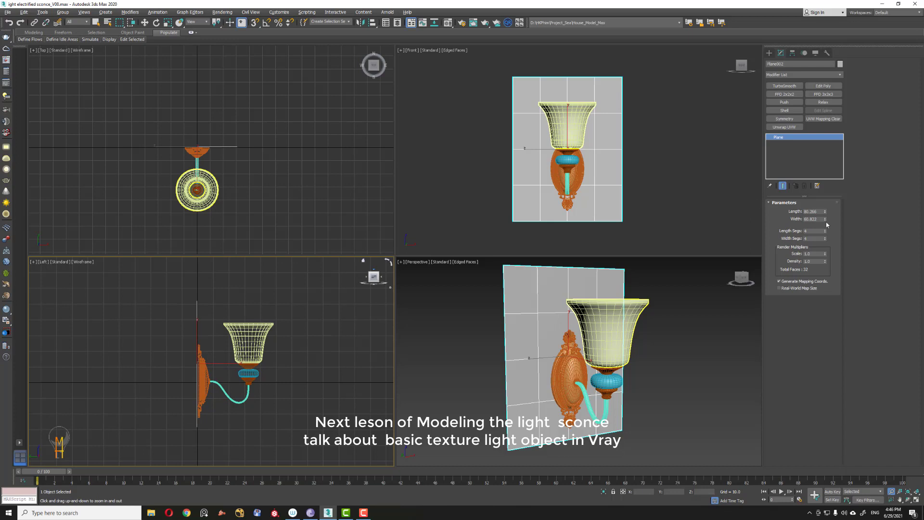
# Step: Reset the plane's length and width segments to 1
pyautogui.rightClick(825, 232)
pyautogui.rightClick(825, 239)
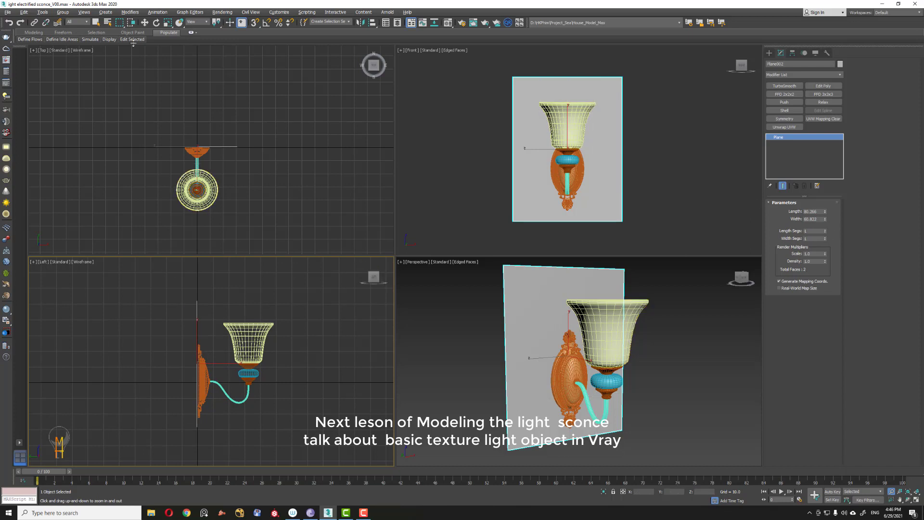
# Step: Convert the backing plane to an Editable Poly and switch to edge selection
pyautogui.click(144, 23)
pyautogui.moveTo(254, 308); pyautogui.dragTo(246, 283, button='middle')
pyautogui.hotkey('alt', 'z')
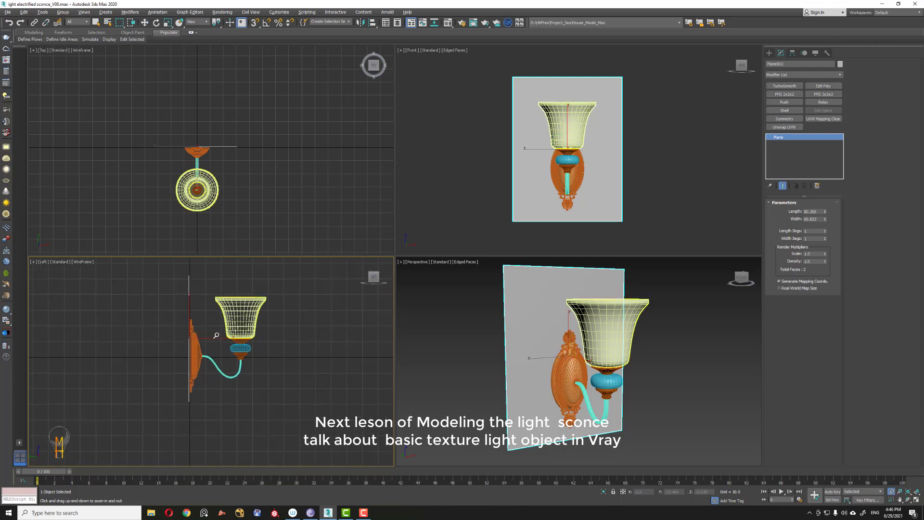
pyautogui.moveTo(199, 336); pyautogui.dragTo(202, 307)
pyautogui.rightClick(202, 307)
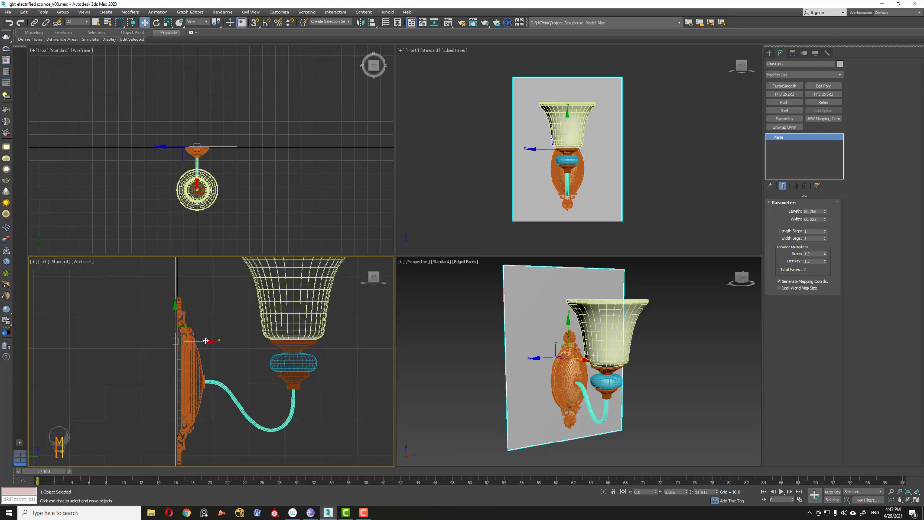
pyautogui.moveTo(206, 340); pyautogui.dragTo(208, 340)
pyautogui.hotkey('alt', 'z')
pyautogui.scroll(-5, 212, 324)
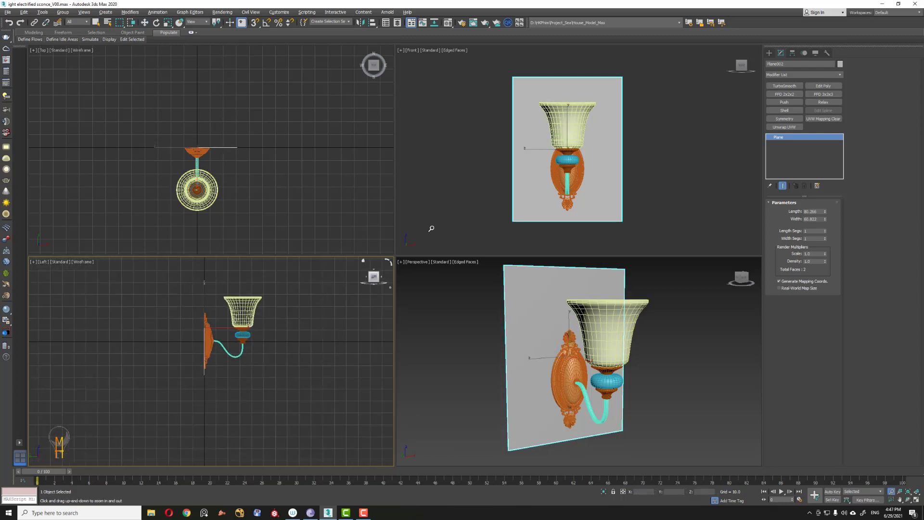
pyautogui.rightClick(799, 138)
pyautogui.click(831, 185)
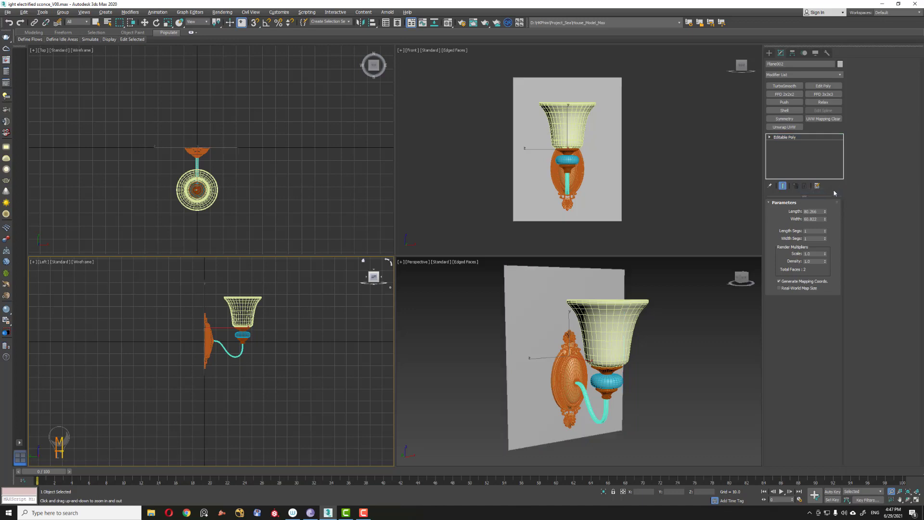
pyautogui.click(792, 211)
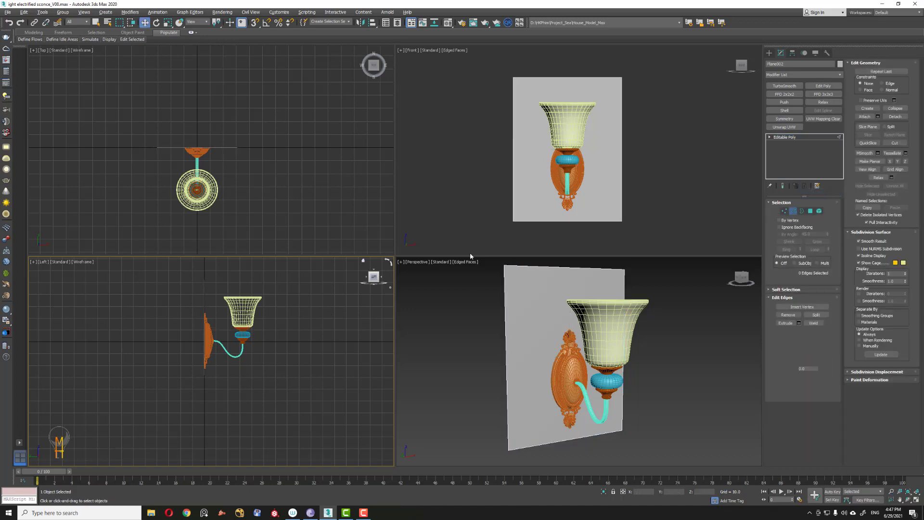
# Step: Extend the plane's bottom edge downward and its top edge upward to enlarge the wall
pyautogui.press('w')
pyautogui.click(543, 221)
pyautogui.moveTo(217, 322); pyautogui.dragTo(156, 321, button='middle')
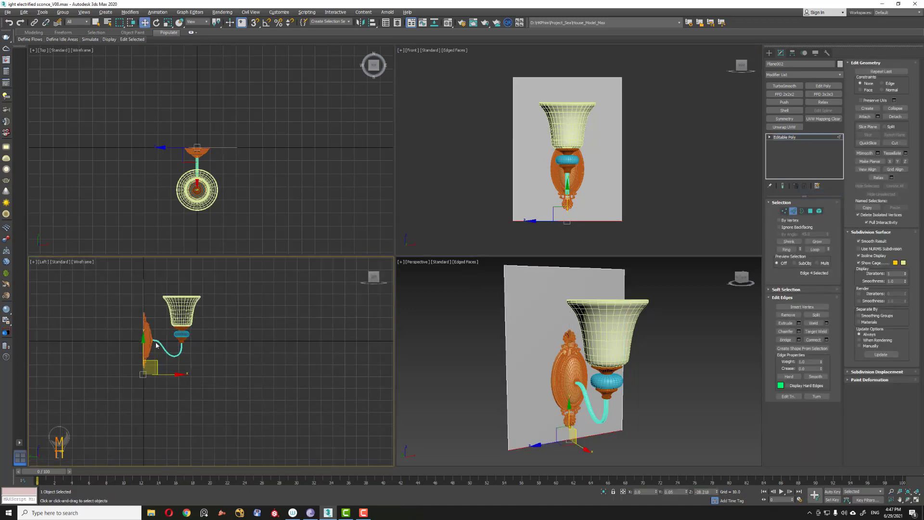
pyautogui.moveTo(143, 353); pyautogui.dragTo(154, 481)
pyautogui.click(565, 77)
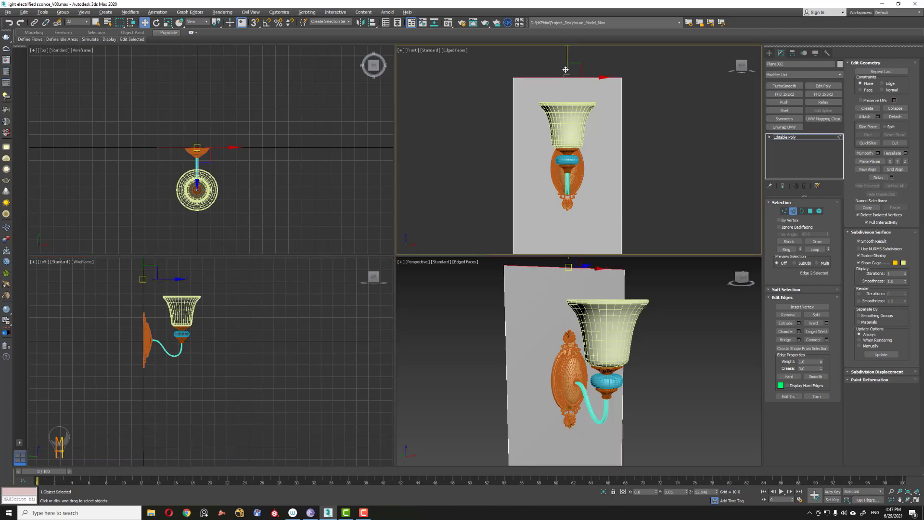
pyautogui.moveTo(568, 60); pyautogui.dragTo(568, 32)
# Step: Extend the wall's left edge further left and its right edge further right
pyautogui.click(513, 183)
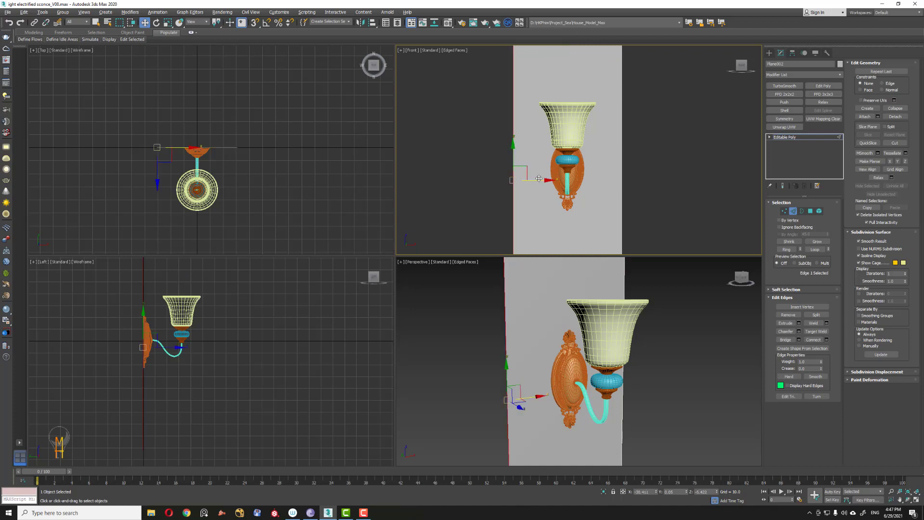
pyautogui.moveTo(538, 178); pyautogui.dragTo(344, 177)
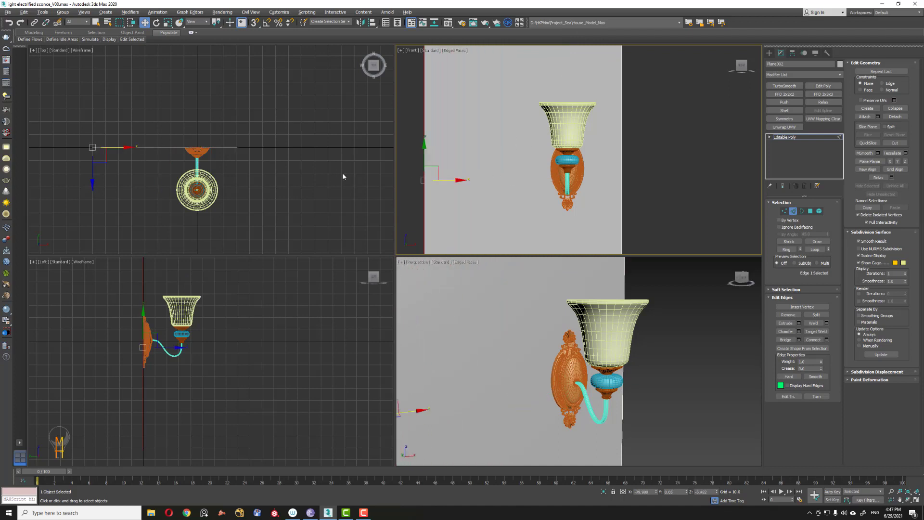
pyautogui.click(620, 170)
pyautogui.moveTo(282, 156); pyautogui.dragTo(292, 148, button='middle')
pyautogui.moveTo(278, 140); pyautogui.dragTo(327, 139)
# Step: Extend the wall's right edge forward in the top view to form a perpendicular side wall
pyautogui.moveTo(272, 313); pyautogui.dragTo(251, 331, button='middle')
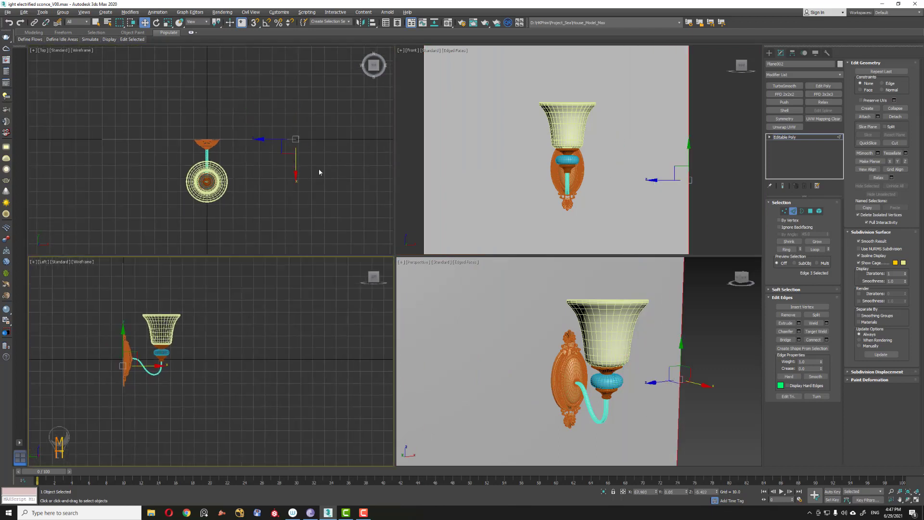
pyautogui.middleClick(292, 157)
pyautogui.scroll(-3, 255, 121)
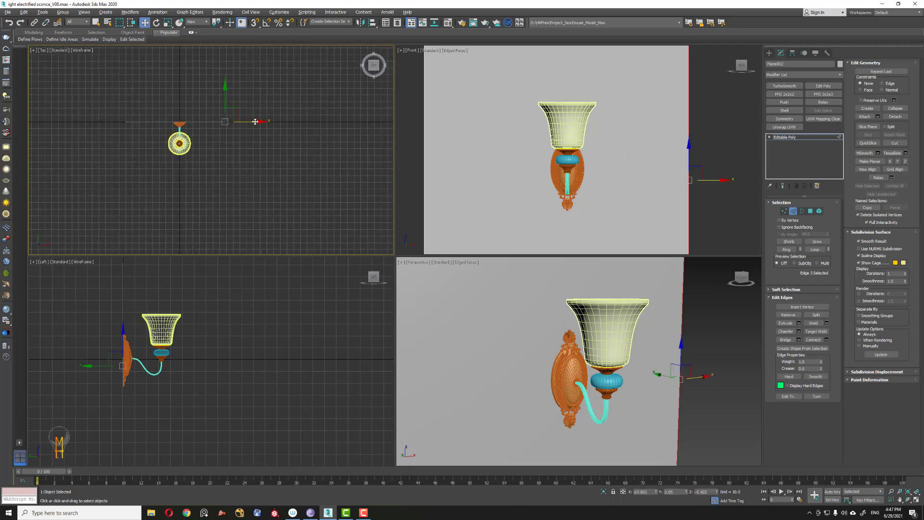
pyautogui.moveTo(257, 122); pyautogui.dragTo(234, 180)
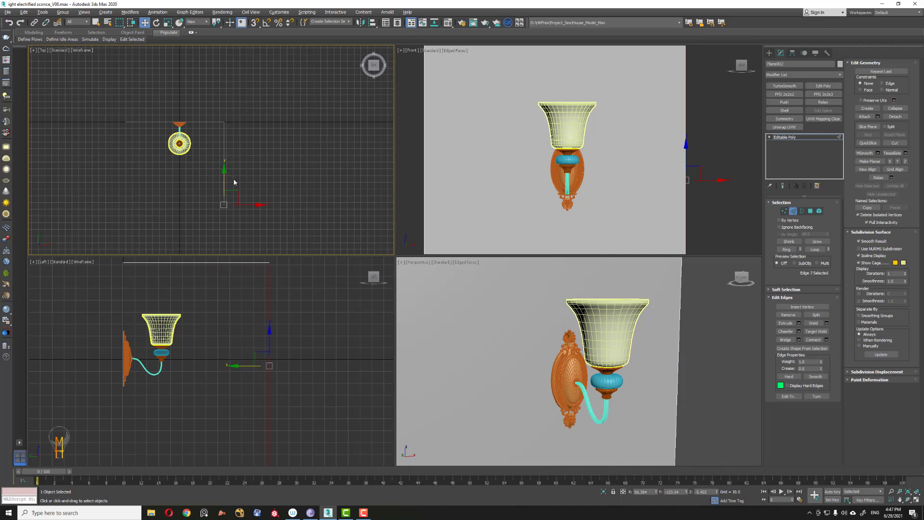
pyautogui.moveTo(256, 129); pyautogui.dragTo(262, 122, button='middle')
pyautogui.moveTo(229, 164); pyautogui.dragTo(233, 157)
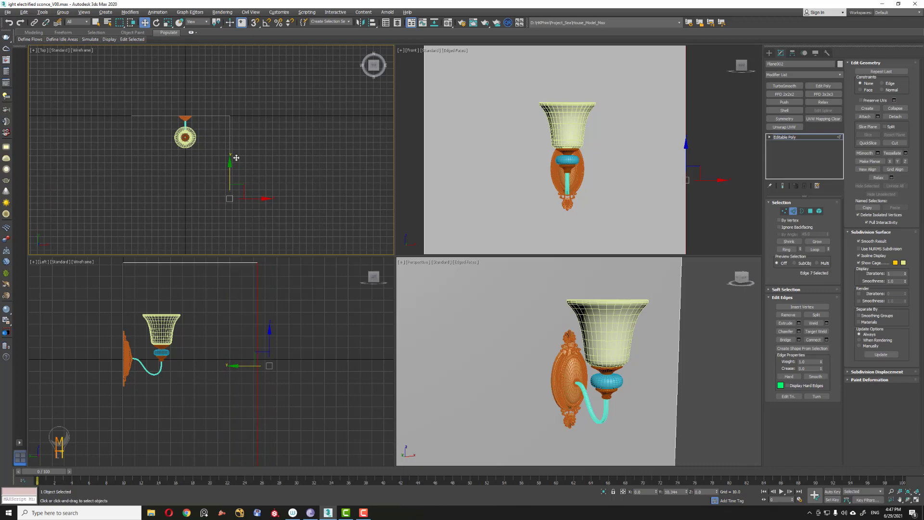
# Step: Examine the new wall corner in the perspective and side viewports
pyautogui.scroll(-3, 484, 328)
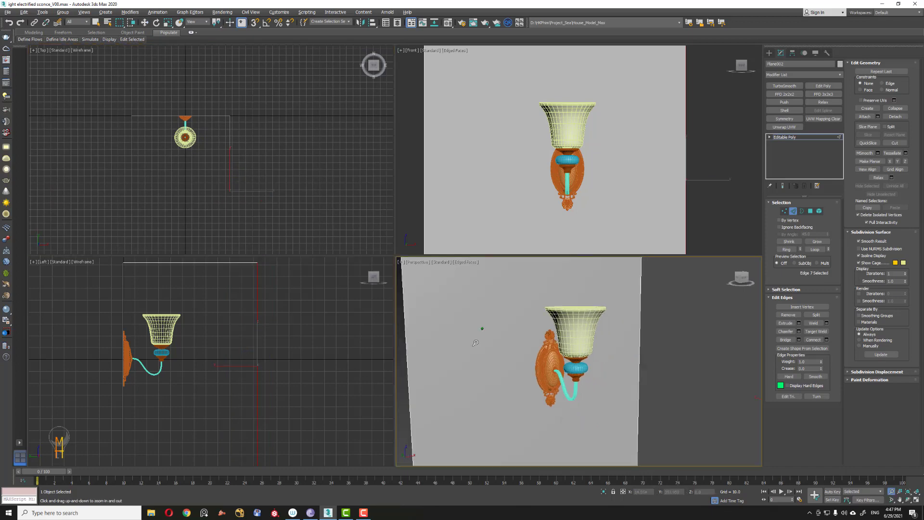
pyautogui.keyDown('alt'); pyautogui.moveTo(482, 330); pyautogui.dragTo(508, 332, button='middle'); pyautogui.keyUp('alt')
pyautogui.scroll(1, 510, 332)
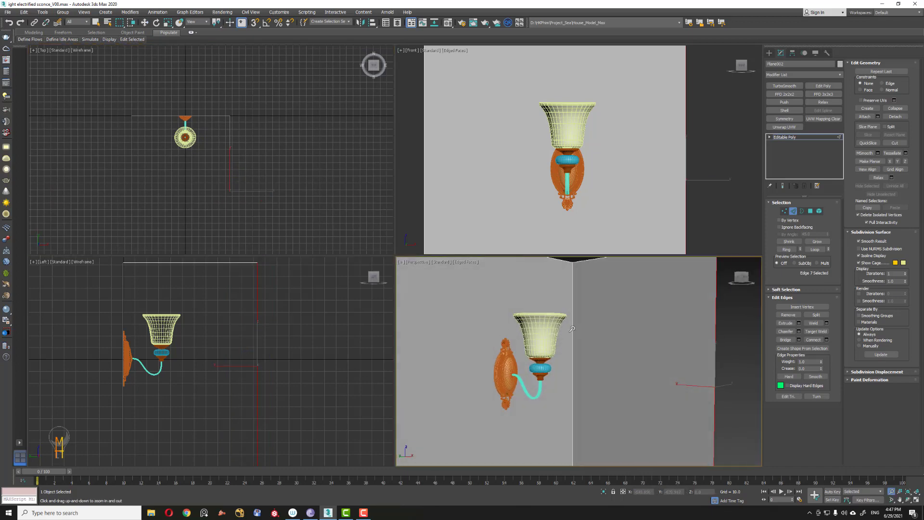
pyautogui.press('w')
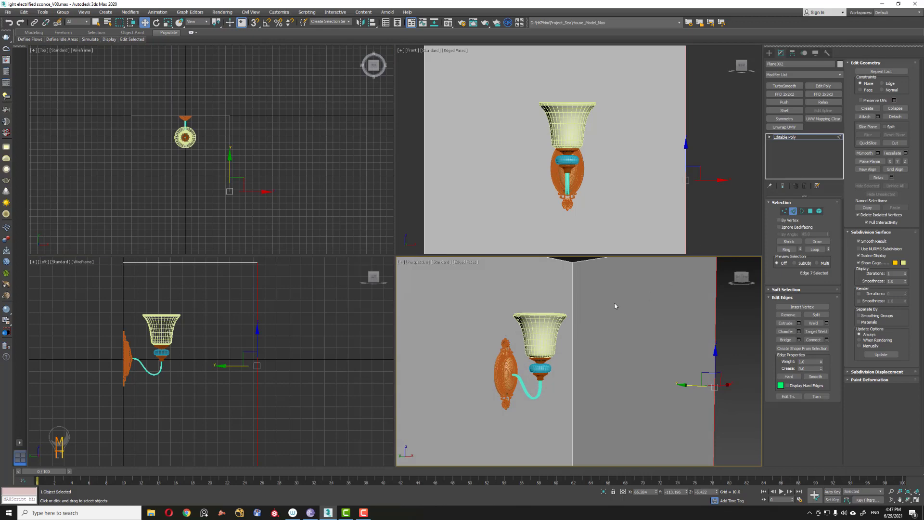
pyautogui.moveTo(268, 359); pyautogui.dragTo(226, 358, button='middle')
pyautogui.hotkey('alt', 'z')
pyautogui.scroll(-3, 244, 369)
pyautogui.scroll(1, 231, 357)
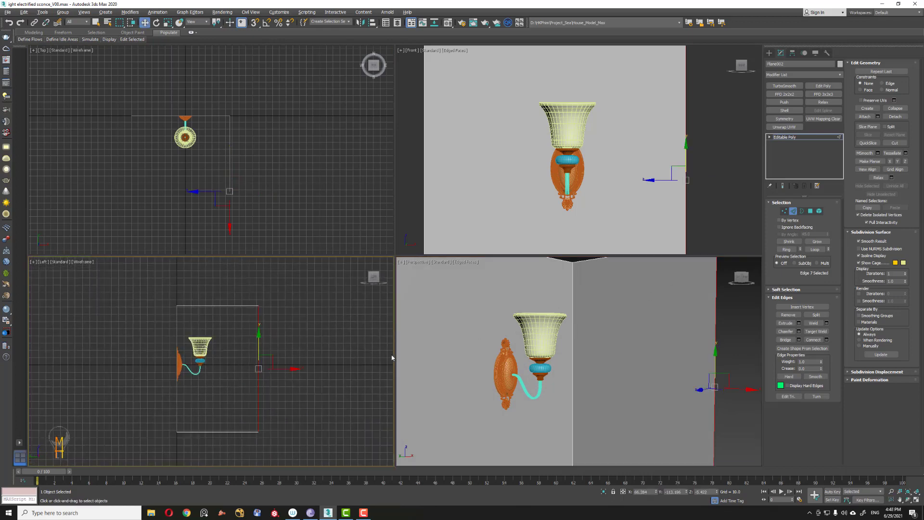
pyautogui.moveTo(518, 333); pyautogui.dragTo(529, 338, button='middle')
pyautogui.click(178, 299)
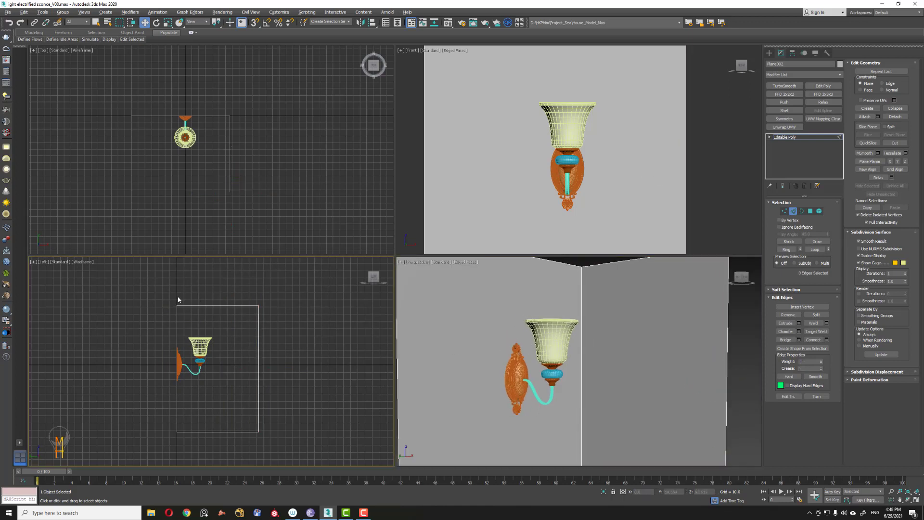
# Step: Select the walls' top vertices in the side view and raise them slightly
pyautogui.click(784, 211)
pyautogui.moveTo(196, 287); pyautogui.dragTo(266, 310)
pyautogui.moveTo(203, 283); pyautogui.dragTo(203, 272)
pyautogui.click(287, 289)
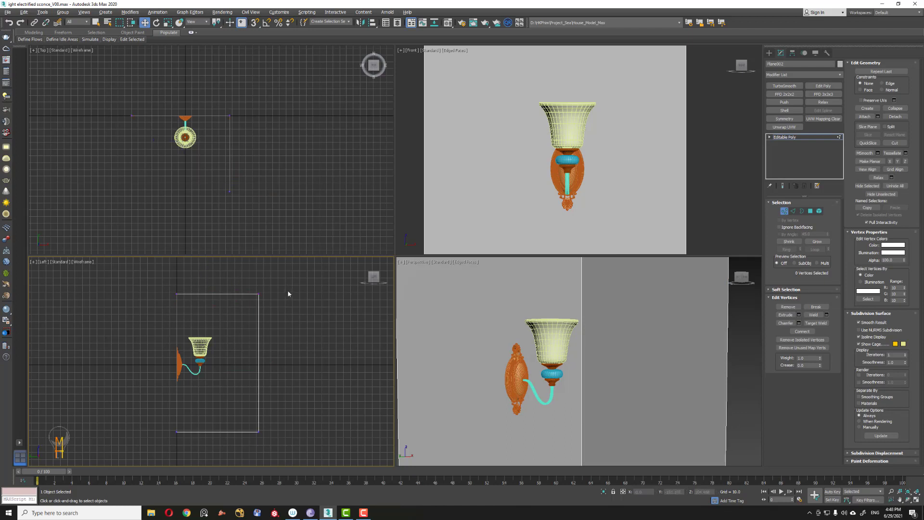
# Step: Select the side wall's vertices in the top view and shift them slightly outward
pyautogui.click(784, 211)
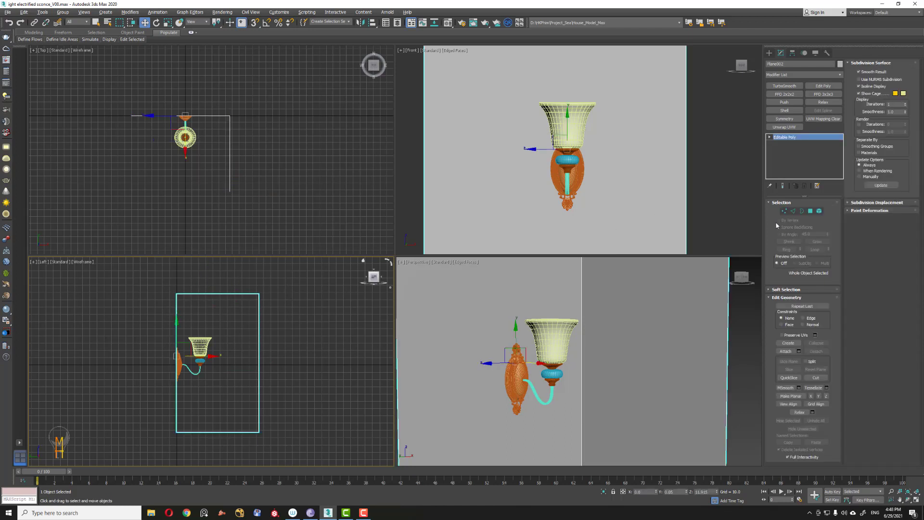
pyautogui.click(784, 211)
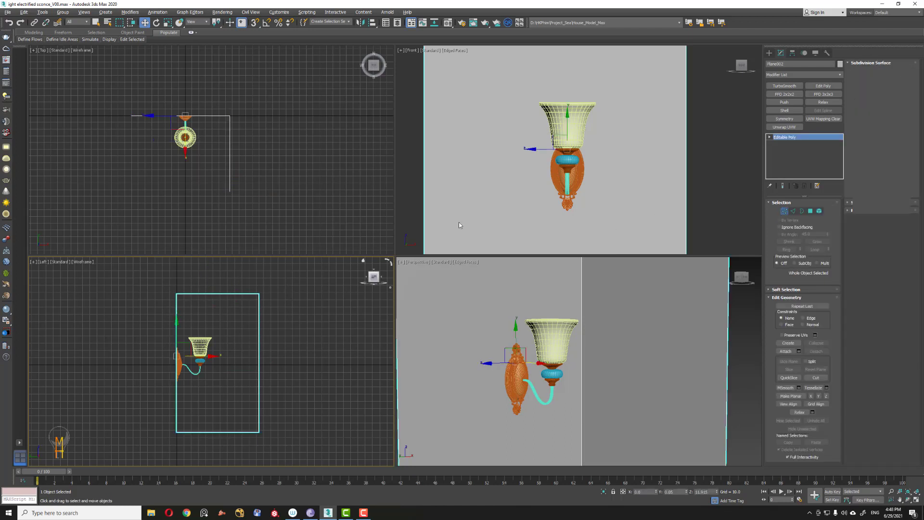
pyautogui.moveTo(217, 93); pyautogui.dragTo(276, 211)
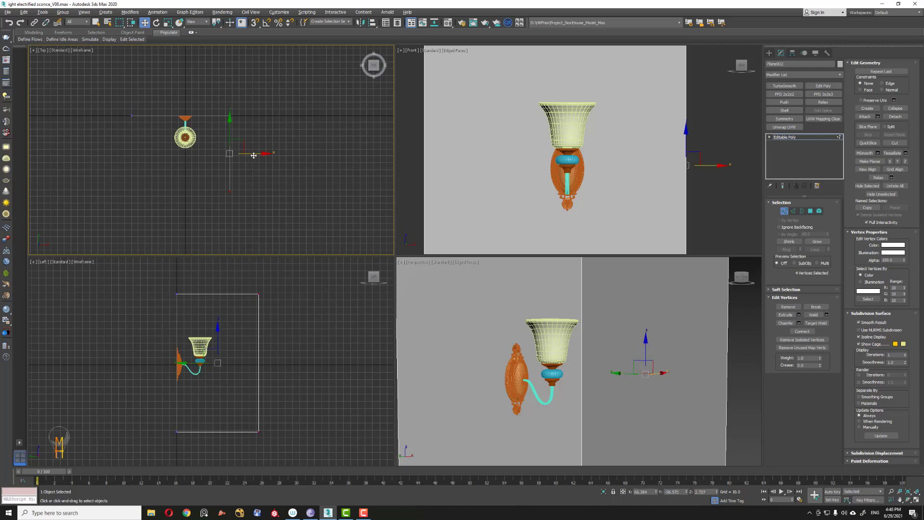
pyautogui.moveTo(253, 154); pyautogui.dragTo(265, 154)
pyautogui.click(289, 145)
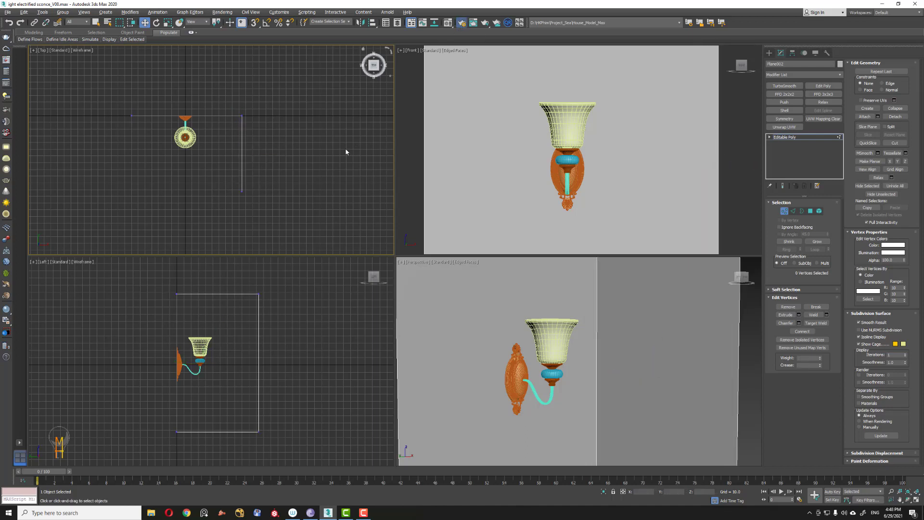
# Step: Open Render Setup, choose V-Ray Next, update 2 as renderer and Quad 4 - Perspective as view
pyautogui.press('F10')
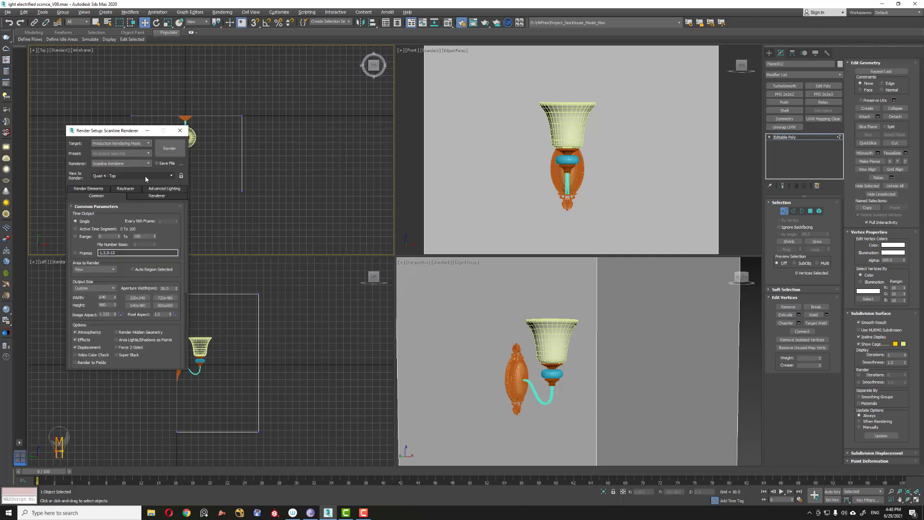
pyautogui.click(133, 164)
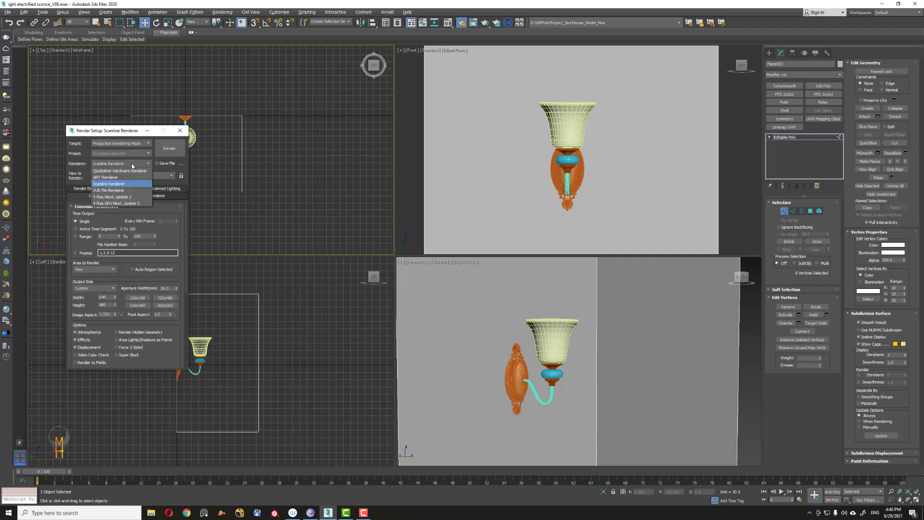
pyautogui.click(124, 197)
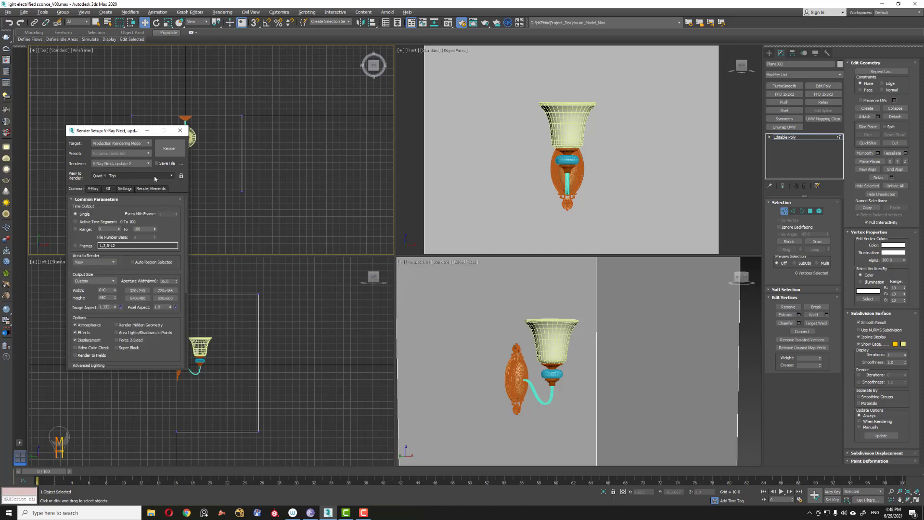
pyautogui.click(152, 178)
pyautogui.click(130, 203)
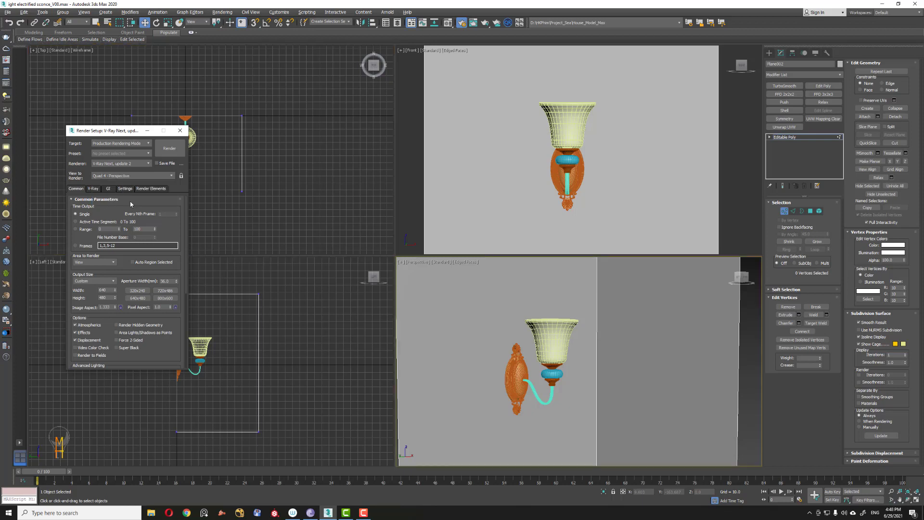
# Step: Lock the render view, set the output width to 600, and close Render Setup
pyautogui.click(181, 176)
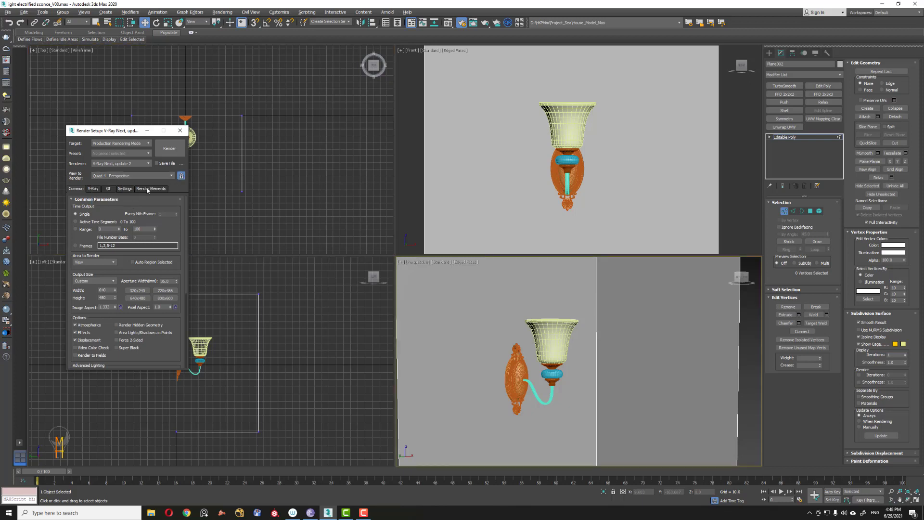
pyautogui.doubleClick(102, 290)
pyautogui.press('BackSpace')
pyautogui.write('600')
pyautogui.press('Tab')
pyautogui.click(180, 131)
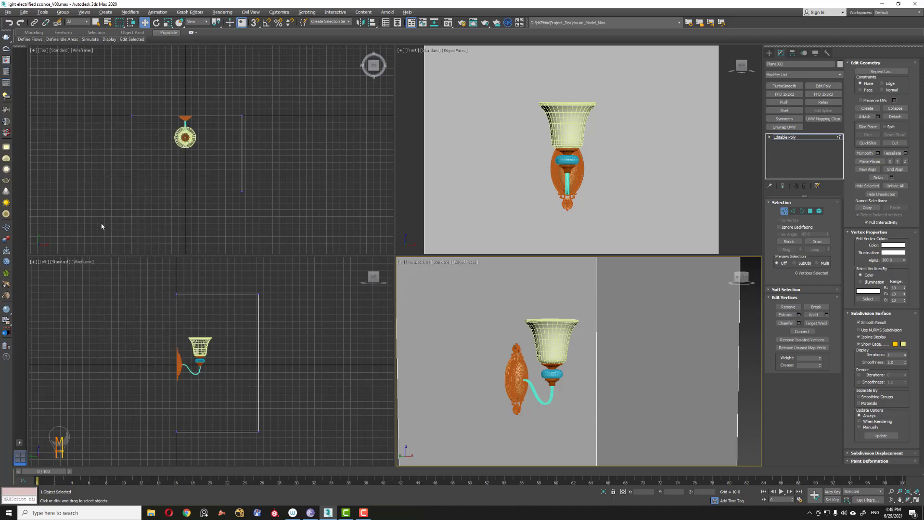
# Step: Turn on Show Safe Frames in the perspective viewport
pyautogui.click(426, 263)
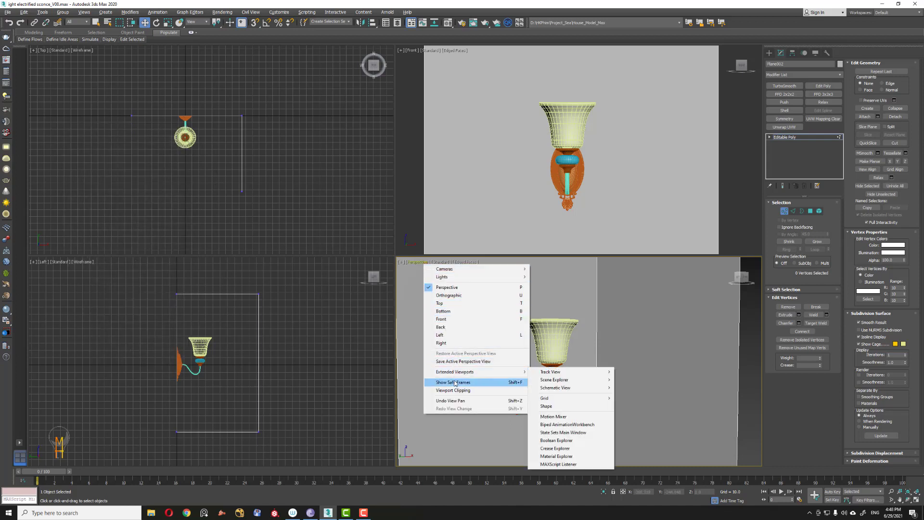
pyautogui.click(454, 382)
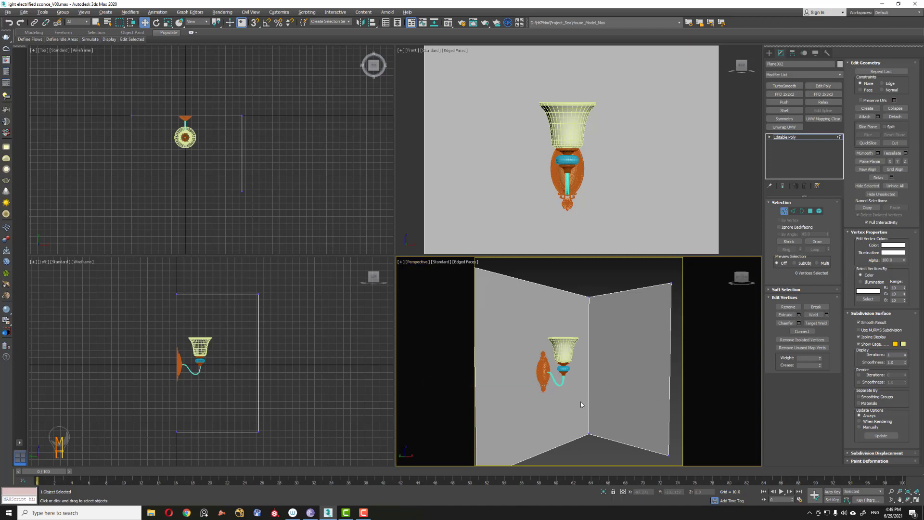
pyautogui.hotkey('alt', 'z')
pyautogui.moveTo(556, 376); pyautogui.dragTo(575, 370)
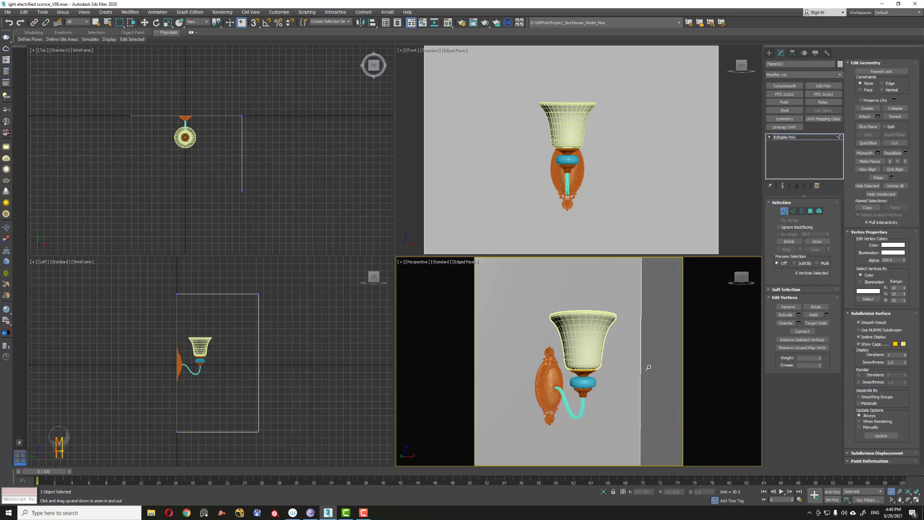
# Step: Leave vertex sub-object mode to return to the whole wall object
pyautogui.press('w')
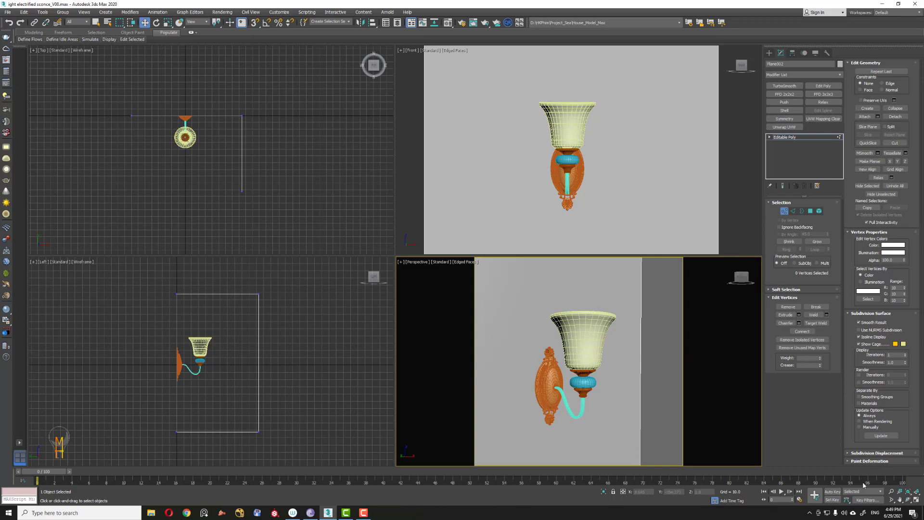
pyautogui.click(891, 490)
pyautogui.moveTo(286, 149); pyautogui.dragTo(247, 84)
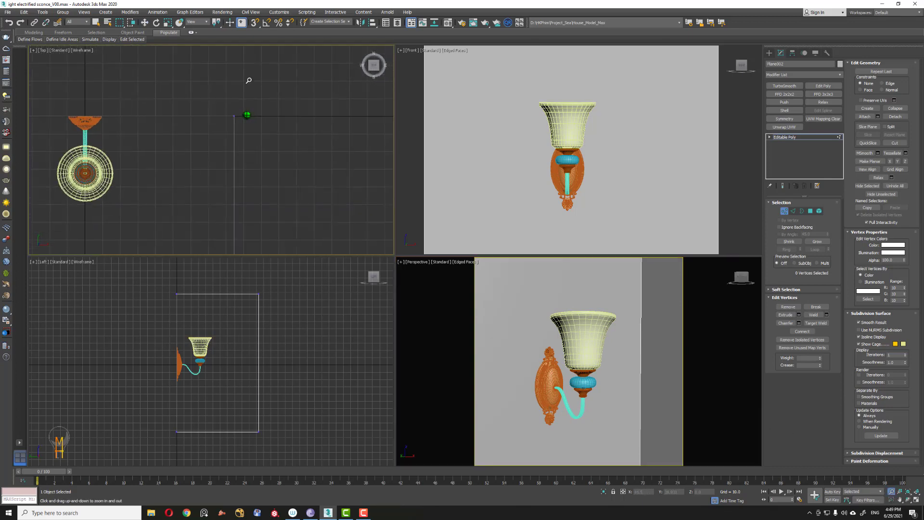
pyautogui.press('w')
pyautogui.click(785, 211)
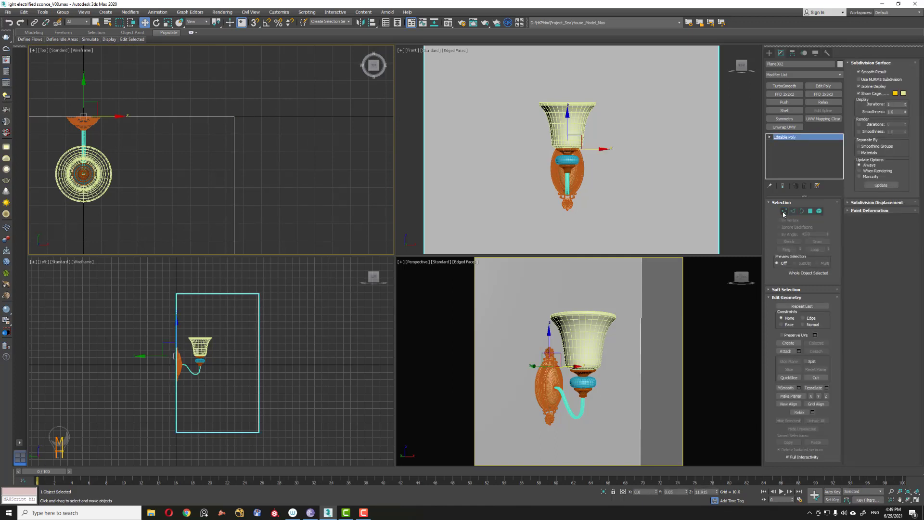
# Step: Create a small square box in the top view and move it beside the sconce, lowering it in the left view
pyautogui.click(769, 52)
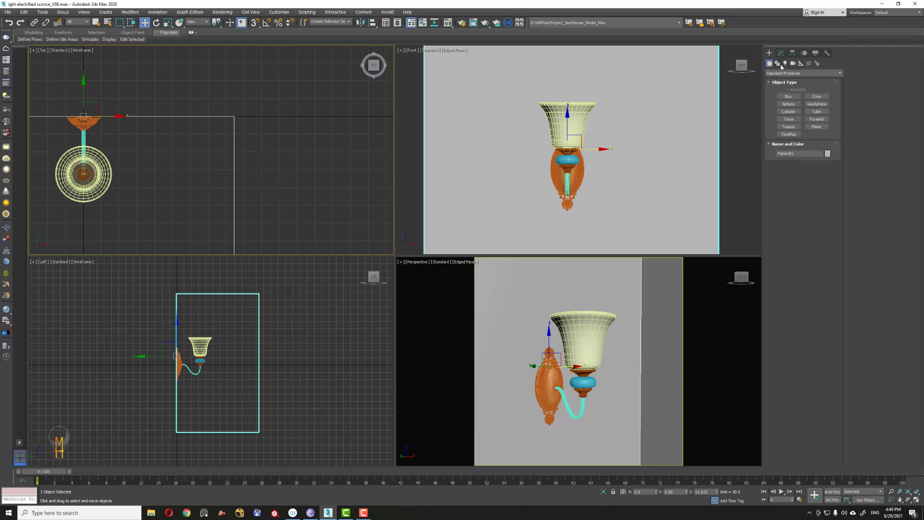
pyautogui.click(788, 96)
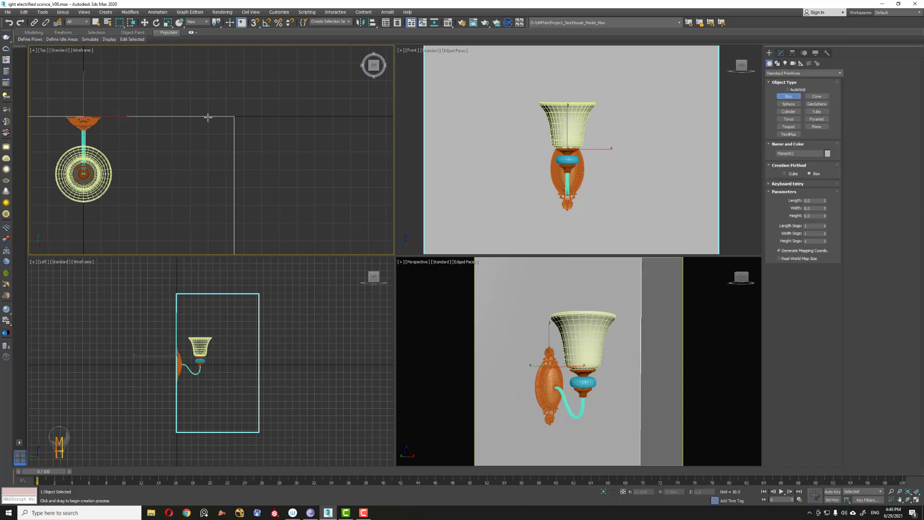
pyautogui.moveTo(213, 116); pyautogui.dragTo(234, 134)
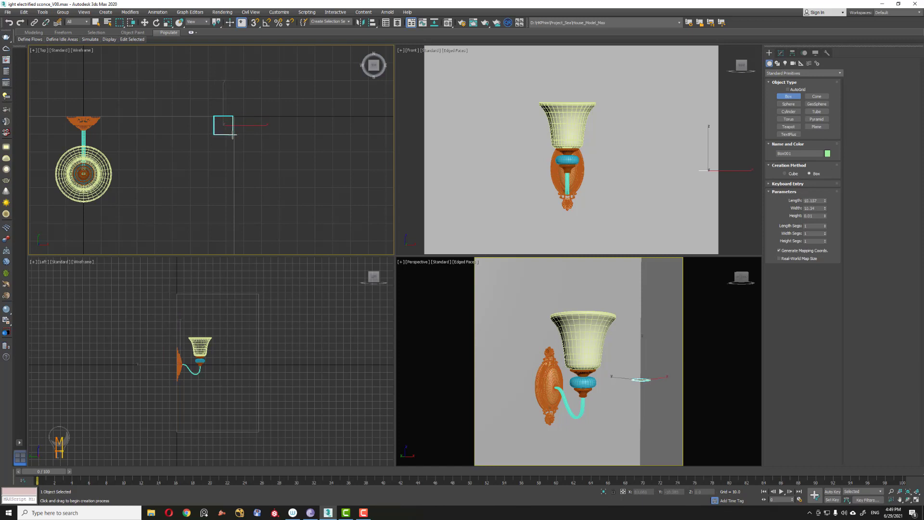
pyautogui.click(235, 92)
pyautogui.press('w')
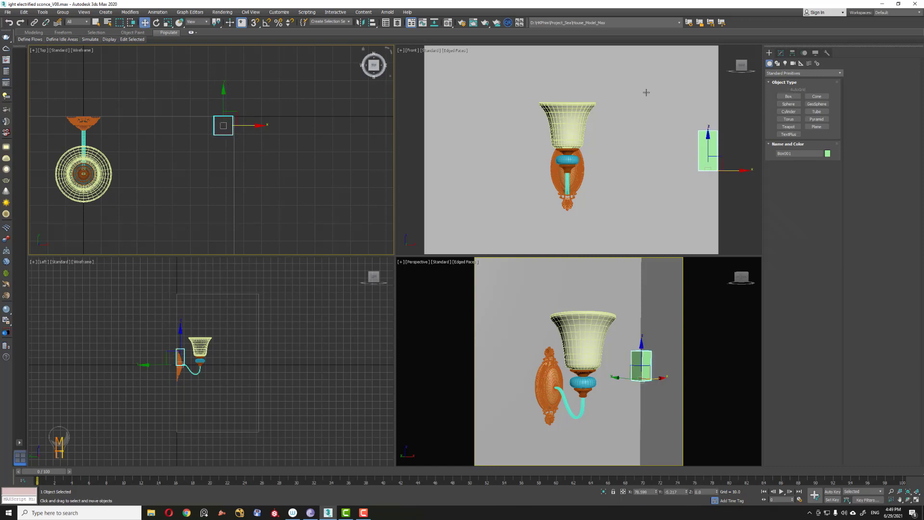
pyautogui.moveTo(270, 308)
pyautogui.mouseDown(button='middle')
pyautogui.moveTo(299, 308)
pyautogui.moveTo(287, 307)
pyautogui.mouseUp(button='middle')
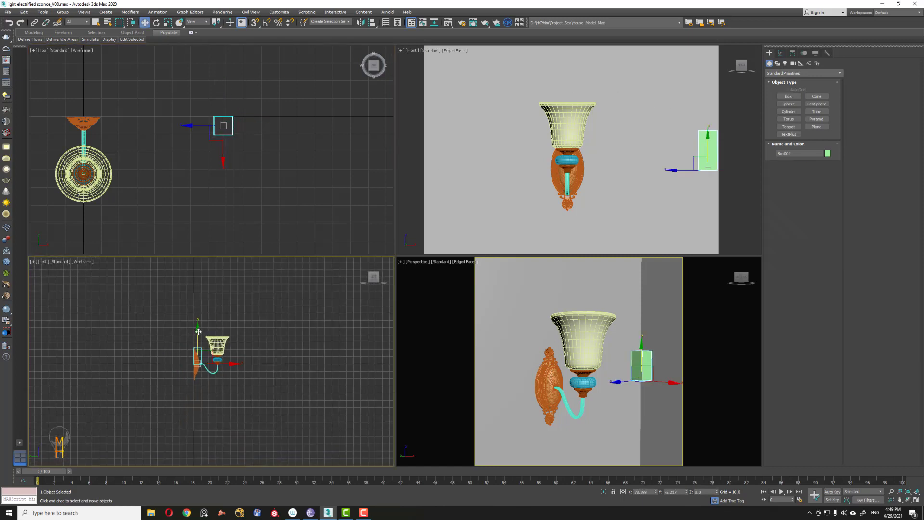
pyautogui.moveTo(202, 333); pyautogui.dragTo(209, 398)
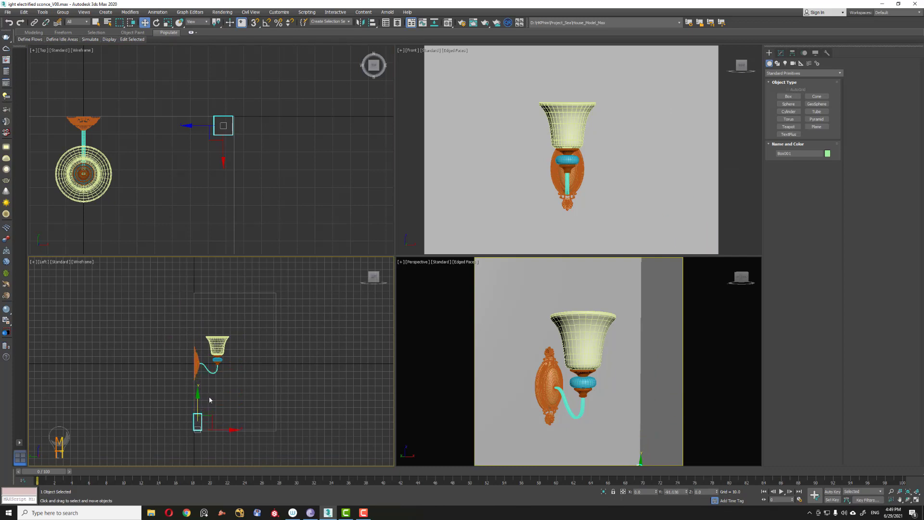
# Step: Set the box's height to about 208.669 so it rises as a tall column beside the wall
pyautogui.click(780, 53)
pyautogui.moveTo(825, 226); pyautogui.dragTo(593, 308)
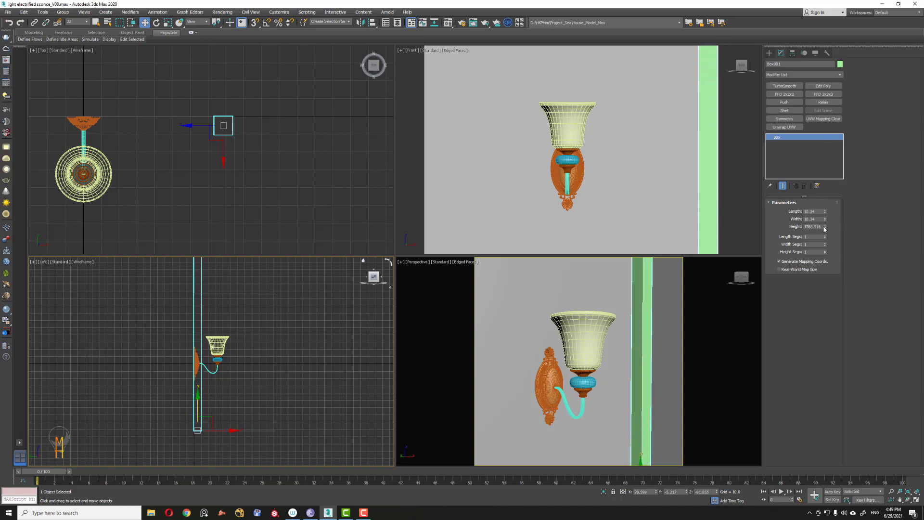
pyautogui.moveTo(824, 228); pyautogui.dragTo(824, 232)
pyautogui.moveTo(305, 361); pyautogui.dragTo(302, 424, button='middle')
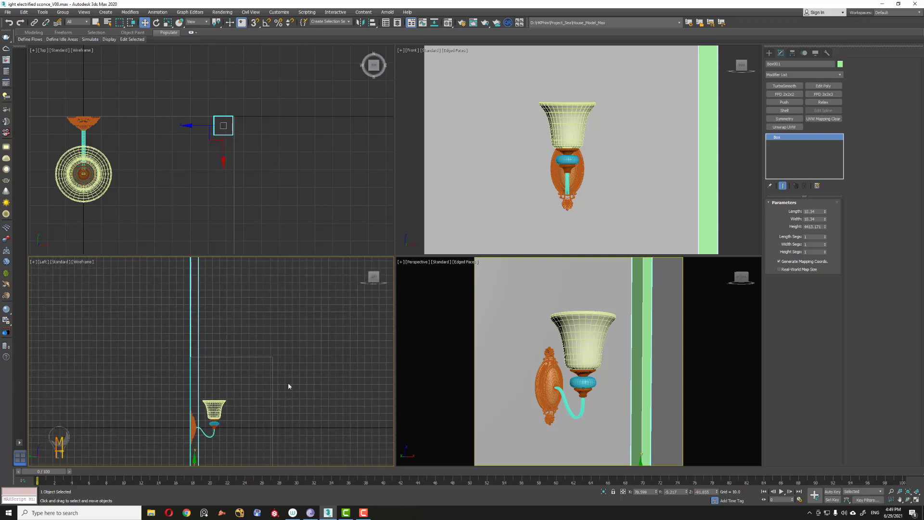
pyautogui.rightClick(824, 226)
pyautogui.moveTo(825, 229); pyautogui.dragTo(825, 226)
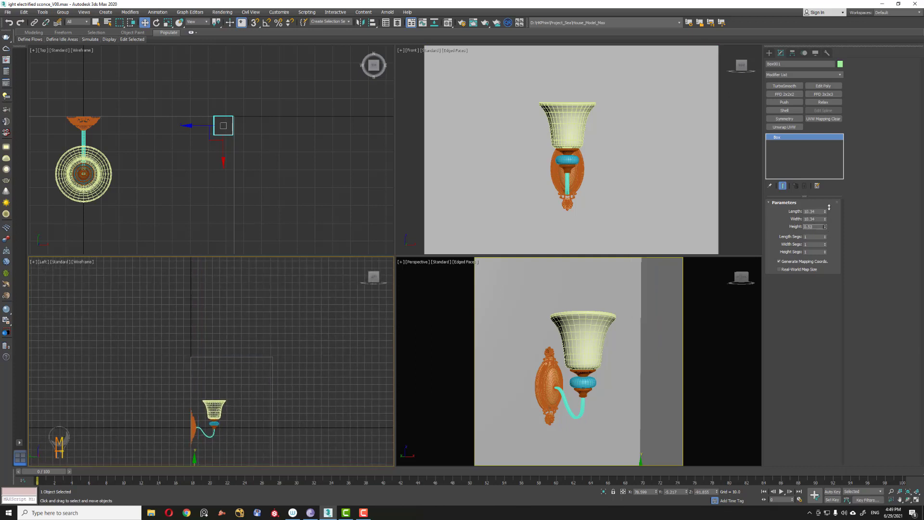
pyautogui.moveTo(277, 382); pyautogui.dragTo(264, 331, button='middle')
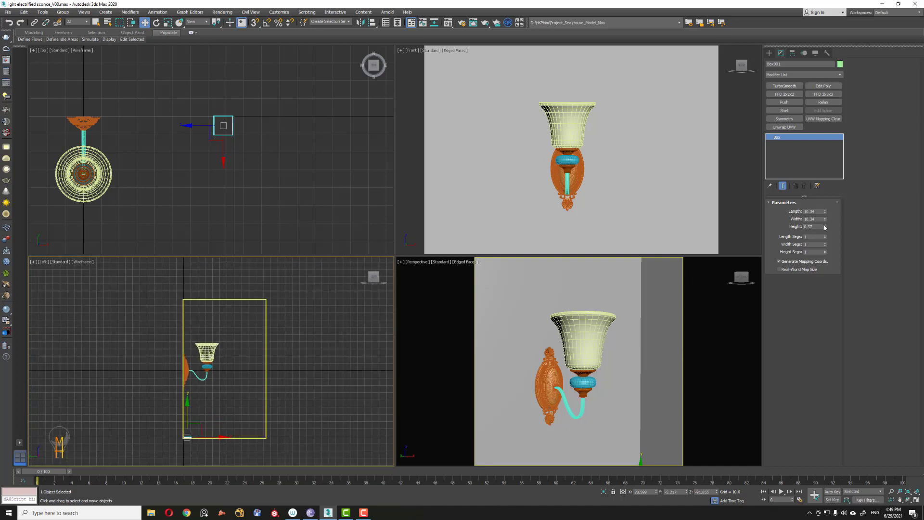
pyautogui.moveTo(824, 227); pyautogui.dragTo(825, 282)
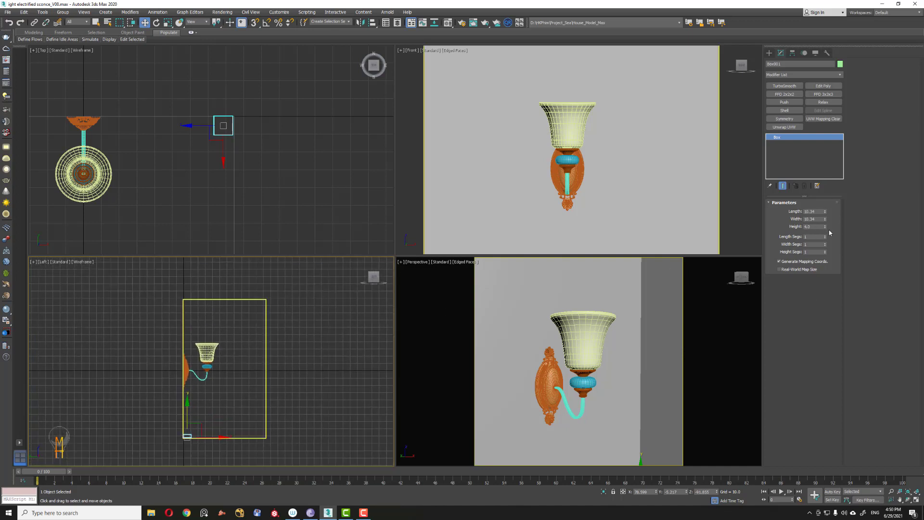
pyautogui.moveTo(825, 219); pyautogui.dragTo(817, 210)
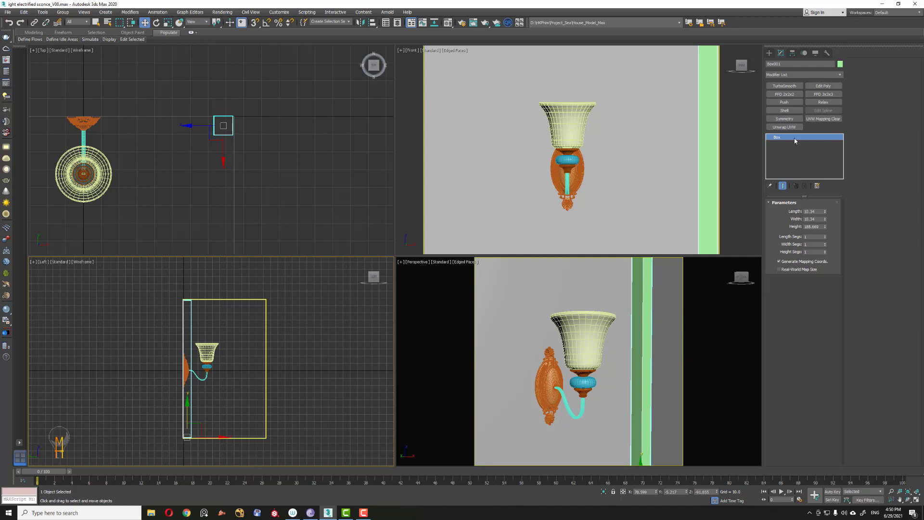
# Step: Reselect the box and move it closer to the sconce in the top view, undoing one stray action
pyautogui.click(366, 183)
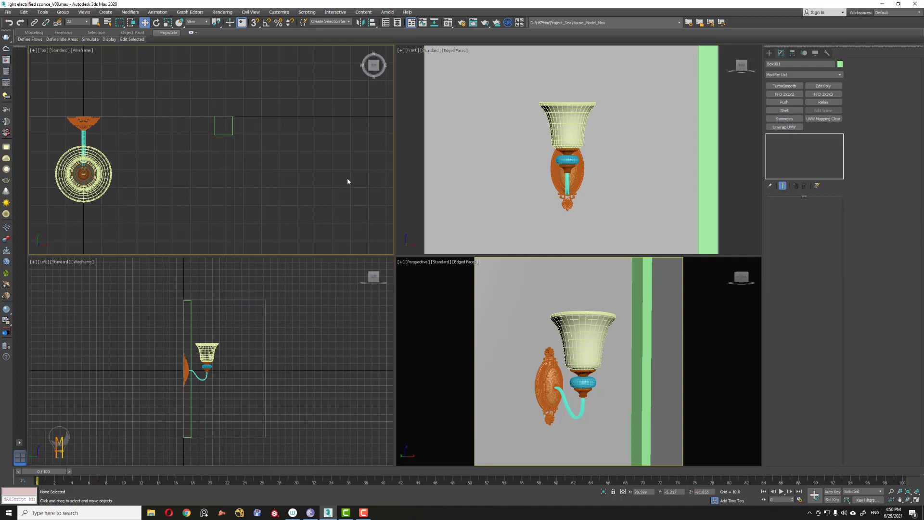
pyautogui.click(222, 134)
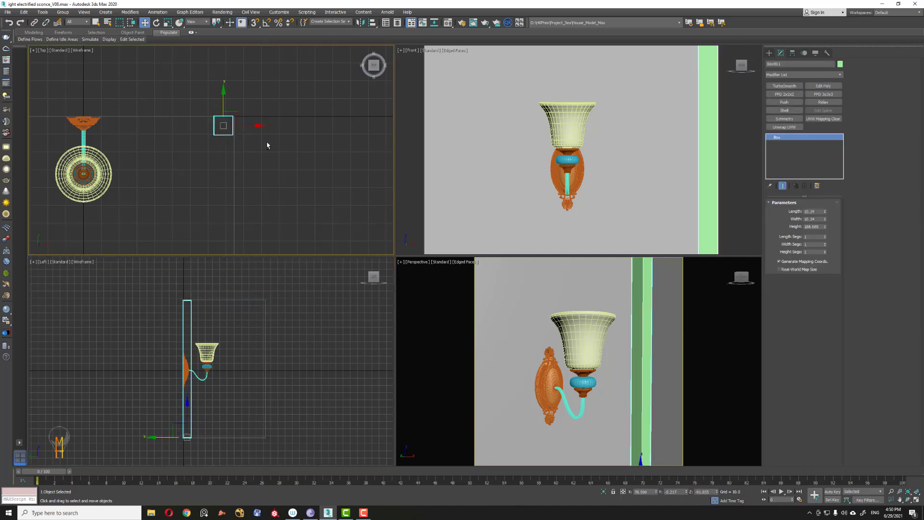
pyautogui.scroll(5, 226, 113)
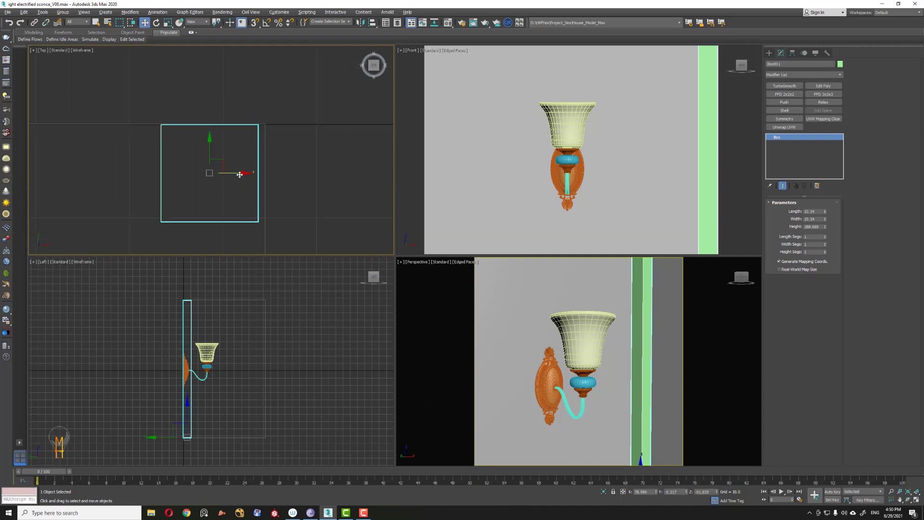
pyautogui.moveTo(239, 174); pyautogui.dragTo(228, 239)
pyautogui.hotkey('alt', 'z')
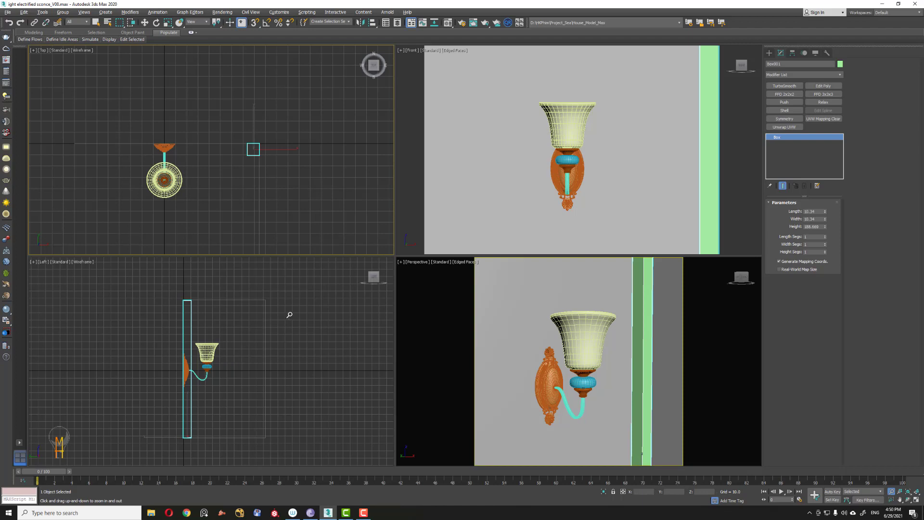
pyautogui.rightClick(306, 312)
pyautogui.click(314, 309)
pyautogui.click(232, 121)
pyautogui.hotkey('ctrl', 'z')
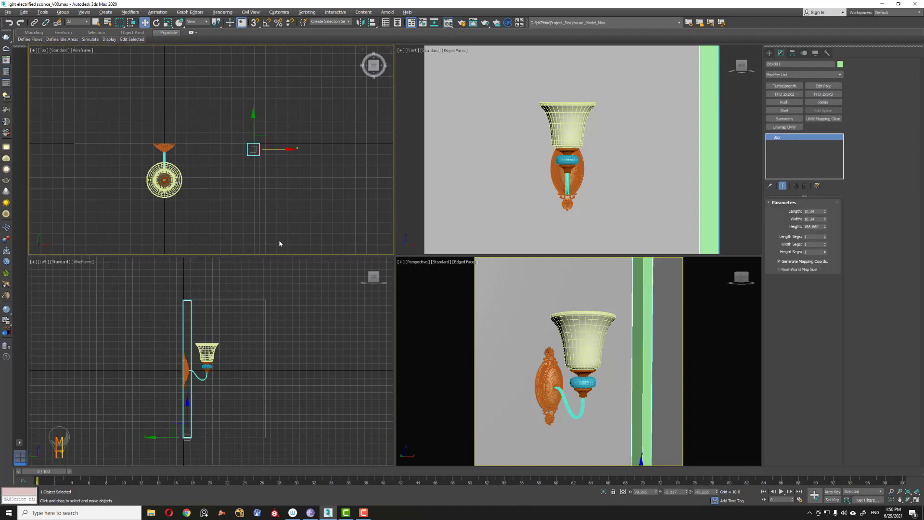
# Step: Open the Material Editor and rename the active material slot to wall
pyautogui.press('m')
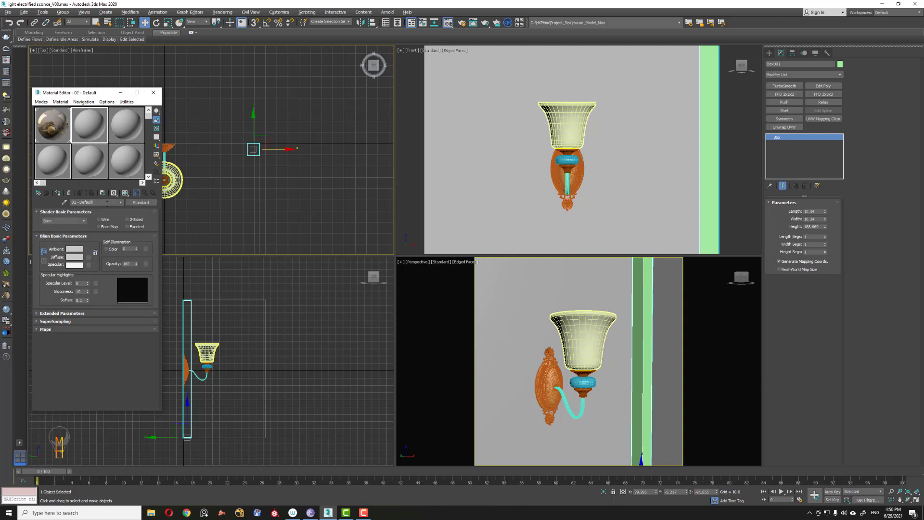
pyautogui.press('BackSpace')
pyautogui.press('BackSpace')
pyautogui.press('BackSpace')
pyautogui.press('BackSpace')
pyautogui.press('BackSpace')
pyautogui.press('BackSpace')
pyautogui.press('BackSpace')
pyautogui.press('BackSpace')
pyautogui.press('BackSpace')
pyautogui.write('wall')
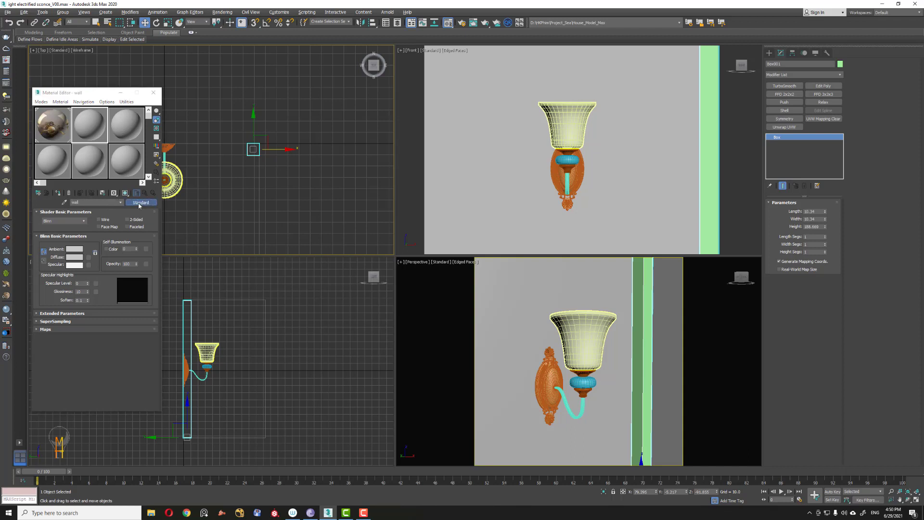
# Step: Change the wall material's type from Standard to VRayMtl
pyautogui.click(138, 202)
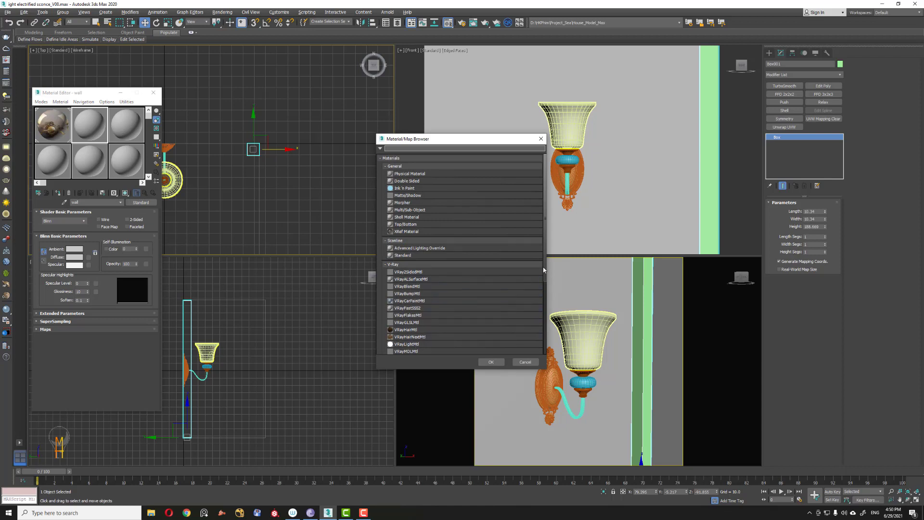
pyautogui.scroll(-2, 544, 269)
pyautogui.click(409, 320)
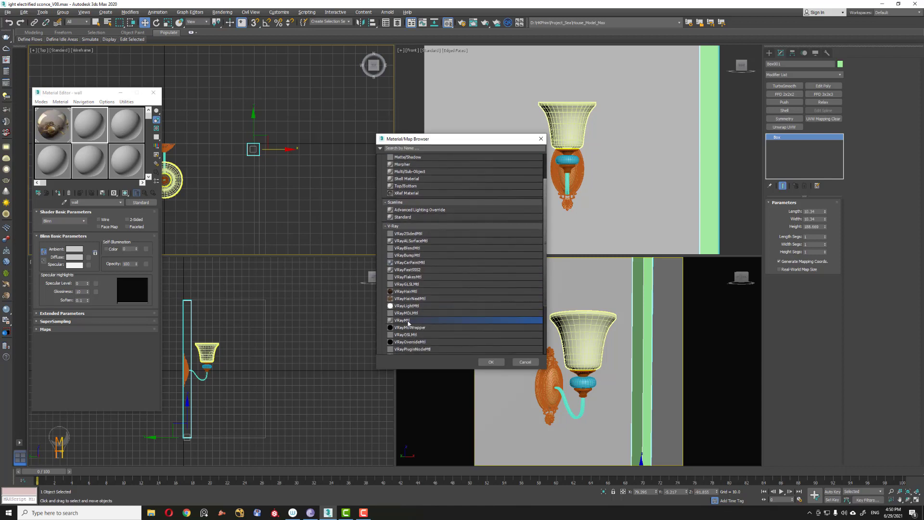
pyautogui.doubleClick(408, 320)
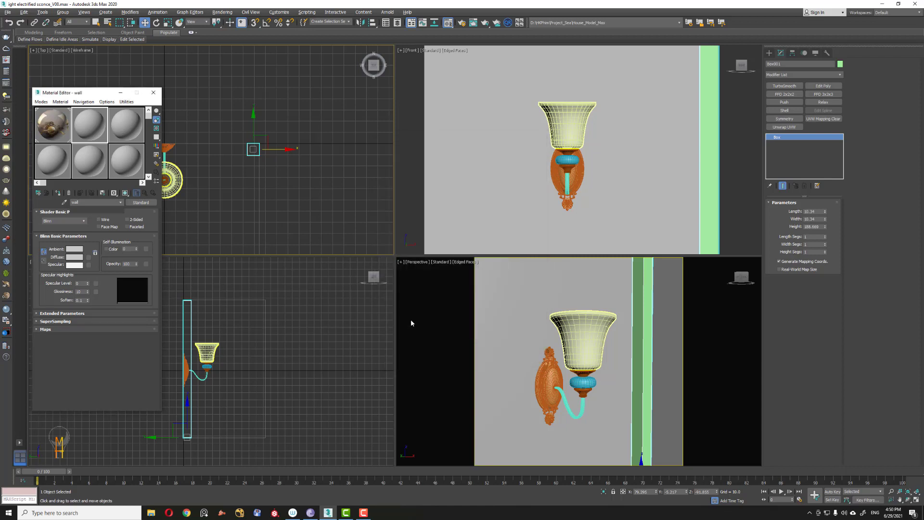
# Step: Assign the wall material to the selected box
pyautogui.click(58, 193)
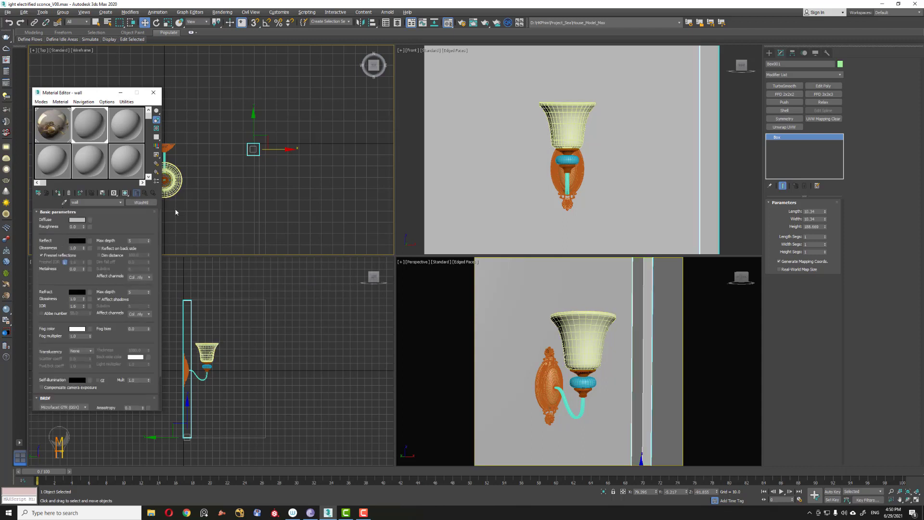
pyautogui.click(307, 210)
pyautogui.moveTo(238, 186); pyautogui.dragTo(315, 191, button='middle')
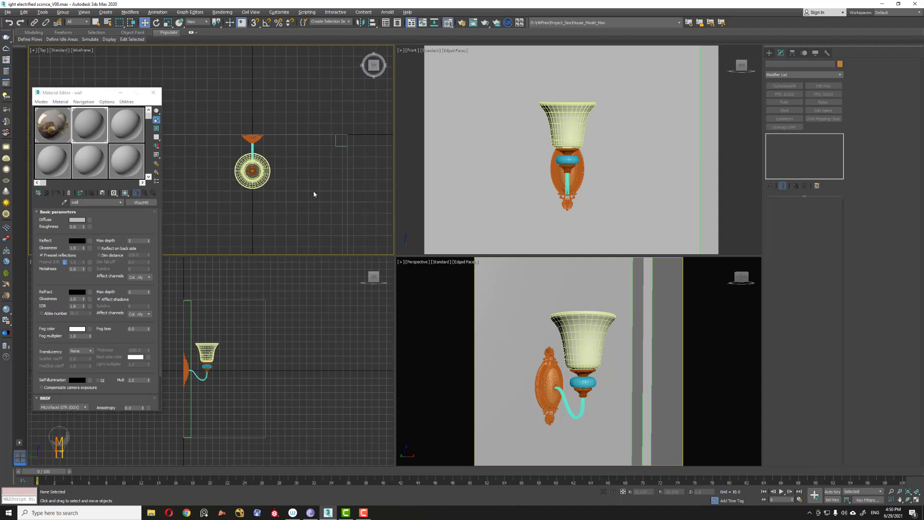
# Step: Select the sconce shade and set its Shell modifier's outer amount to 0
pyautogui.click(583, 322)
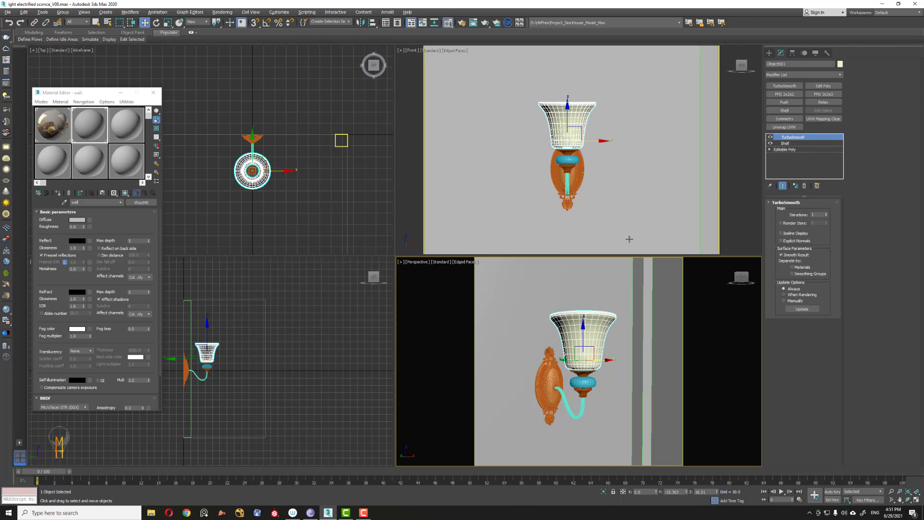
pyautogui.click(793, 143)
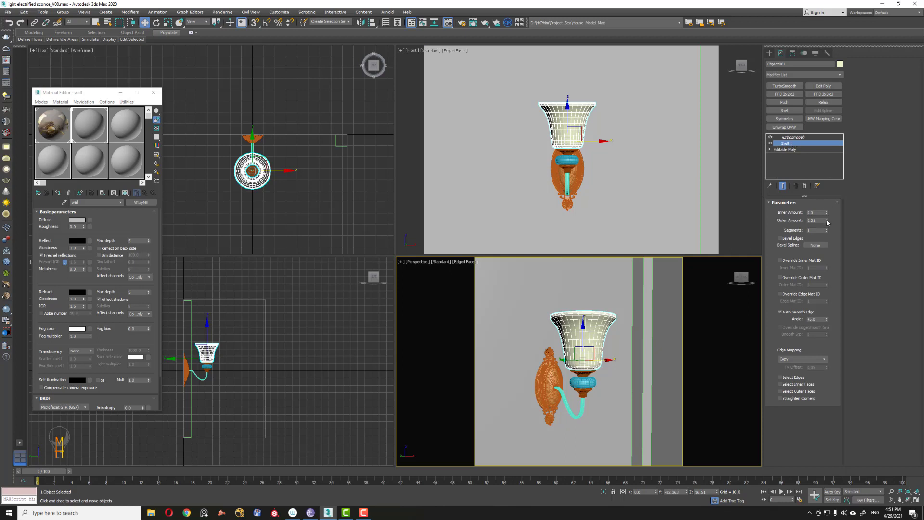
pyautogui.rightClick(825, 221)
pyautogui.click(858, 204)
pyautogui.rightClick(826, 221)
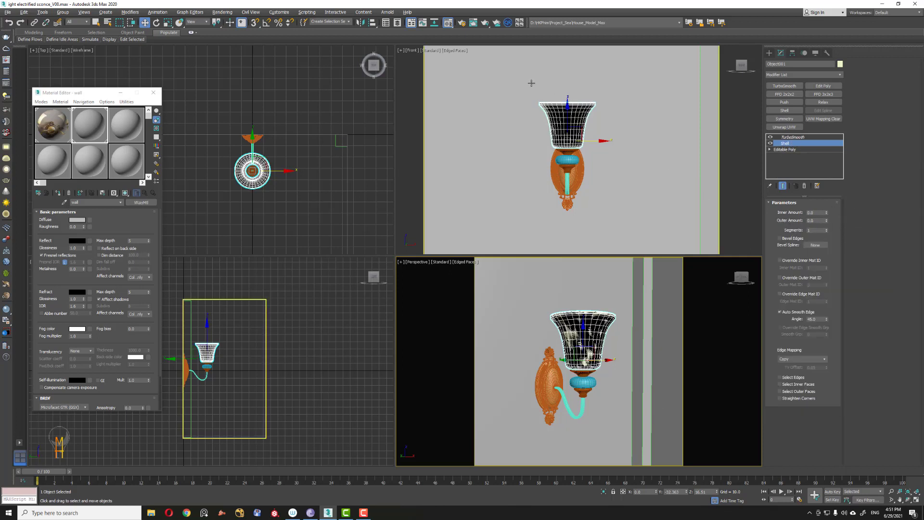
# Step: Switch the front viewport to a perspective view and set the shade's Shell inner amount to 0.4
pyautogui.moveTo(516, 81); pyautogui.dragTo(520, 80, button='middle')
pyautogui.press('p')
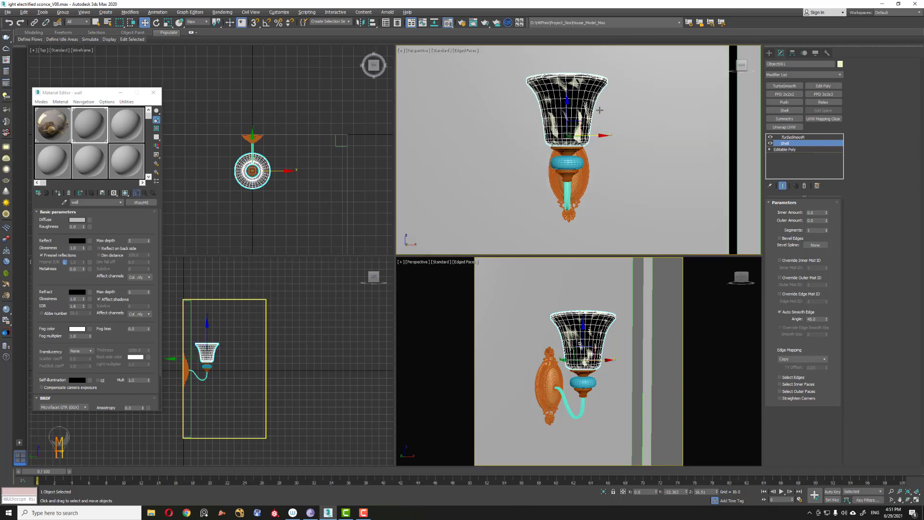
pyautogui.keyDown('alt'); pyautogui.moveTo(599, 110); pyautogui.dragTo(561, 130, button='middle'); pyautogui.keyUp('alt')
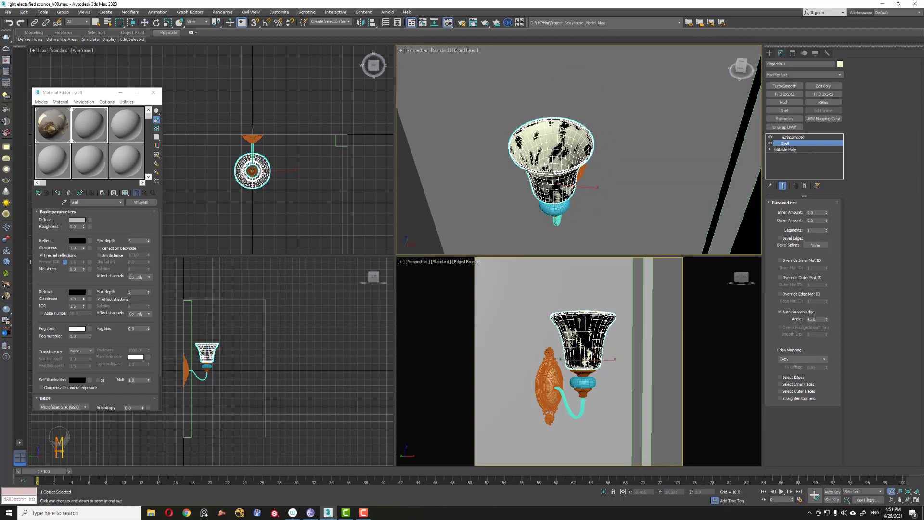
pyautogui.scroll(5, 561, 130)
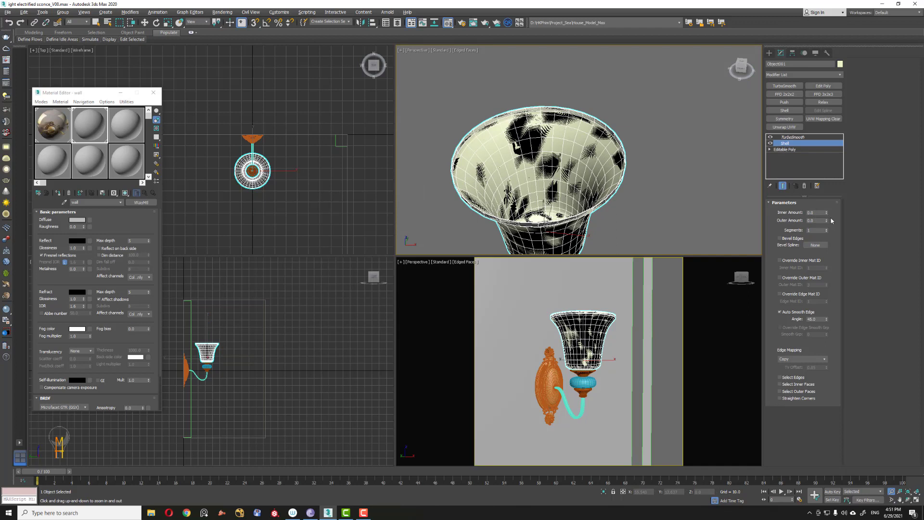
pyautogui.moveTo(825, 214)
pyautogui.mouseDown()
pyautogui.moveTo(816, 182)
pyautogui.moveTo(815, 200)
pyautogui.mouseUp()
# Step: Remove the TurboSmooth modifier from the shade's modifier stack
pyautogui.scroll(5, 620, 182)
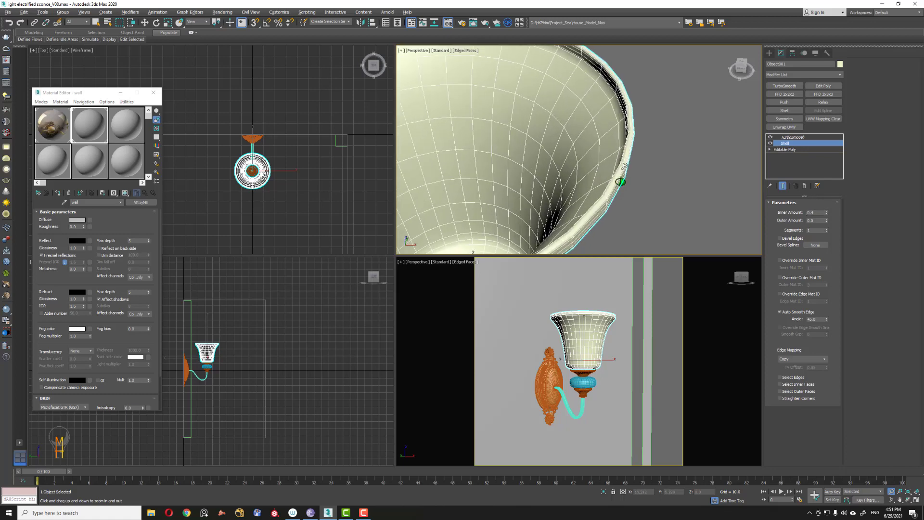
pyautogui.scroll(-3, 625, 163)
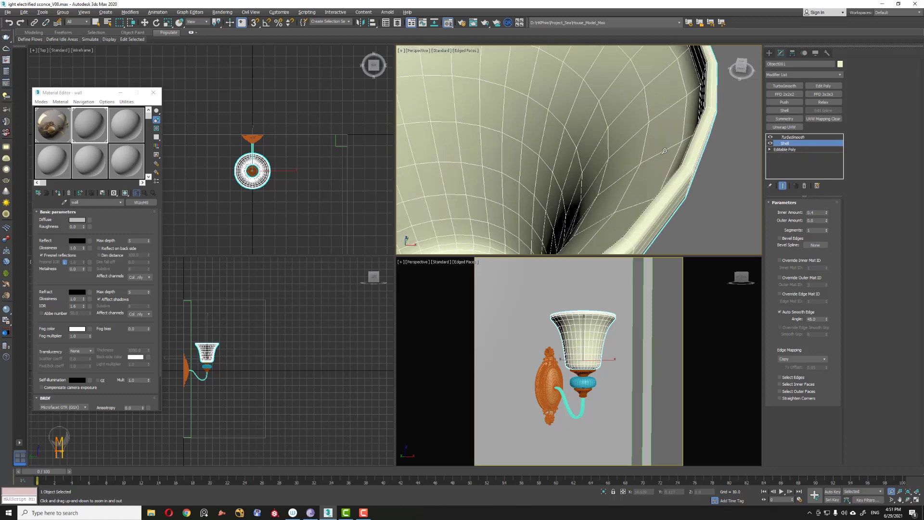
pyautogui.scroll(-4, 679, 161)
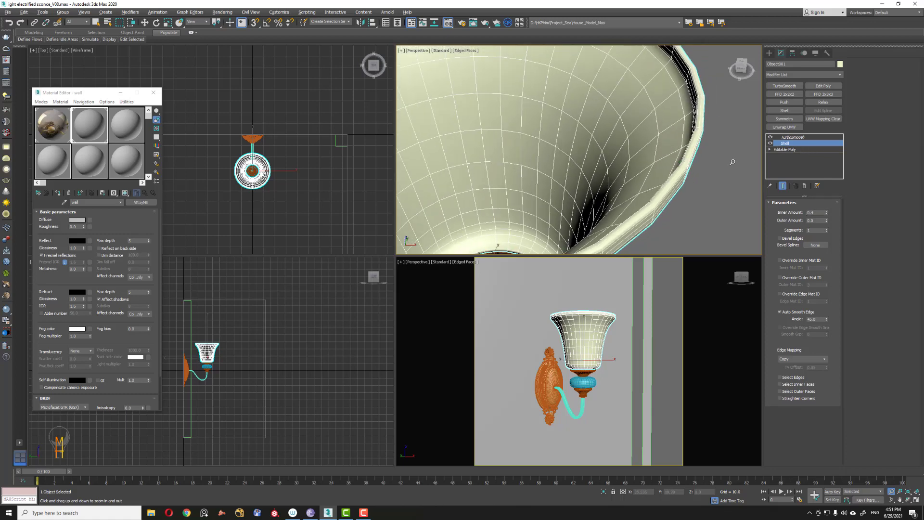
pyautogui.keyDown('alt'); pyautogui.moveTo(568, 176); pyautogui.dragTo(609, 188, button='middle'); pyautogui.keyUp('alt')
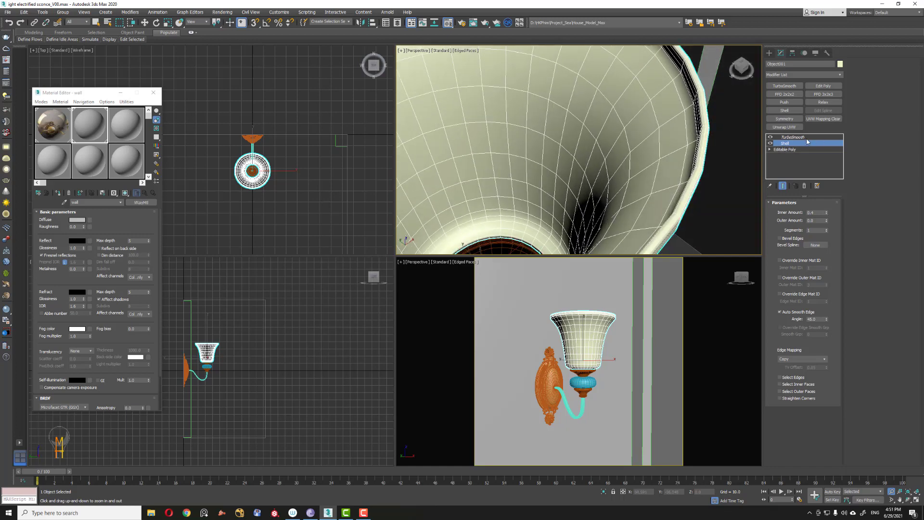
pyautogui.click(807, 138)
pyautogui.click(804, 186)
pyautogui.scroll(2, 649, 188)
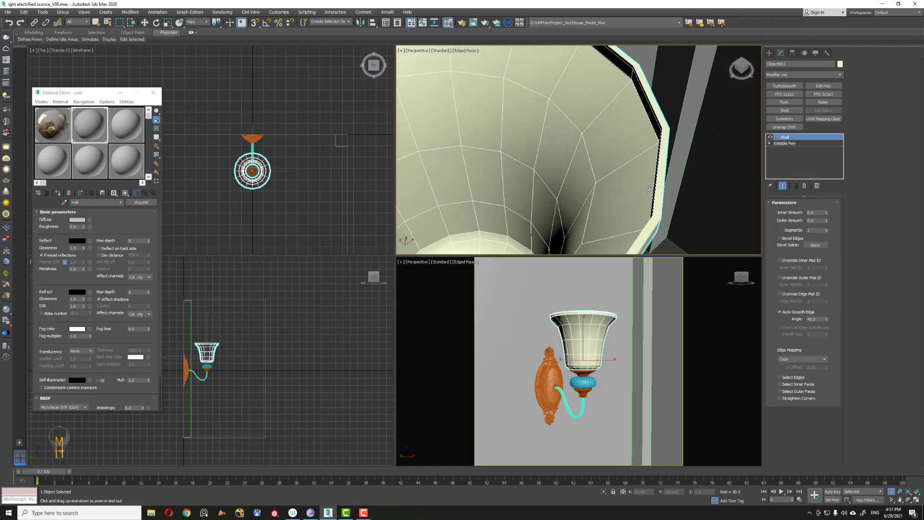
# Step: Collapse the shade's entire modifier stack, accepting the warning
pyautogui.scroll(-3, 649, 188)
pyautogui.keyDown('alt'); pyautogui.moveTo(650, 188); pyautogui.dragTo(677, 146, button='middle'); pyautogui.keyUp('alt')
pyautogui.moveTo(627, 91); pyautogui.dragTo(606, 145, button='middle')
pyautogui.scroll(3, 607, 145)
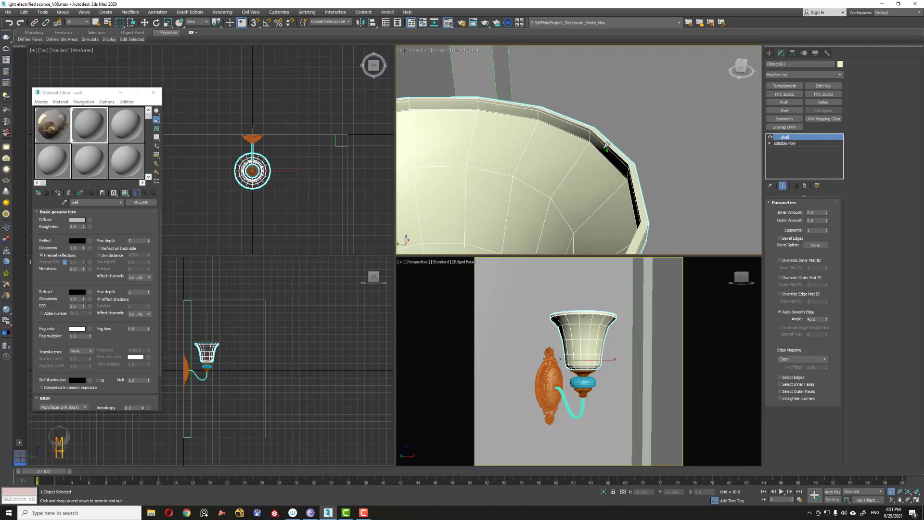
pyautogui.scroll(5, 606, 145)
pyautogui.press('w')
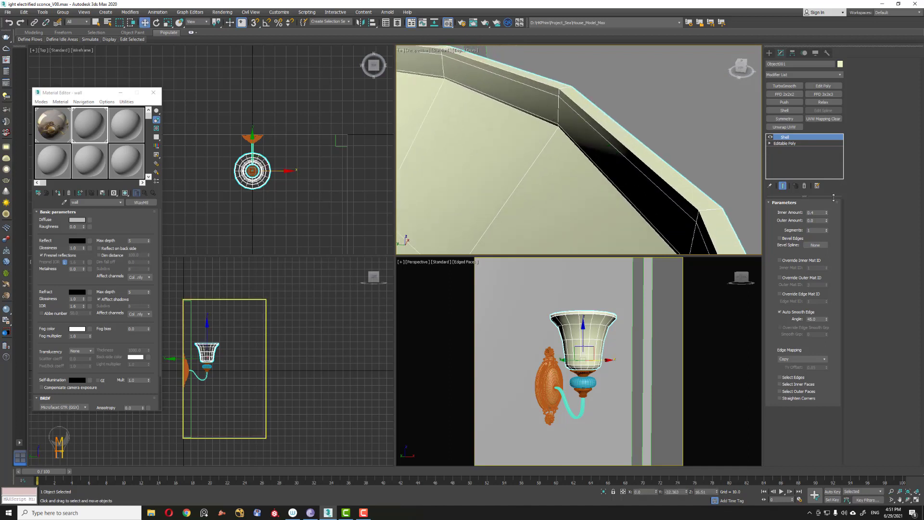
pyautogui.rightClick(797, 140)
pyautogui.click(834, 201)
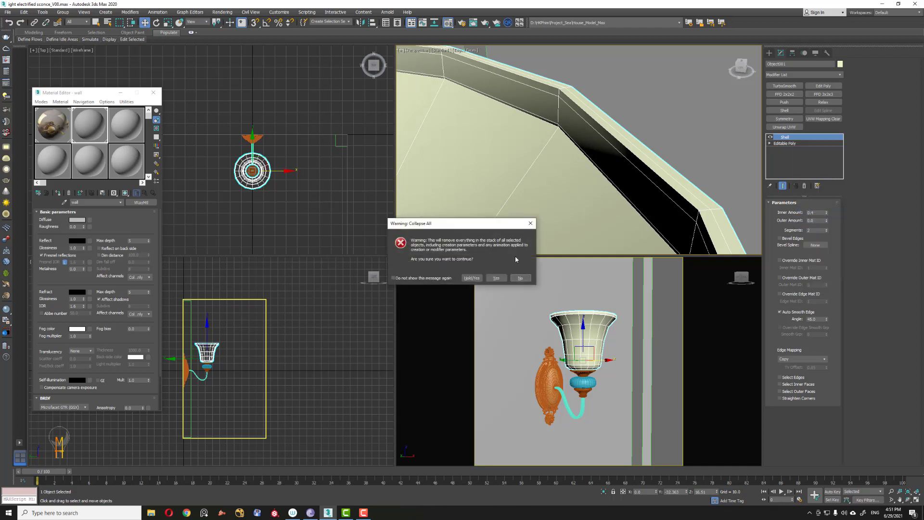
pyautogui.click(496, 278)
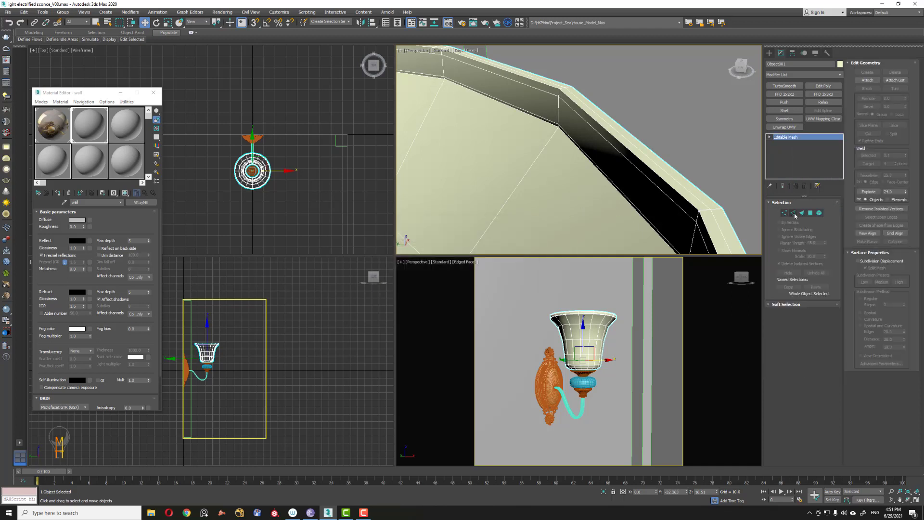
# Step: Convert the shade to Editable Poly and select the edge loop running along the shade's rim
pyautogui.rightClick(807, 138)
pyautogui.click(840, 191)
pyautogui.click(795, 211)
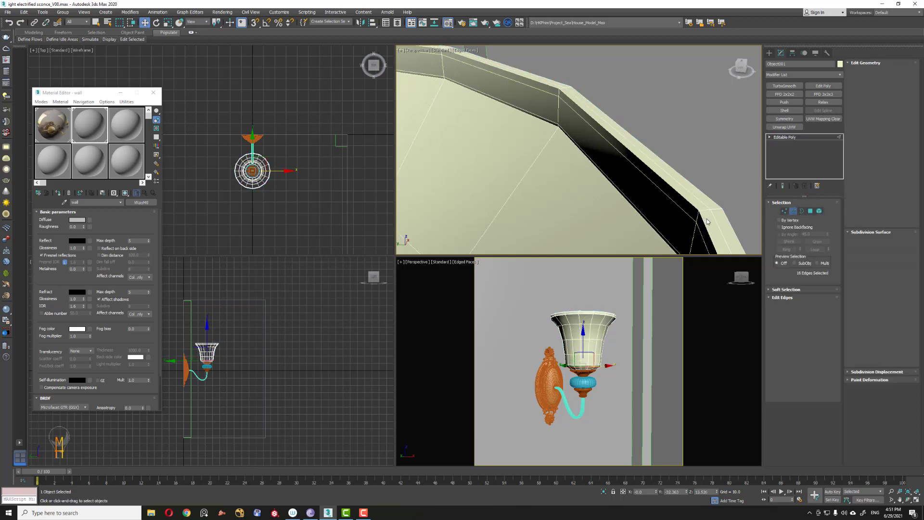
pyautogui.click(717, 227)
pyautogui.hotkey('alt', 'z')
pyautogui.scroll(-4, 626, 163)
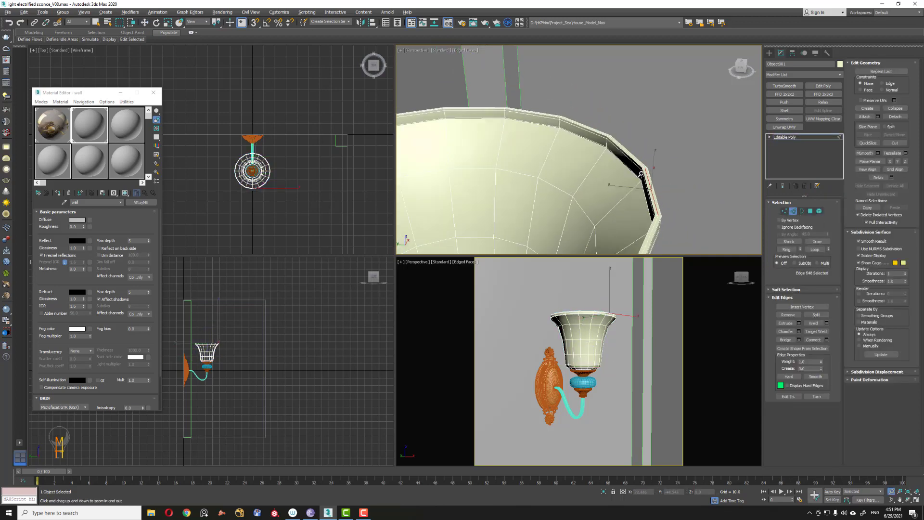
pyautogui.keyDown('alt'); pyautogui.moveTo(571, 163); pyautogui.dragTo(727, 172, button='middle'); pyautogui.keyUp('alt')
pyautogui.scroll(3, 654, 169)
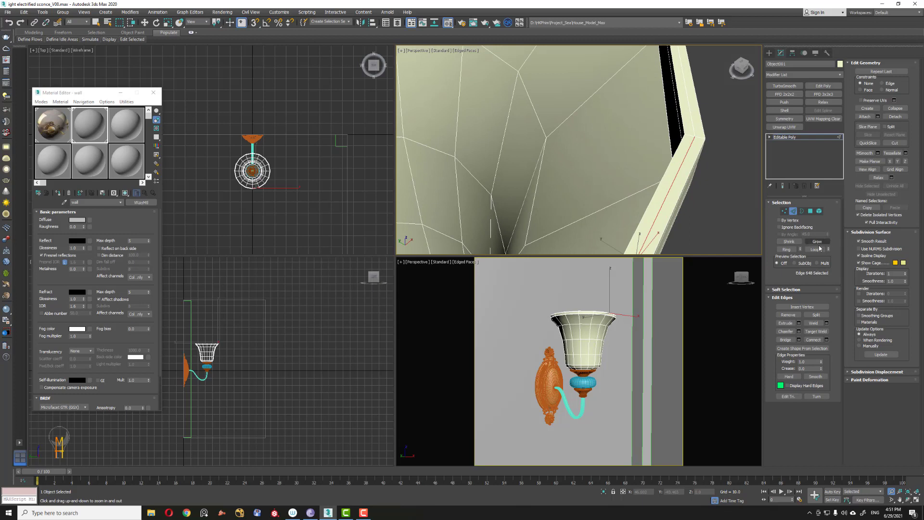
pyautogui.click(814, 250)
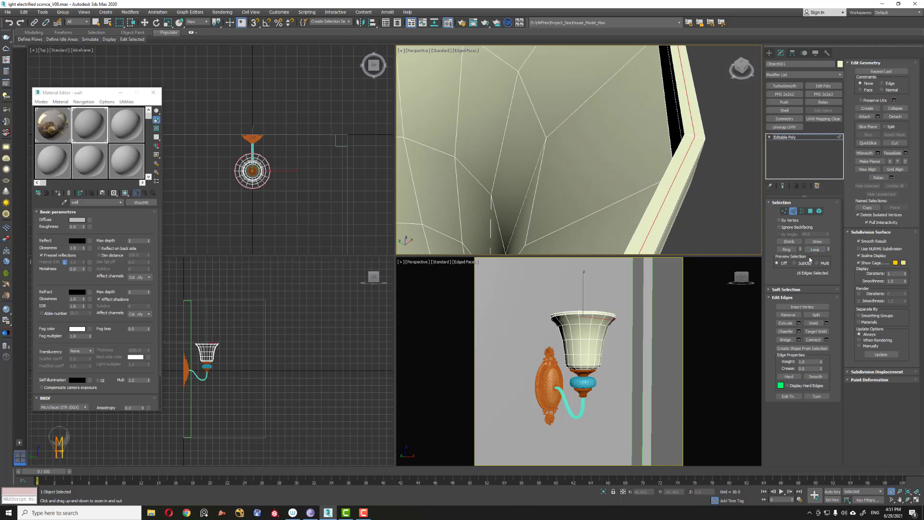
# Step: Chamfer the selected rim edges with a small amount
pyautogui.click(797, 332)
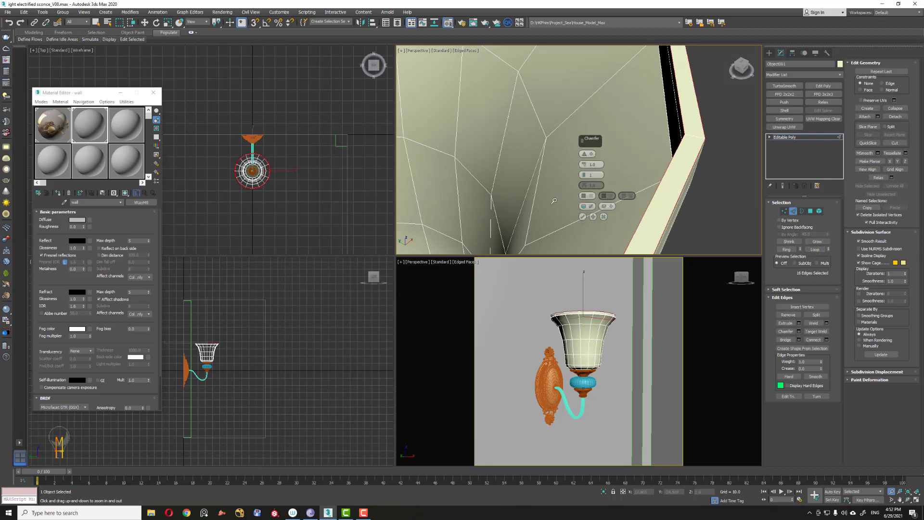
pyautogui.rightClick(584, 165)
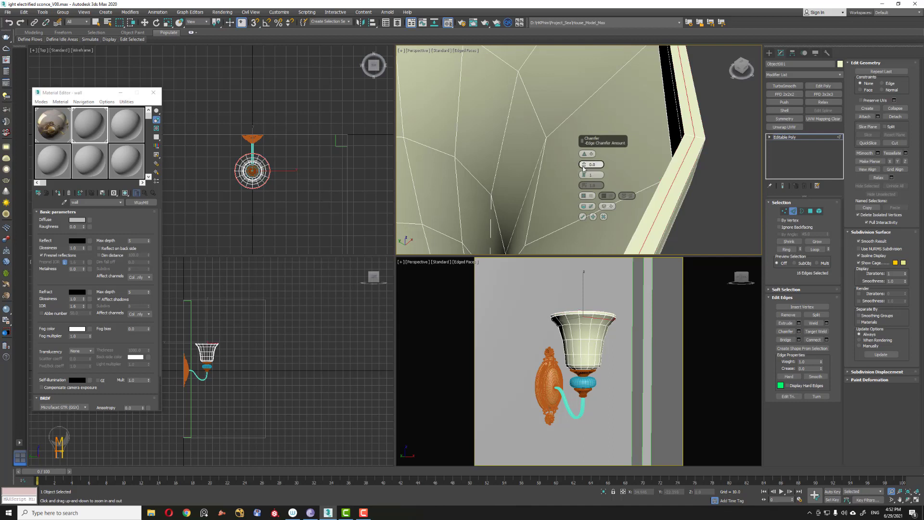
pyautogui.moveTo(583, 167); pyautogui.dragTo(579, 167)
pyautogui.rightClick(582, 166)
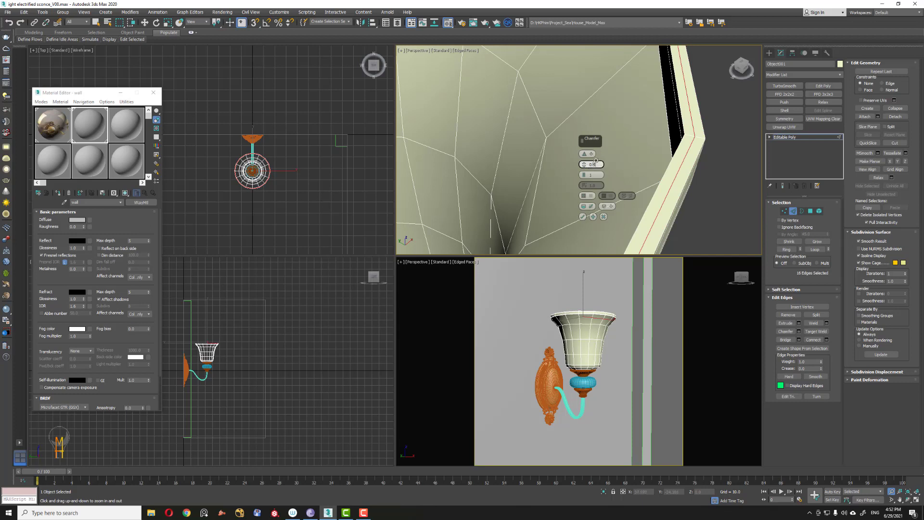
pyautogui.press('Return')
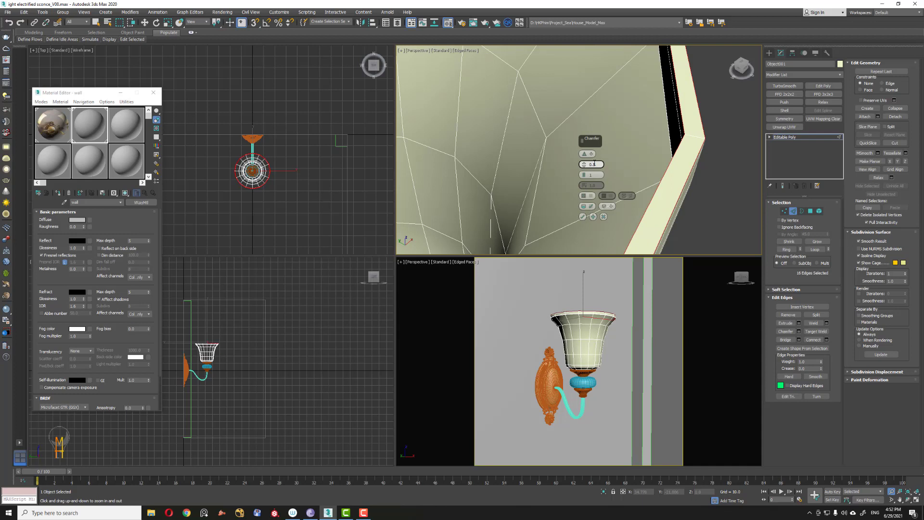
pyautogui.press('Return')
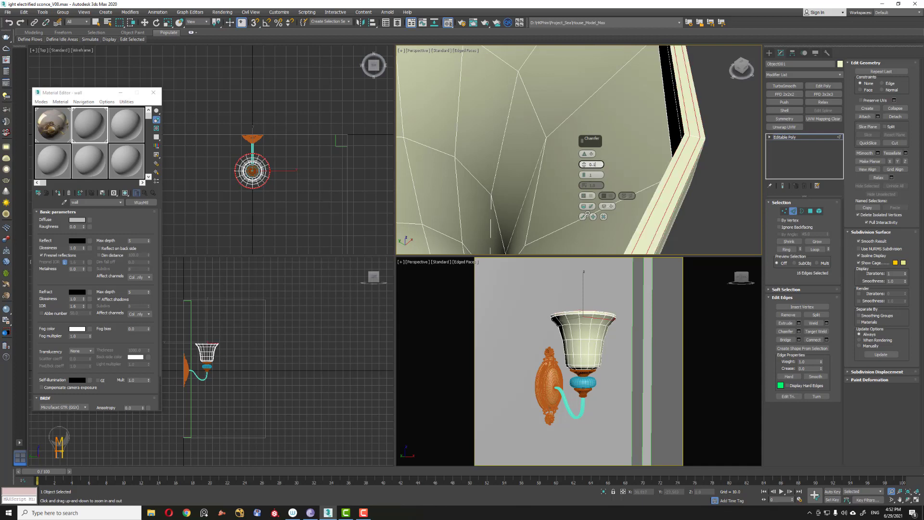
pyautogui.click(582, 217)
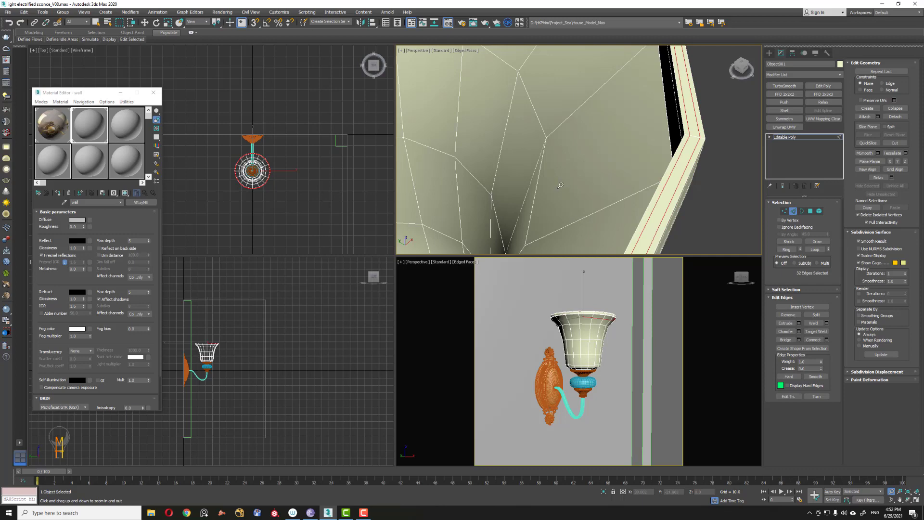
# Step: Select an edge on the shade's inner surface near the rim and extend it to its edge ring
pyautogui.scroll(-5, 548, 161)
pyautogui.keyDown('alt'); pyautogui.moveTo(533, 186); pyautogui.dragTo(577, 192, button='middle'); pyautogui.keyUp('alt')
pyautogui.moveTo(576, 130); pyautogui.dragTo(579, 170, button='middle')
pyautogui.scroll(8, 579, 169)
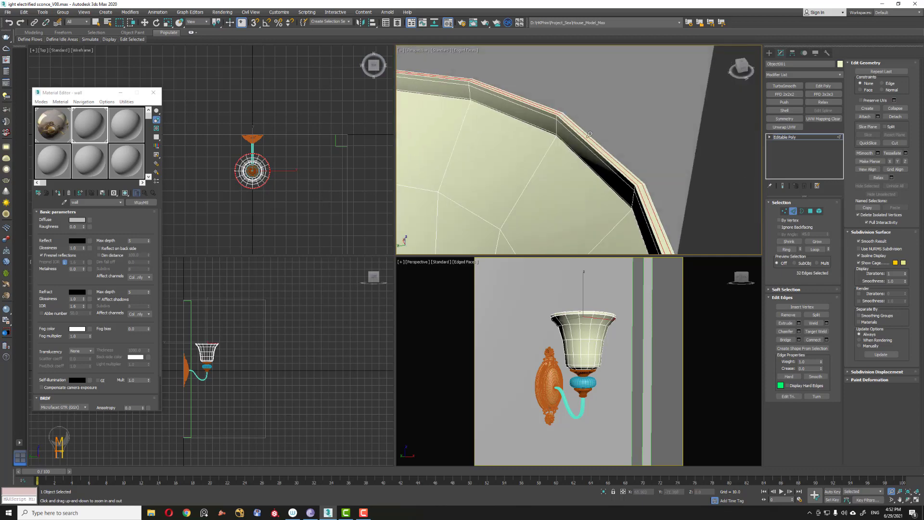
pyautogui.scroll(4, 589, 153)
pyautogui.press('w')
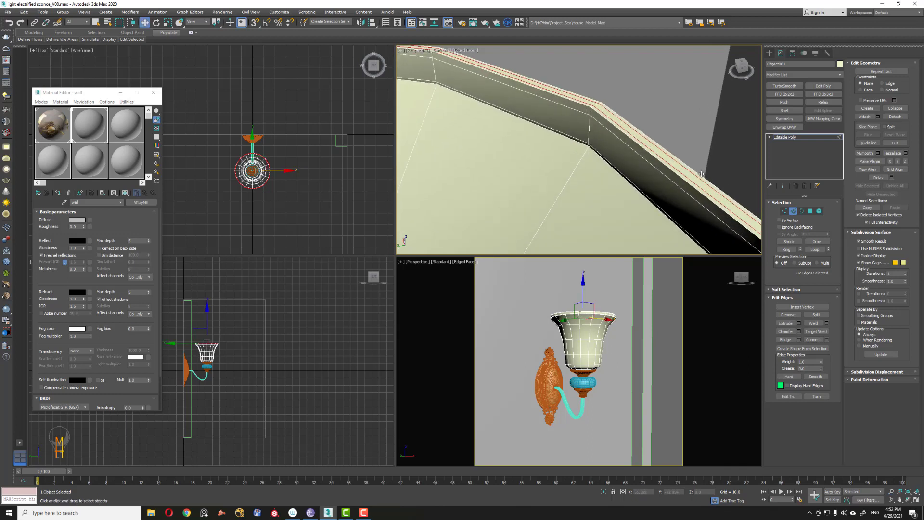
pyautogui.click(580, 162)
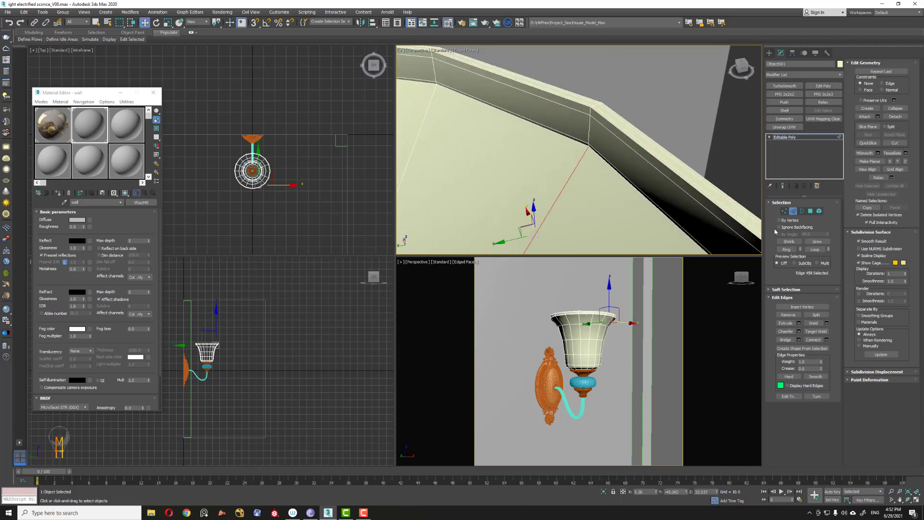
pyautogui.click(787, 249)
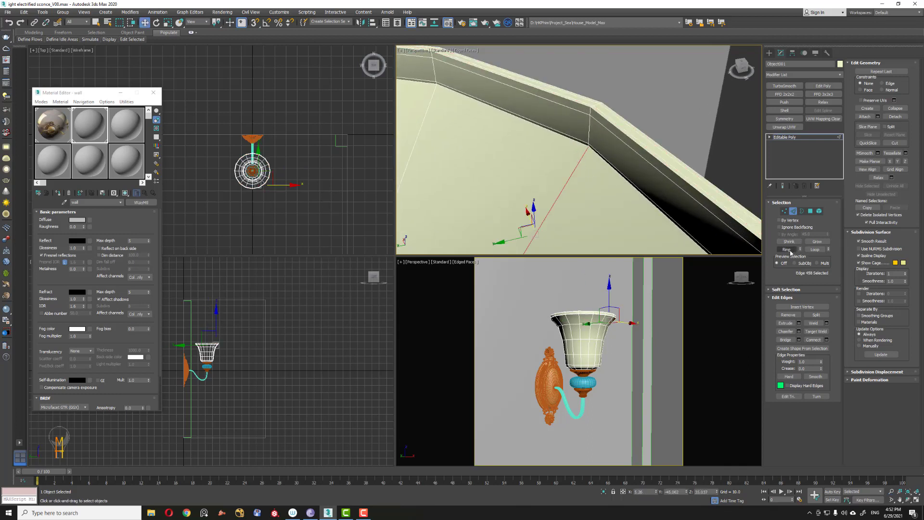
# Step: Connect the ring edges to add one new edge loop close to the shade's rim
pyautogui.click(826, 340)
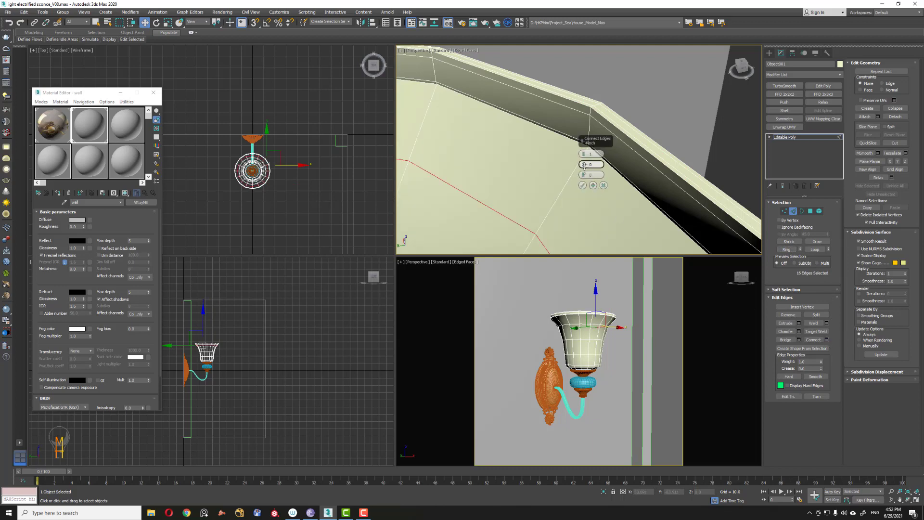
pyautogui.moveTo(584, 165); pyautogui.dragTo(579, 320)
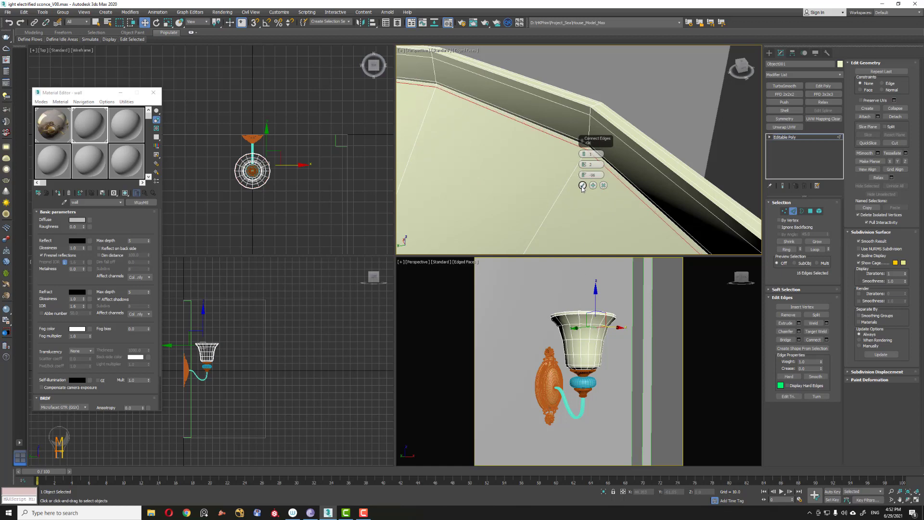
pyautogui.click(582, 186)
# Step: Leave edge mode and apply a TurboSmooth modifier to the shade
pyautogui.hotkey('alt', 'z')
pyautogui.moveTo(546, 140); pyautogui.dragTo(518, 186)
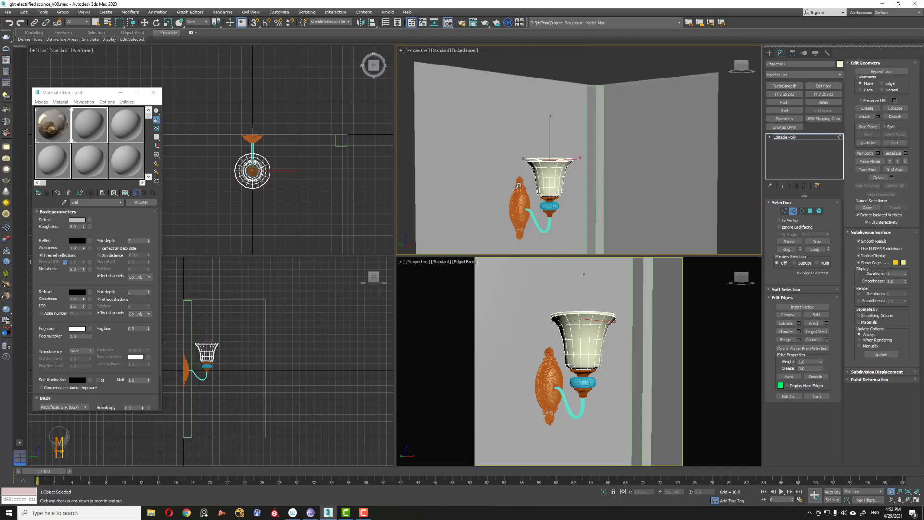
pyautogui.press('f')
pyautogui.press('w')
pyautogui.press('2')
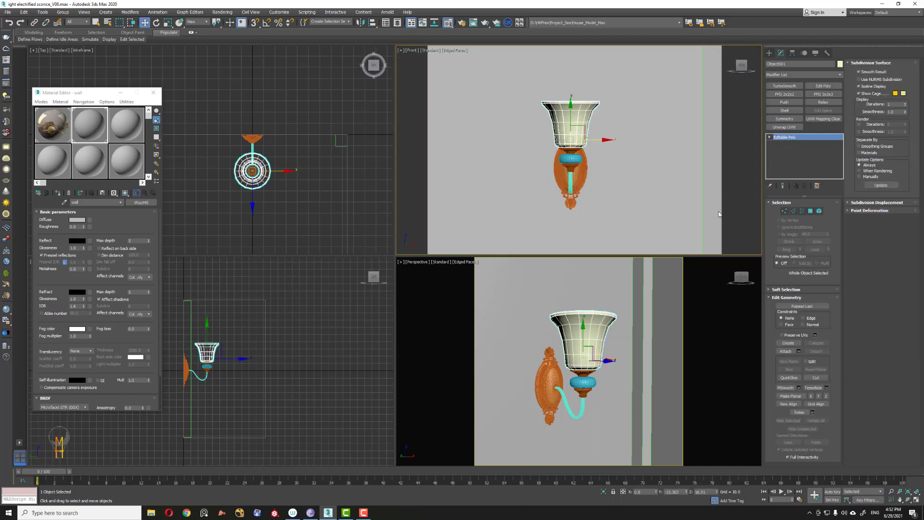
pyautogui.click(786, 86)
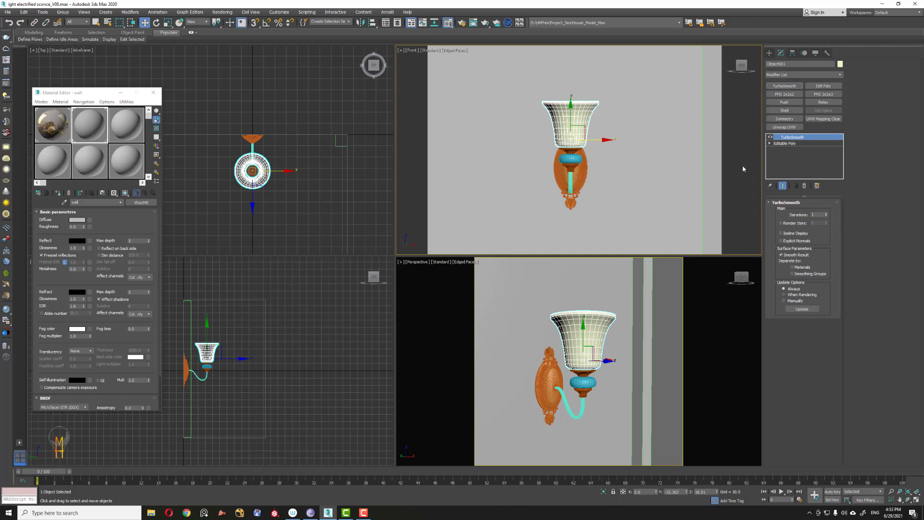
# Step: Create a sphere-type VRayLight at the centre of the shade in the top view
pyautogui.click(301, 225)
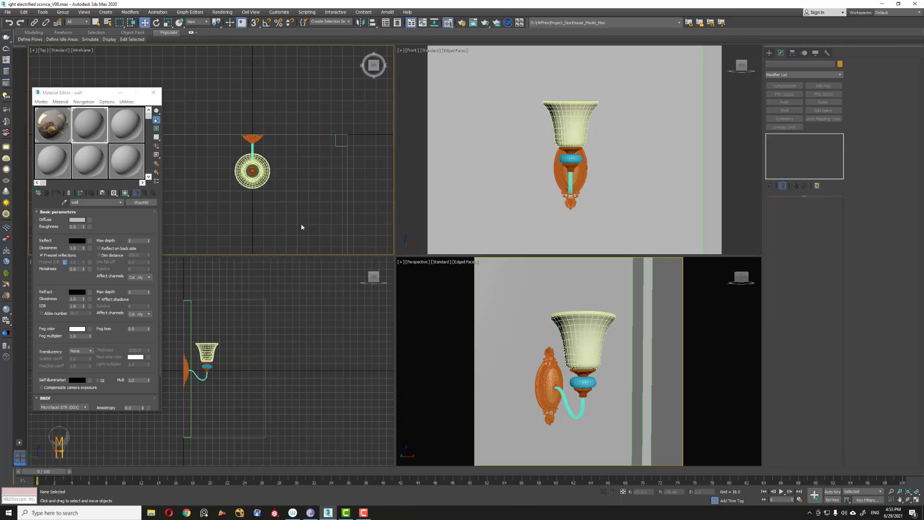
pyautogui.click(769, 53)
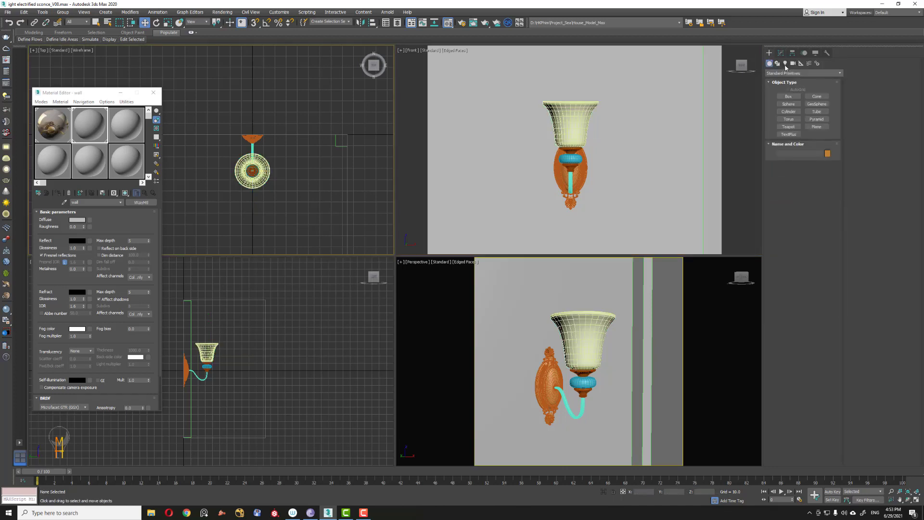
pyautogui.click(785, 64)
pyautogui.click(787, 73)
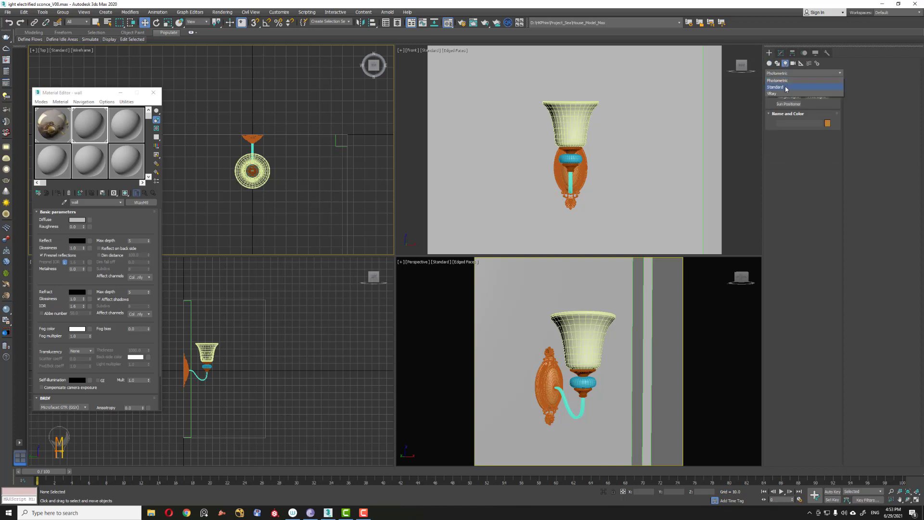
pyautogui.click(773, 93)
pyautogui.click(788, 96)
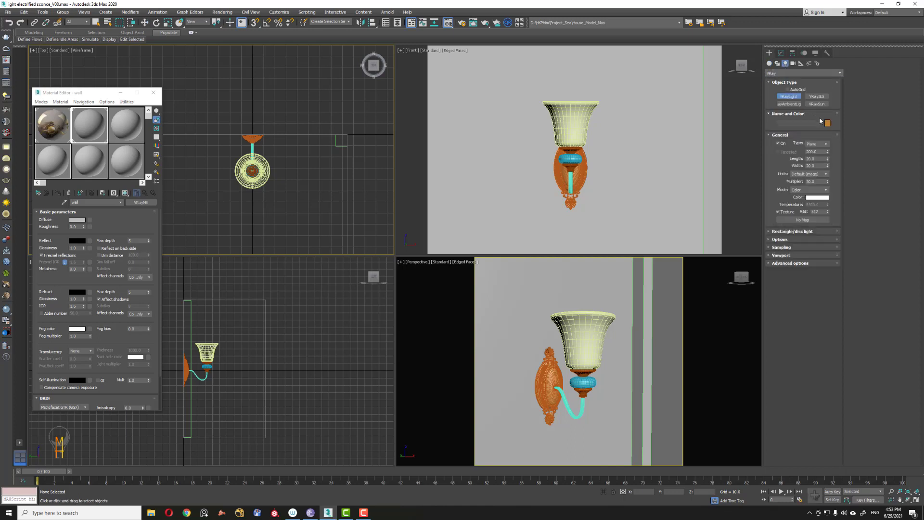
pyautogui.click(824, 145)
pyautogui.click(821, 161)
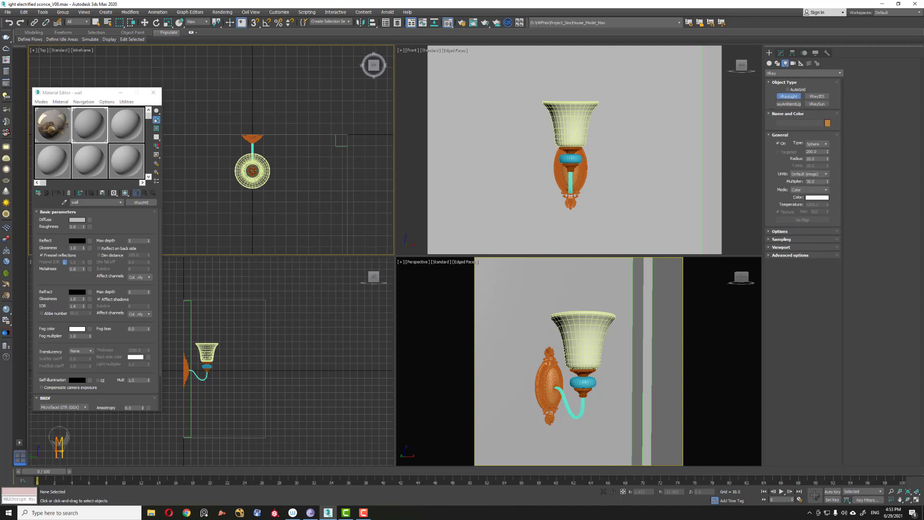
pyautogui.moveTo(253, 170); pyautogui.dragTo(255, 158)
pyautogui.press('w')
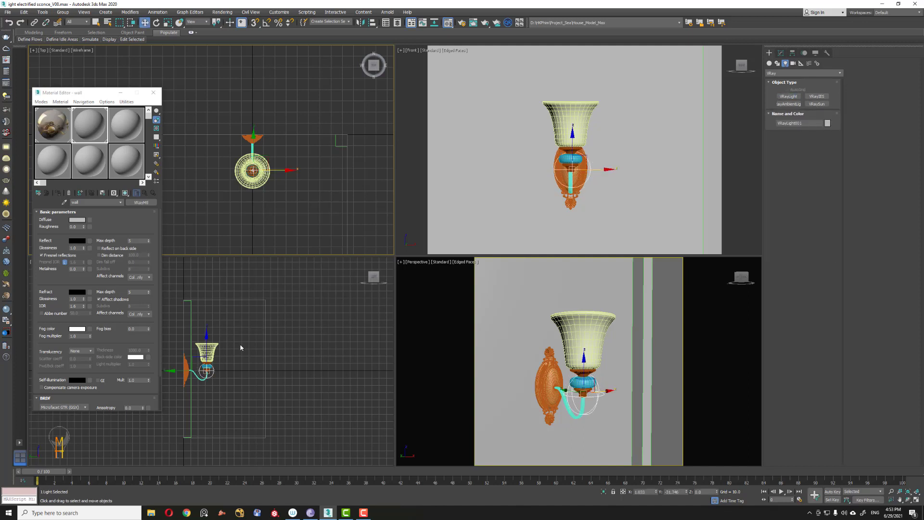
# Step: Move the light up inside the shade and reset its absolute X position to 0
pyautogui.middleClick(232, 358)
pyautogui.moveTo(207, 368); pyautogui.dragTo(260, 308, button='middle')
pyautogui.moveTo(252, 343); pyautogui.dragTo(255, 277)
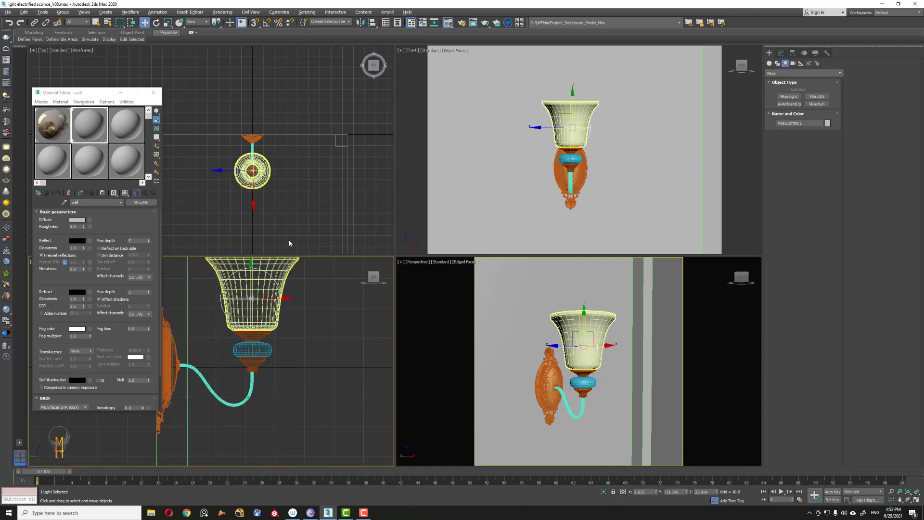
pyautogui.rightClick(146, 24)
pyautogui.rightClick(56, 151)
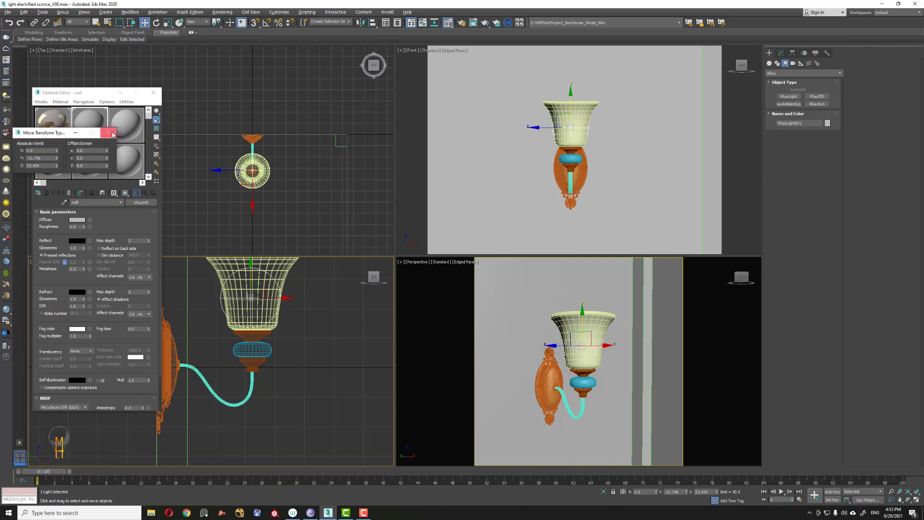
pyautogui.click(107, 133)
# Step: Set the light's radius to about 4.8 and lower it slightly inside the shade
pyautogui.click(780, 52)
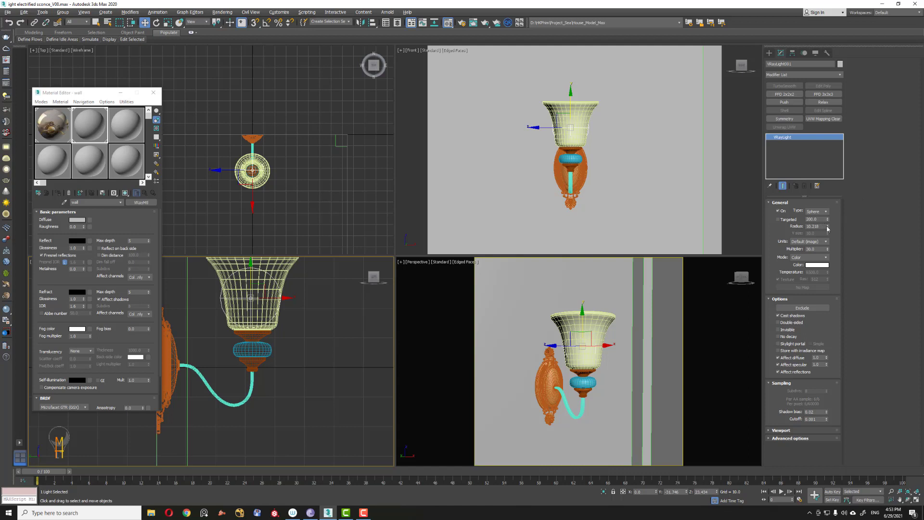
pyautogui.moveTo(827, 227)
pyautogui.mouseDown()
pyautogui.moveTo(819, 248)
pyautogui.moveTo(820, 237)
pyautogui.mouseUp()
pyautogui.middleClick(590, 106)
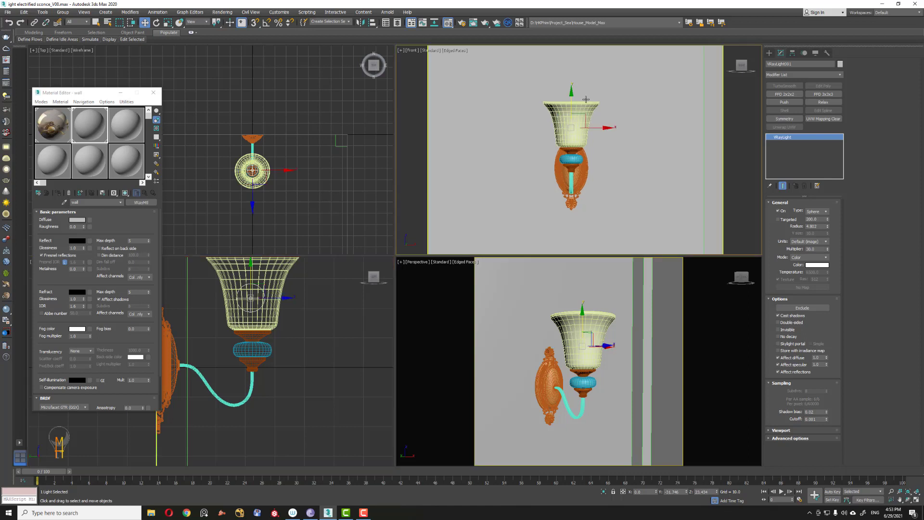
pyautogui.press('p')
pyautogui.keyDown('alt'); pyautogui.moveTo(589, 111); pyautogui.dragTo(584, 163, button='middle'); pyautogui.keyUp('alt')
pyautogui.moveTo(252, 279); pyautogui.dragTo(258, 320, button='middle')
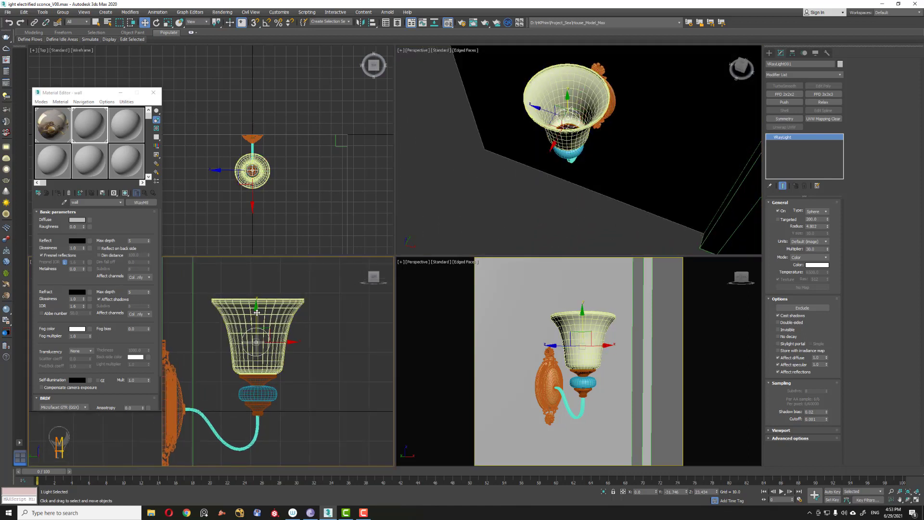
pyautogui.moveTo(259, 320); pyautogui.dragTo(259, 326)
pyautogui.keyDown('ctrl'); pyautogui.keyDown('alt'); pyautogui.moveTo(514, 118); pyautogui.dragTo(514, 72, button='middle'); pyautogui.keyUp('alt'); pyautogui.keyUp('ctrl')
pyautogui.keyDown('alt'); pyautogui.moveTo(573, 137); pyautogui.dragTo(595, 155, button='middle'); pyautogui.keyUp('alt')
pyautogui.press('w')
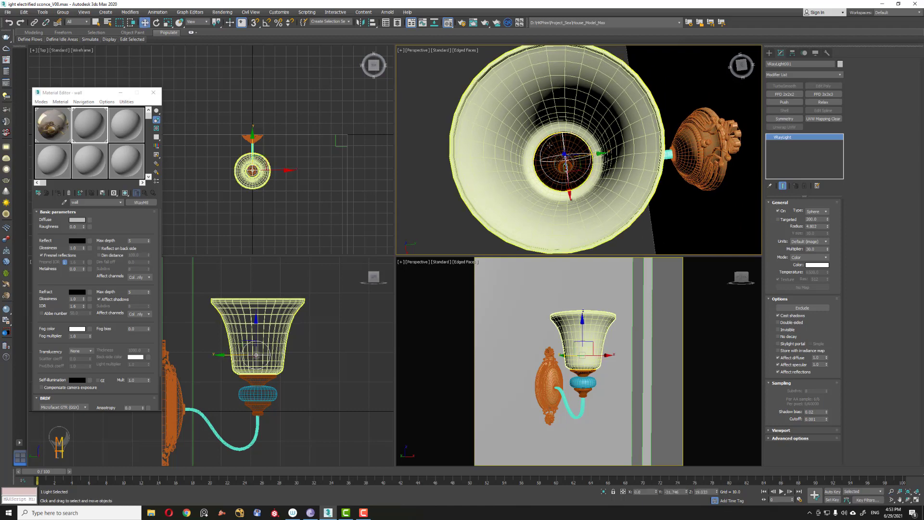
# Step: Move the sphere light to the centre of the shade in the top view
pyautogui.moveTo(570, 194); pyautogui.dragTo(569, 199)
pyautogui.hotkey('shift', 'z')
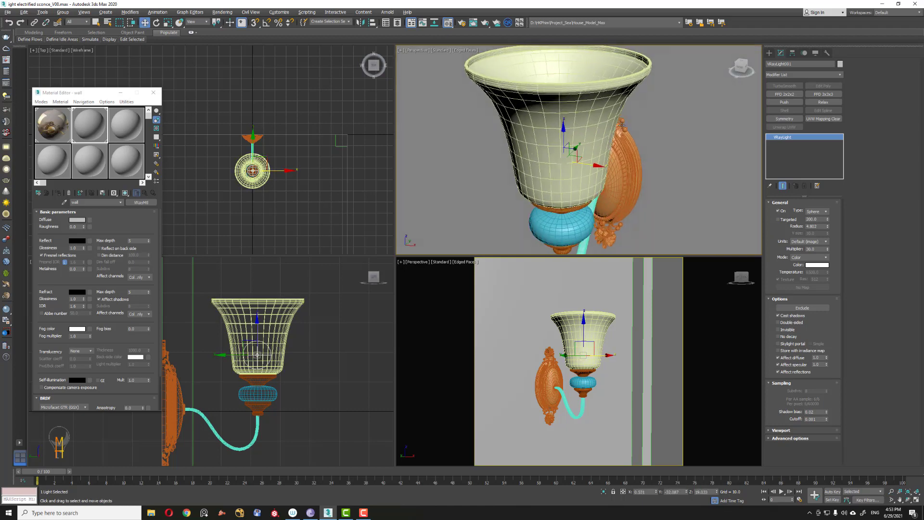
pyautogui.scroll(8, 238, 165)
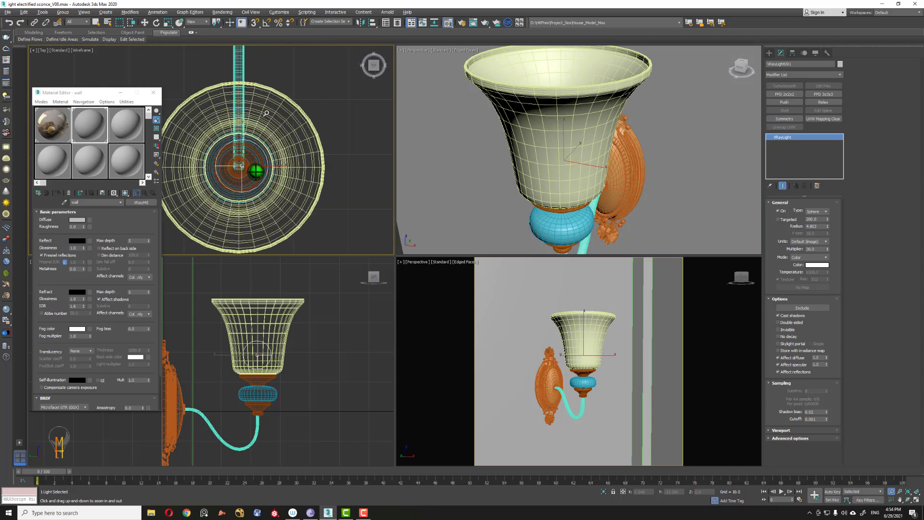
pyautogui.moveTo(272, 164); pyautogui.dragTo(237, 150)
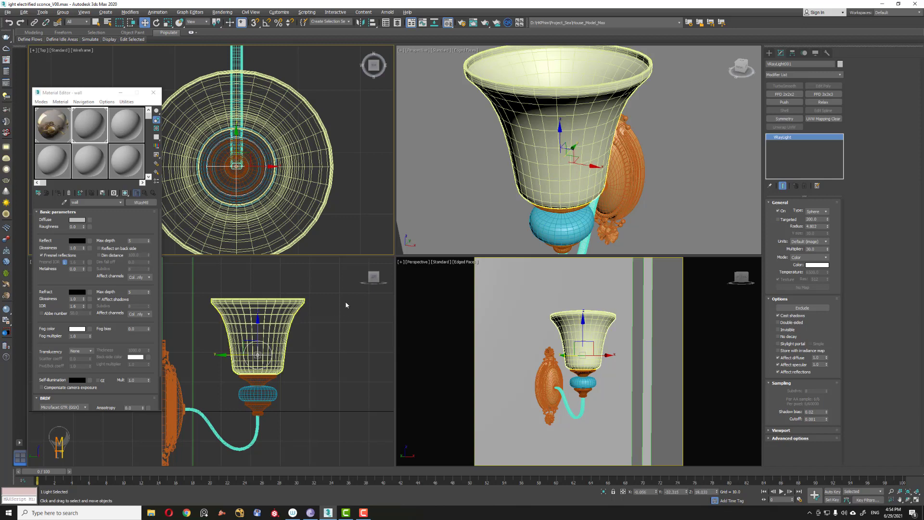
pyautogui.scroll(-3, 312, 351)
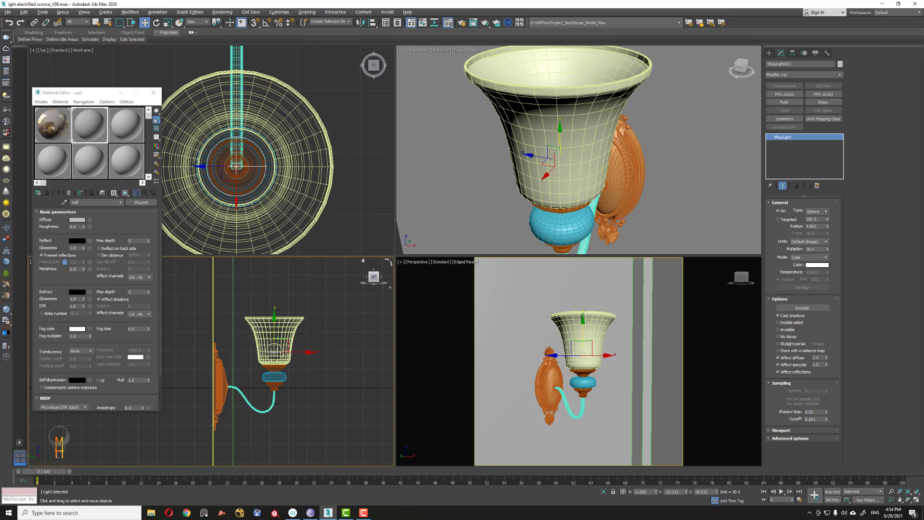
# Step: Select the shade and set up a new VRayMtl named Light in an empty material slot
pyautogui.click(127, 126)
pyautogui.click(505, 102)
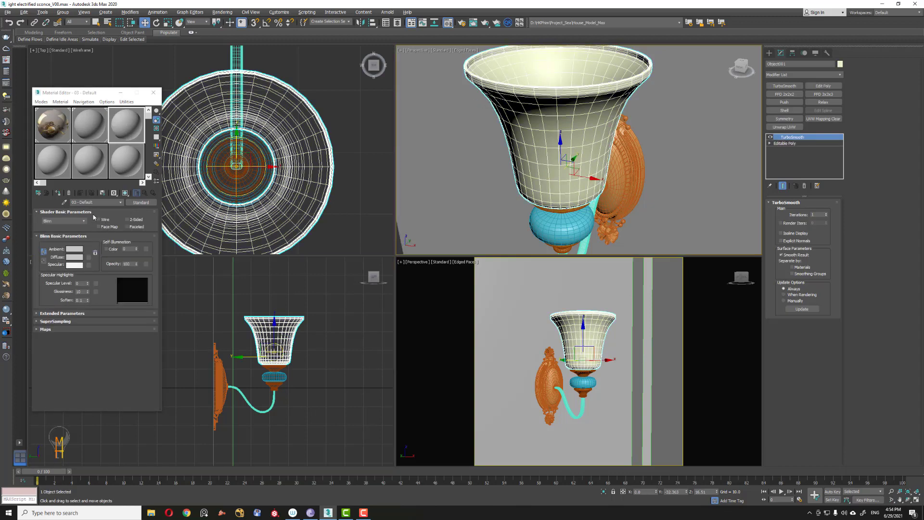
pyautogui.click(100, 202)
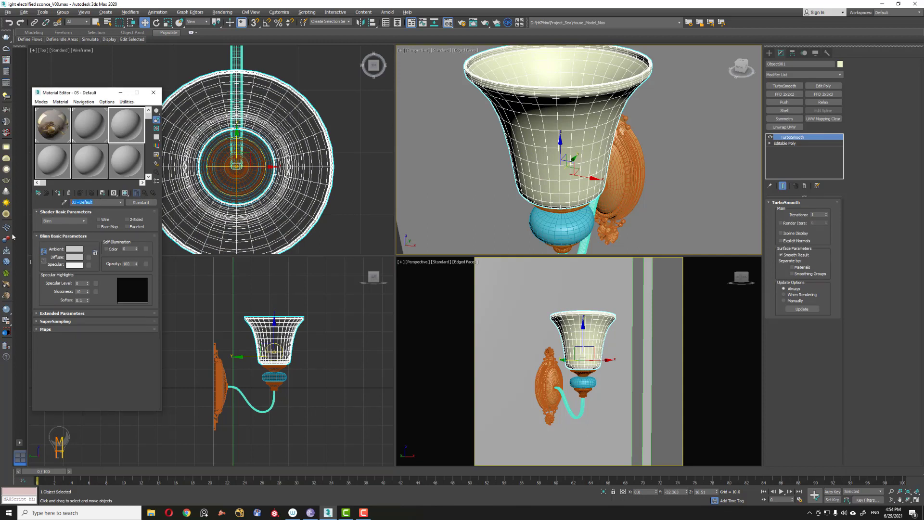
pyautogui.write('LI')
pyautogui.click(141, 203)
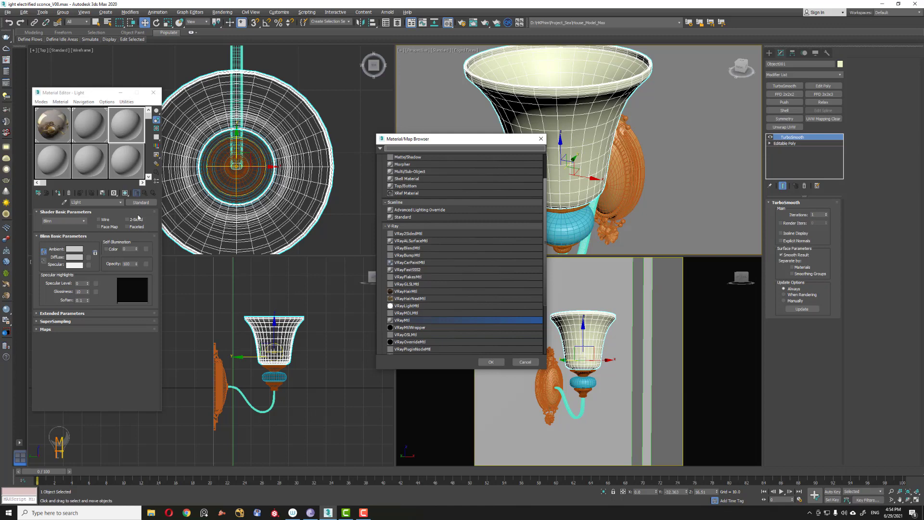
pyautogui.click(525, 362)
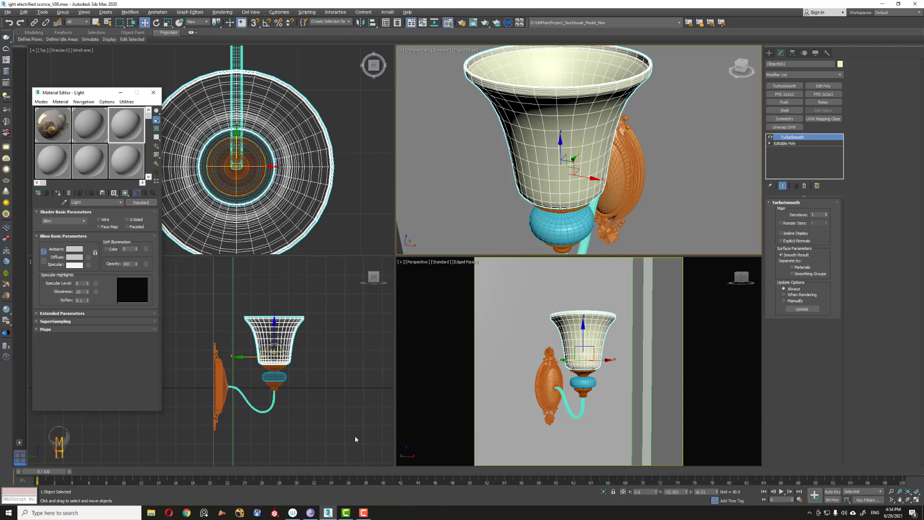
pyautogui.click(148, 204)
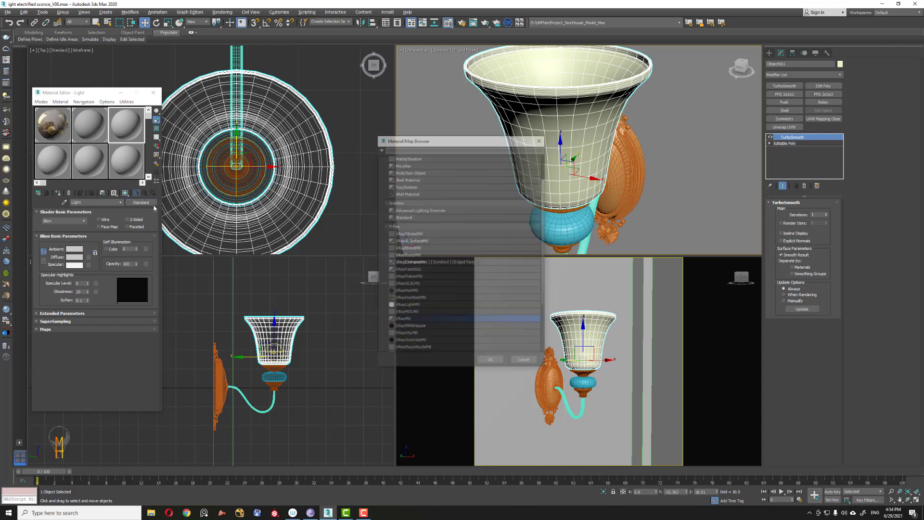
pyautogui.click(490, 362)
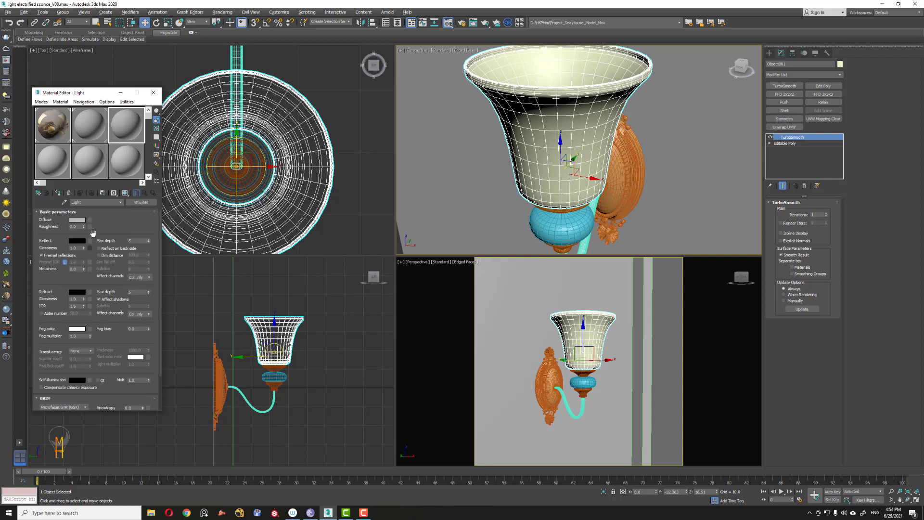
pyautogui.click(90, 219)
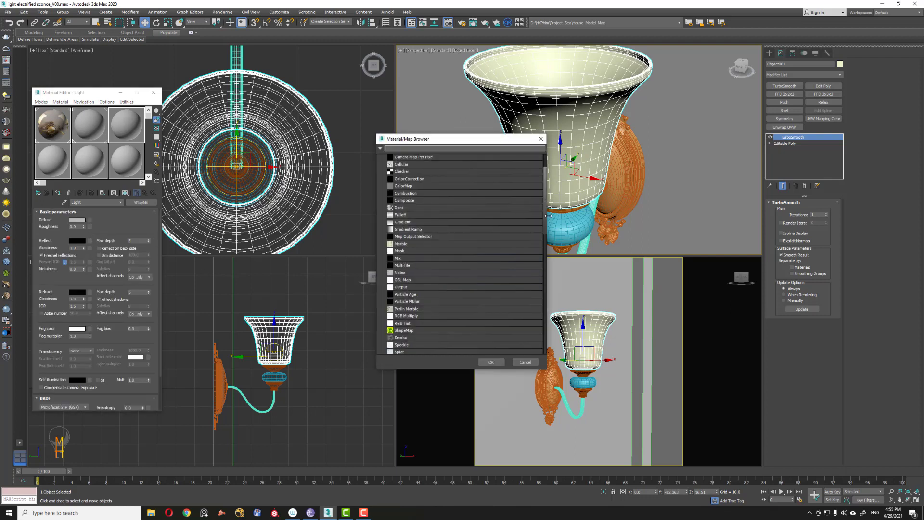
pyautogui.moveTo(546, 220); pyautogui.dragTo(543, 288)
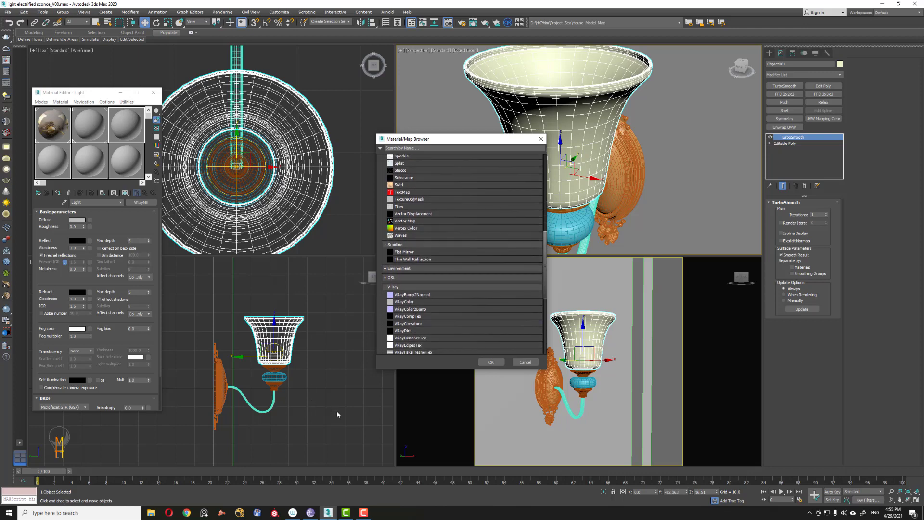
pyautogui.click(492, 362)
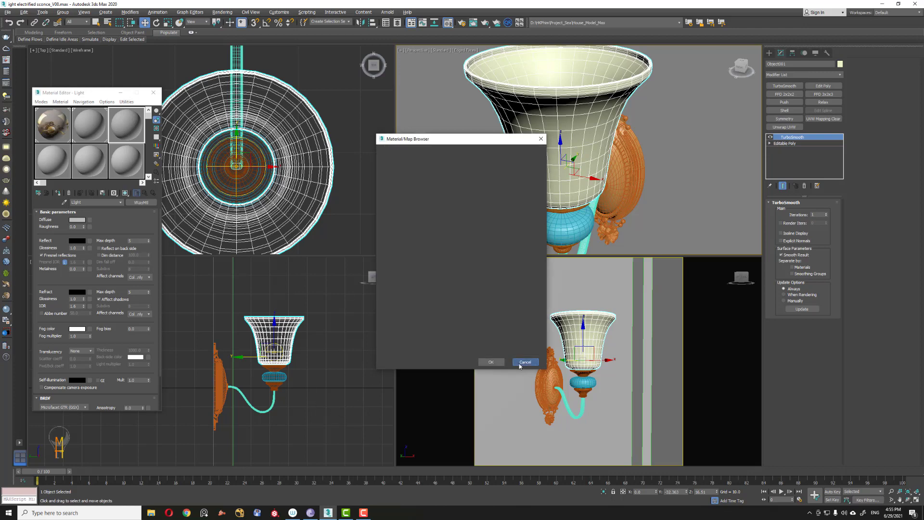
pyautogui.click(346, 356)
pyautogui.click(274, 345)
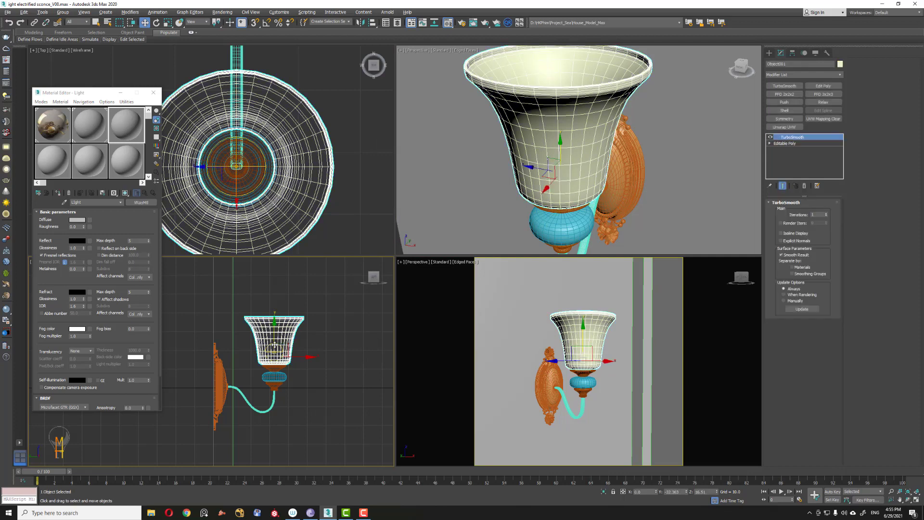
# Step: Select the sphere light and switch its colour mode to Temperature
pyautogui.click(262, 173)
pyautogui.click(261, 181)
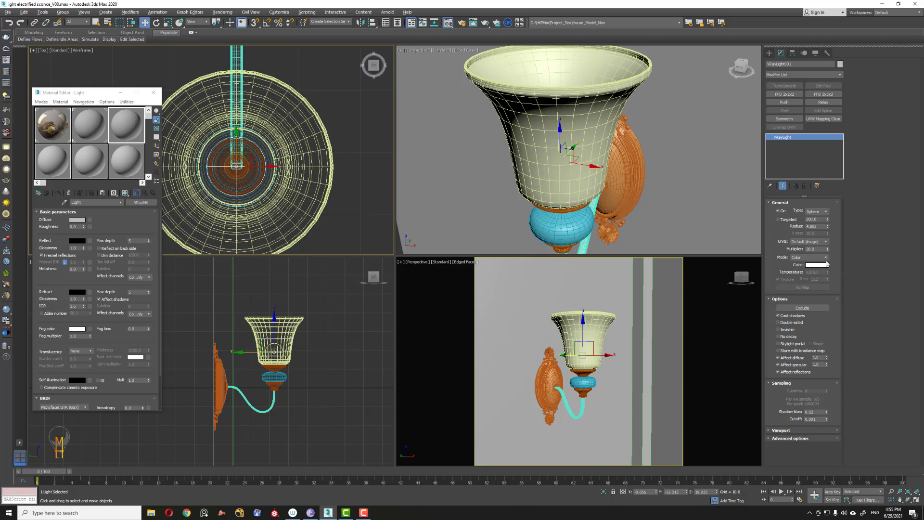
pyautogui.click(826, 257)
pyautogui.click(811, 270)
pyautogui.moveTo(142, 94); pyautogui.dragTo(195, 74)
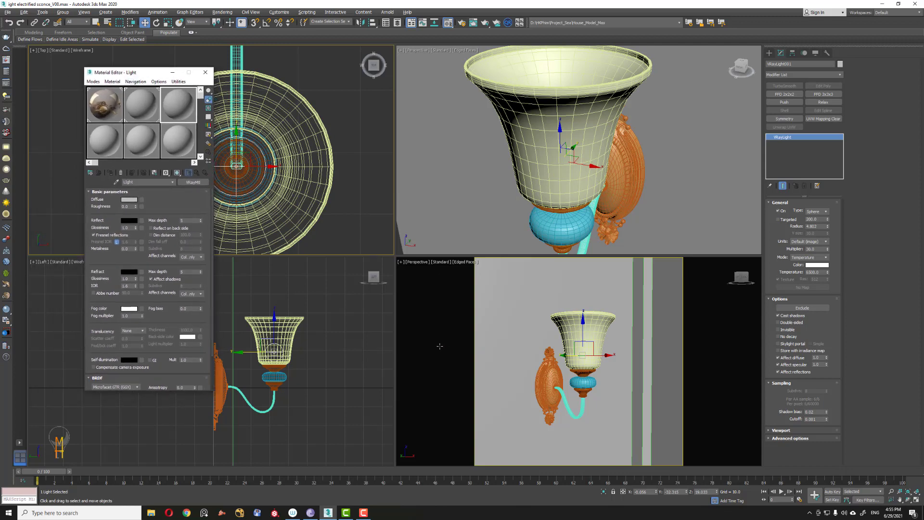
# Step: Set the view to render to Perspective in Render Setup and render the scene with V-Ray
pyautogui.click(461, 24)
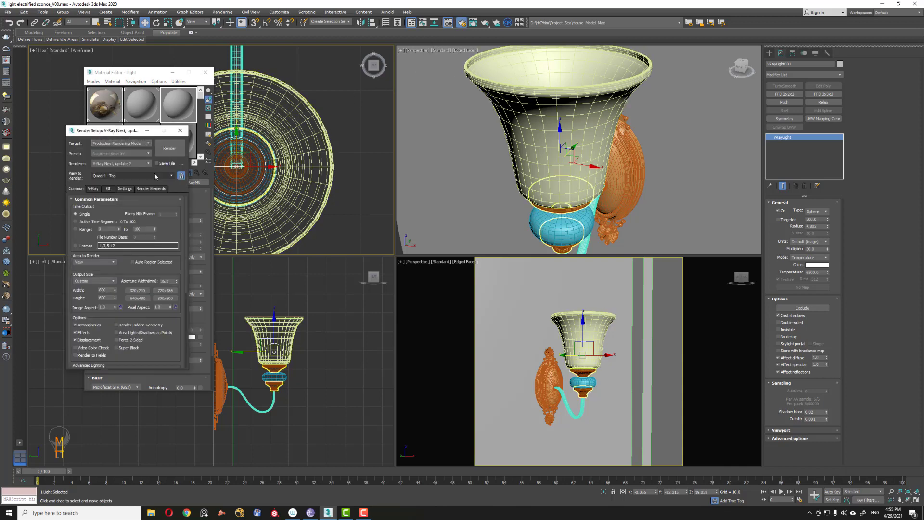
pyautogui.click(156, 176)
pyautogui.click(137, 189)
pyautogui.click(169, 149)
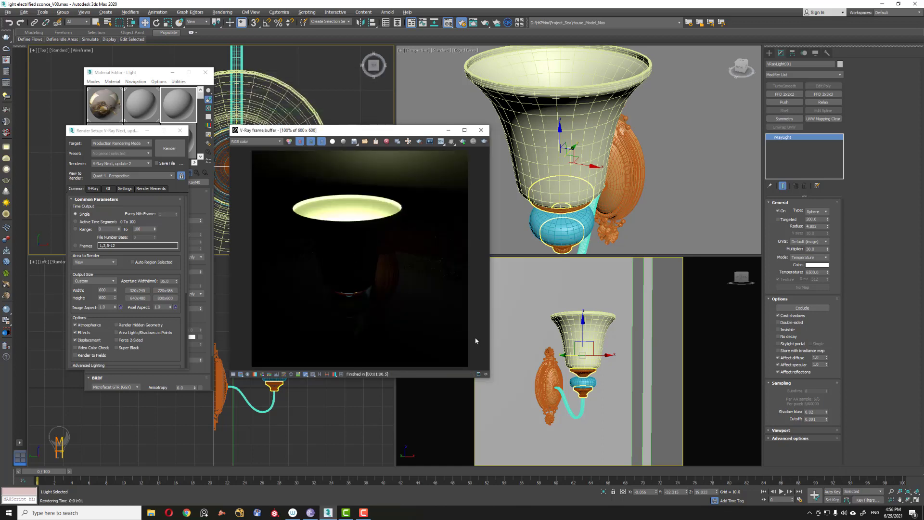
# Step: Switch the upper-right viewport to the Front view and re-render the perspective scene
pyautogui.rightClick(511, 343)
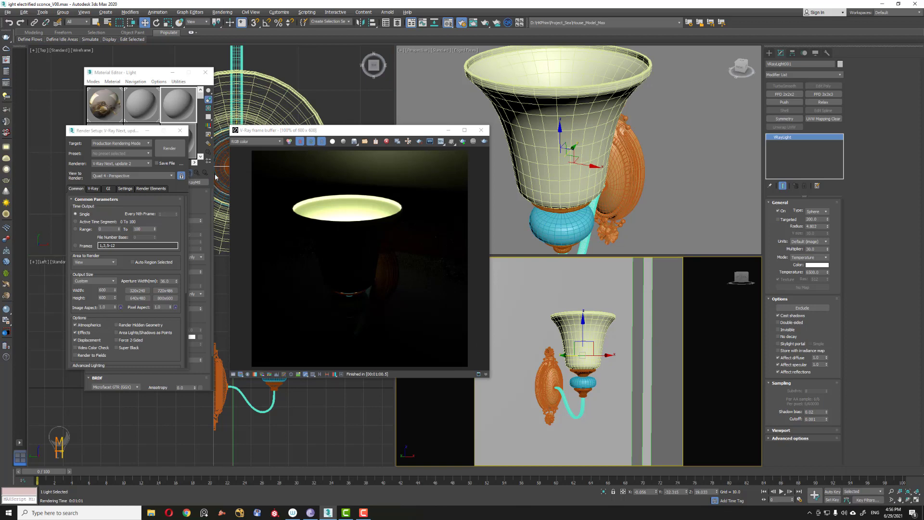
pyautogui.moveTo(577, 136); pyautogui.dragTo(597, 145, button='middle')
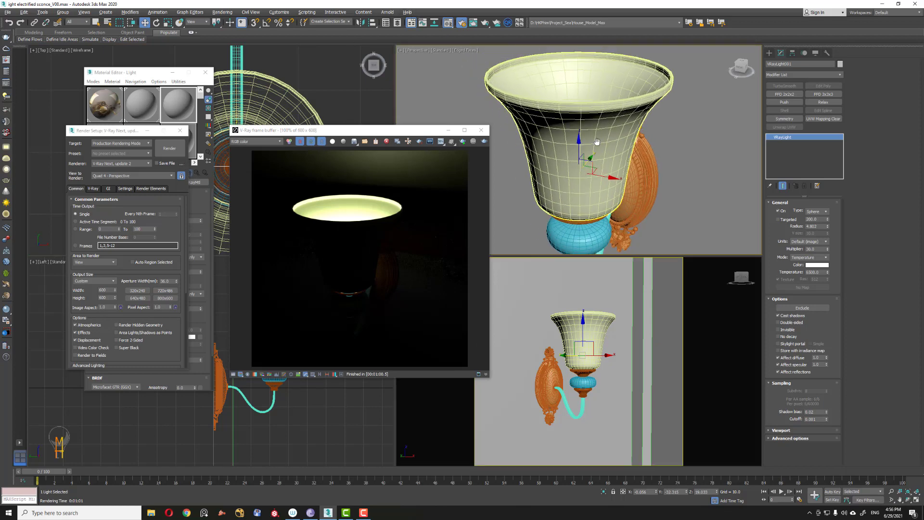
pyautogui.scroll(-2, 597, 146)
pyautogui.press('f')
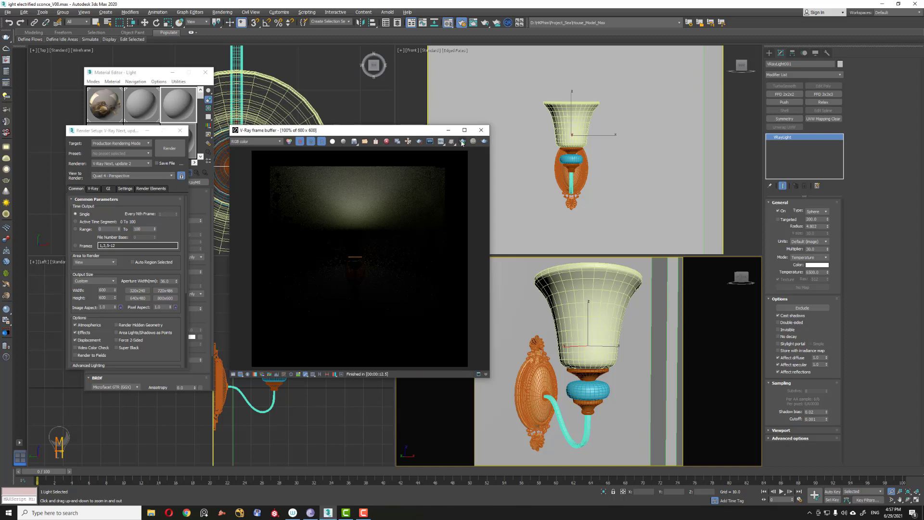
pyautogui.click(461, 141)
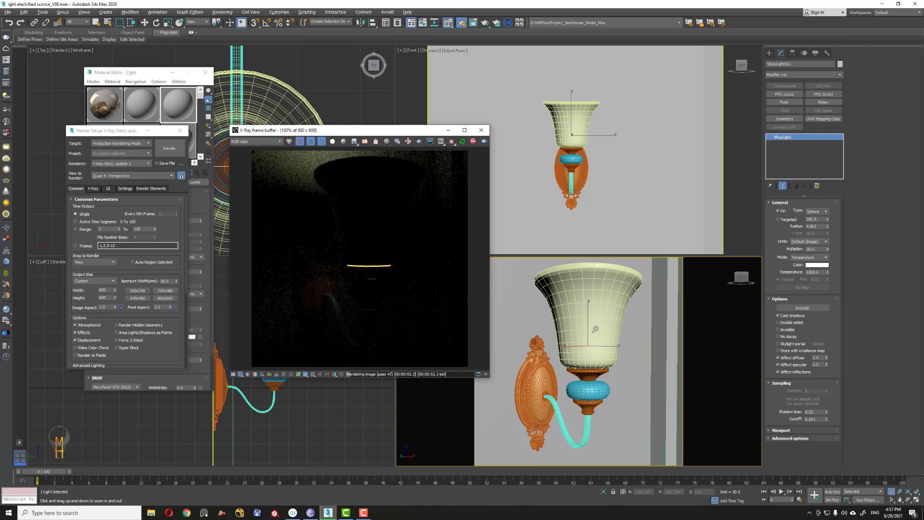
pyautogui.moveTo(595, 330); pyautogui.dragTo(590, 346)
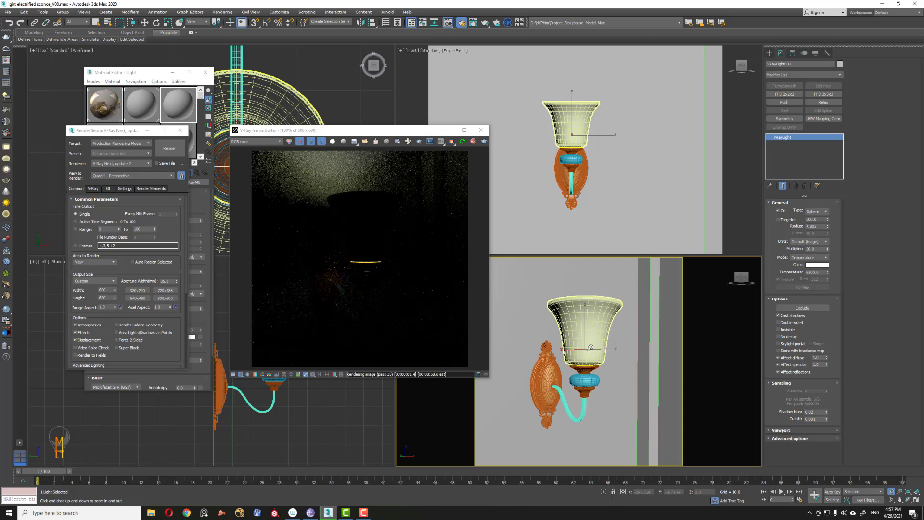
pyautogui.keyDown('alt'); pyautogui.moveTo(538, 342); pyautogui.dragTo(561, 337, button='middle'); pyautogui.keyUp('alt')
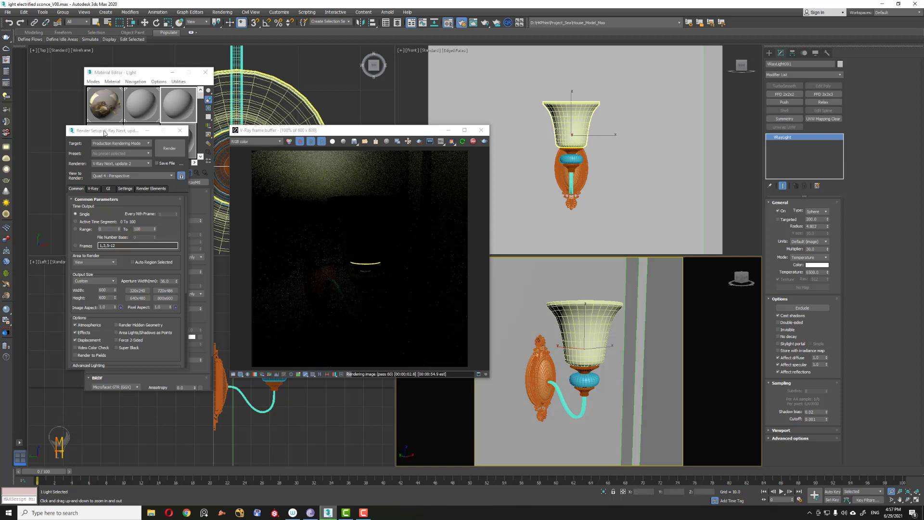
# Step: Close Render Setup and assign the Light material to the selected shade
pyautogui.moveTo(104, 131); pyautogui.dragTo(52, 169)
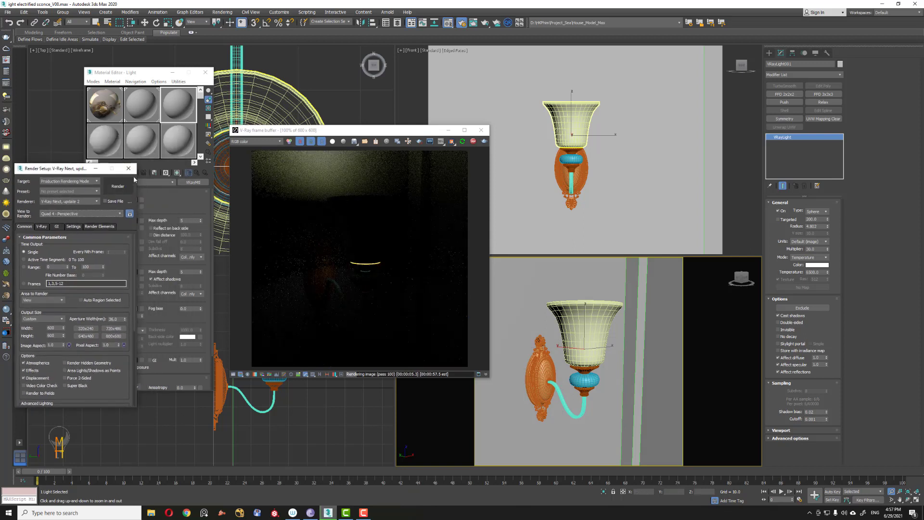
pyautogui.click(128, 169)
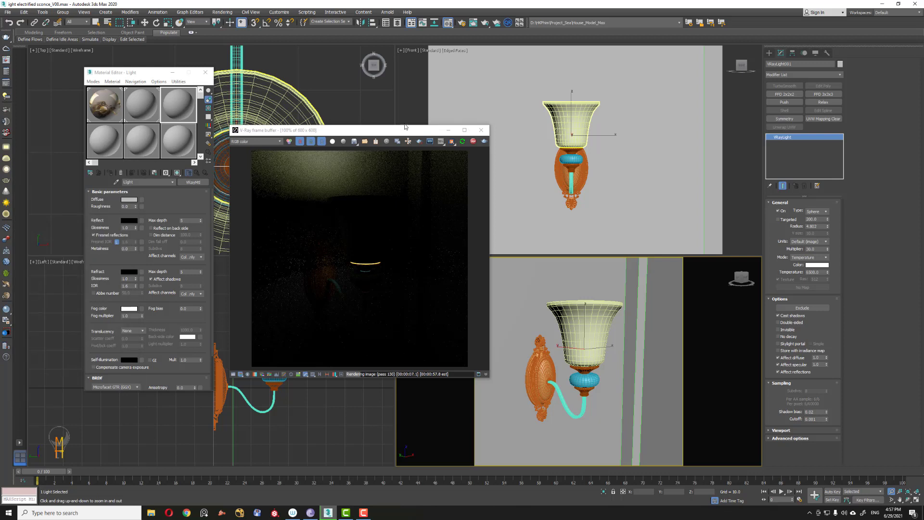
pyautogui.rightClick(575, 126)
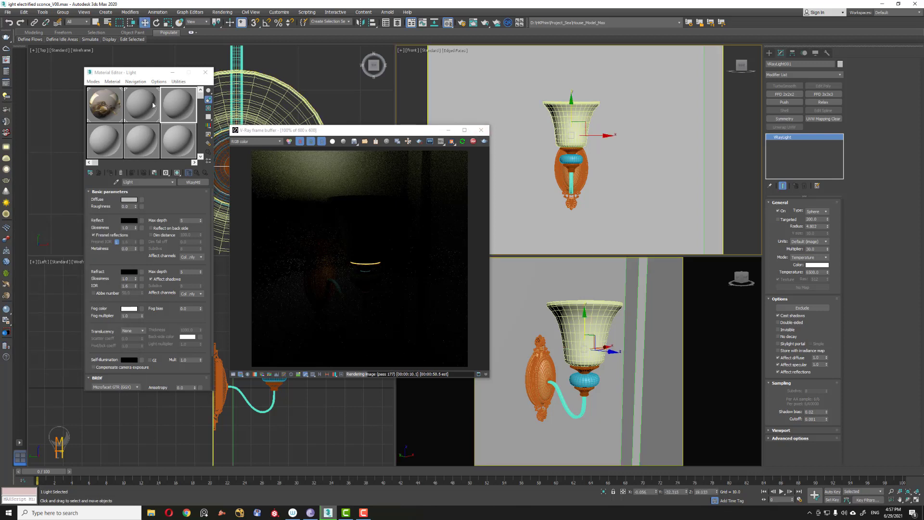
pyautogui.click(177, 107)
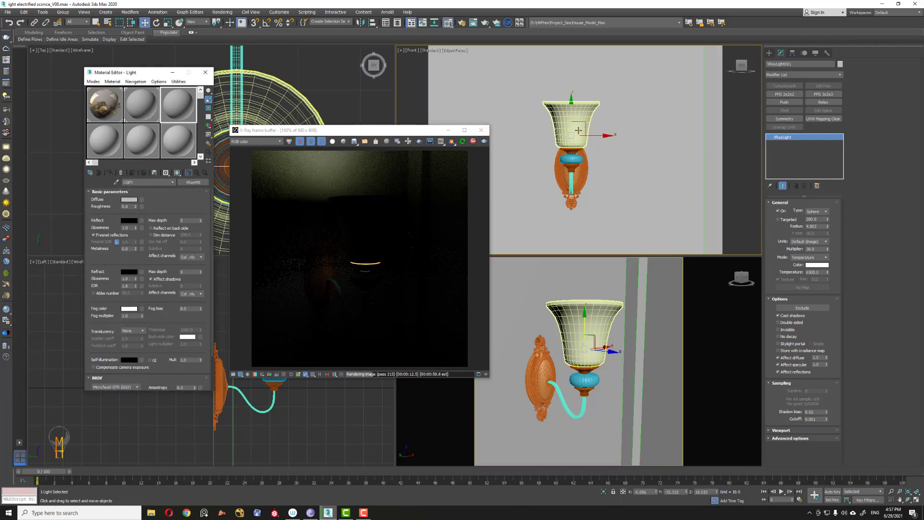
pyautogui.click(586, 113)
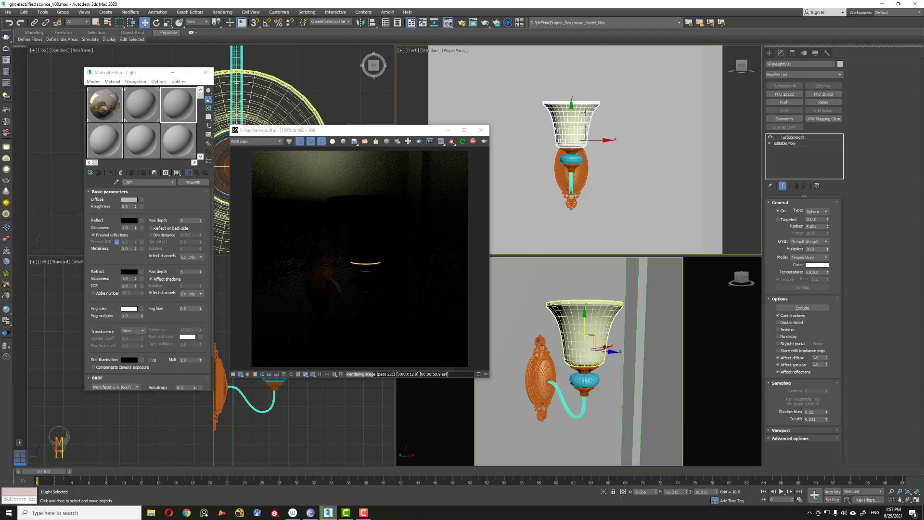
pyautogui.click(111, 174)
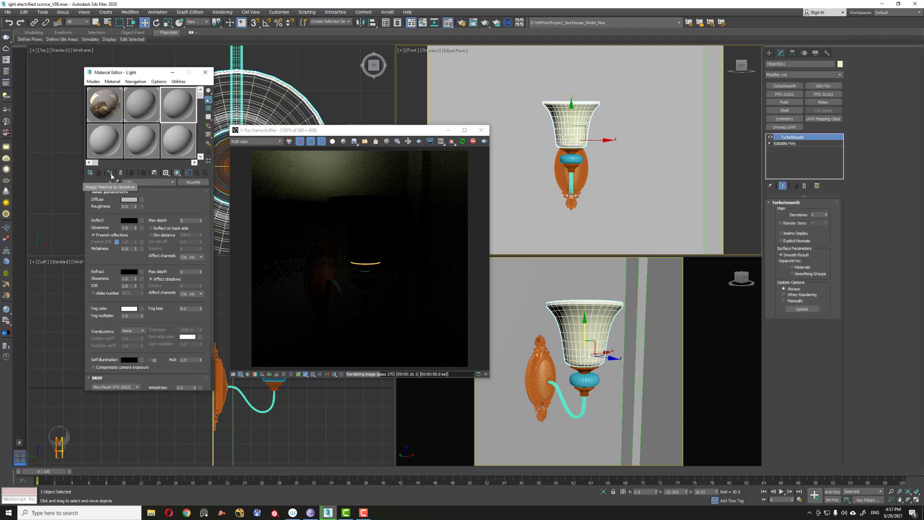
pyautogui.click(142, 199)
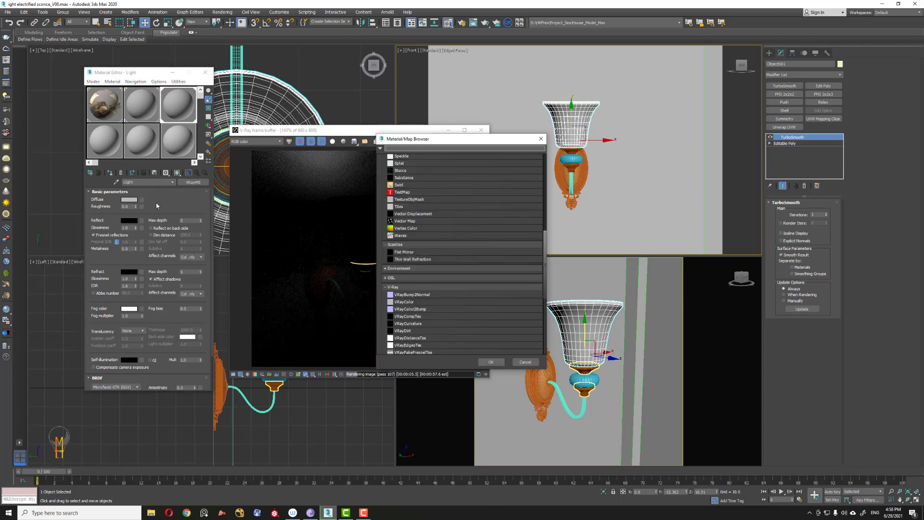
pyautogui.scroll(-5, 542, 285)
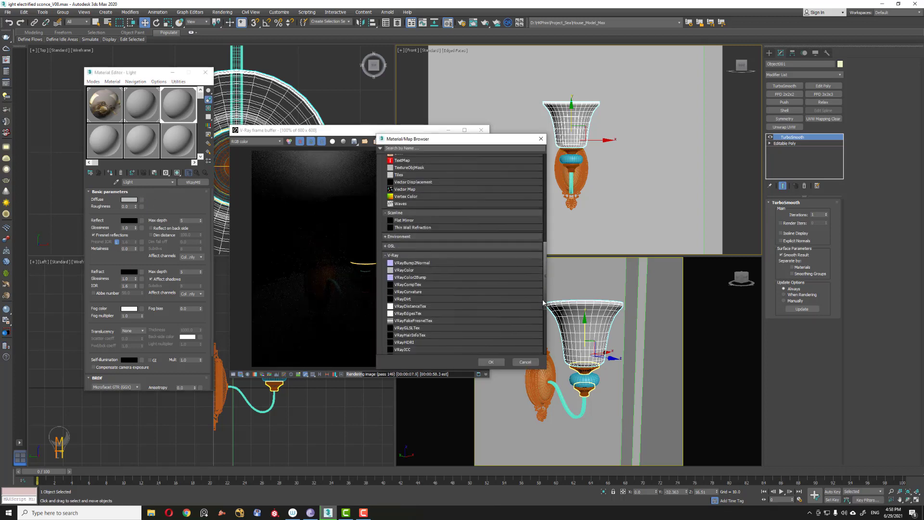
pyautogui.scroll(-5, 542, 317)
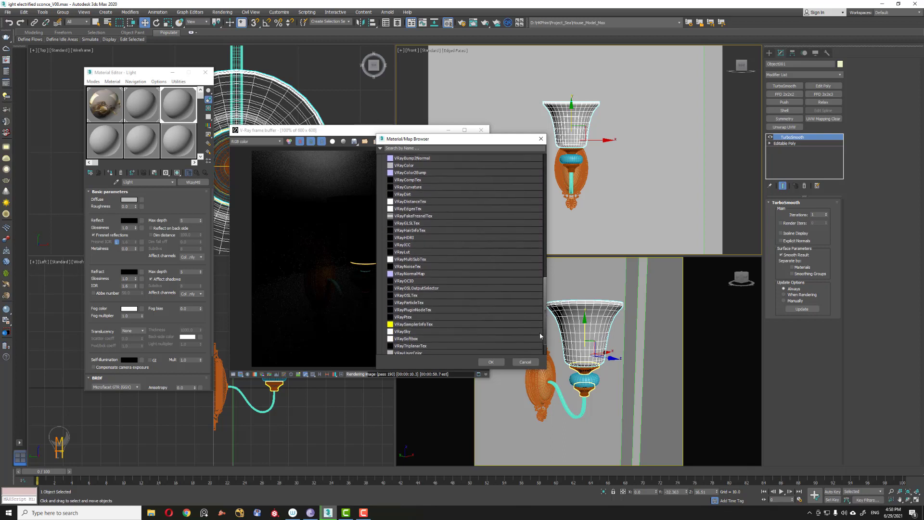
pyautogui.scroll(5, 541, 317)
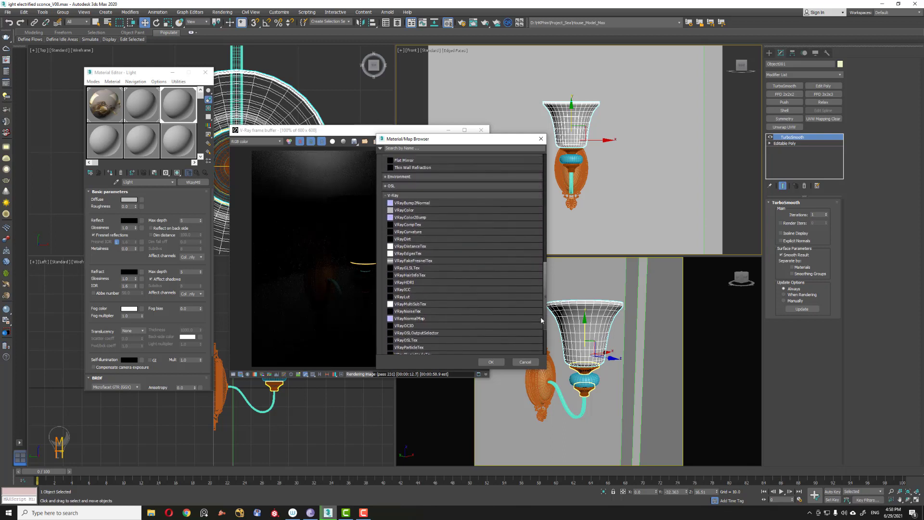
pyautogui.scroll(5, 542, 305)
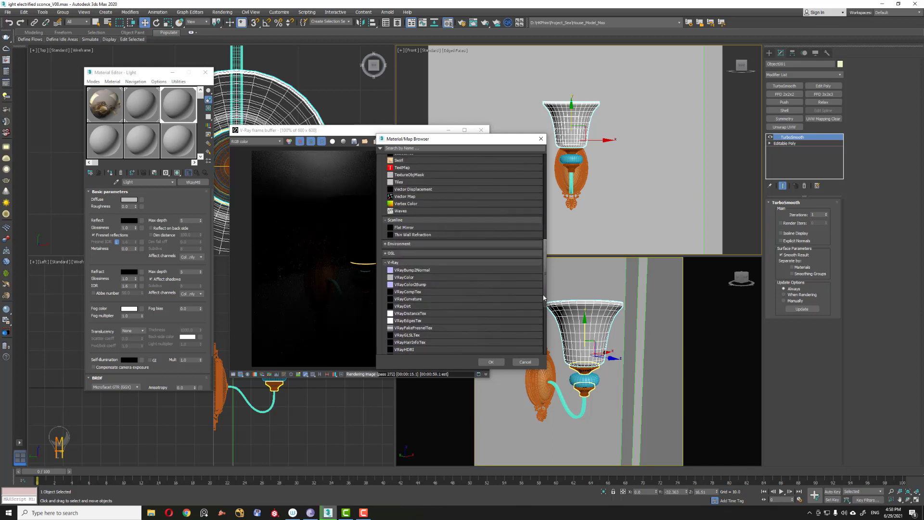
pyautogui.moveTo(543, 297); pyautogui.dragTo(542, 325)
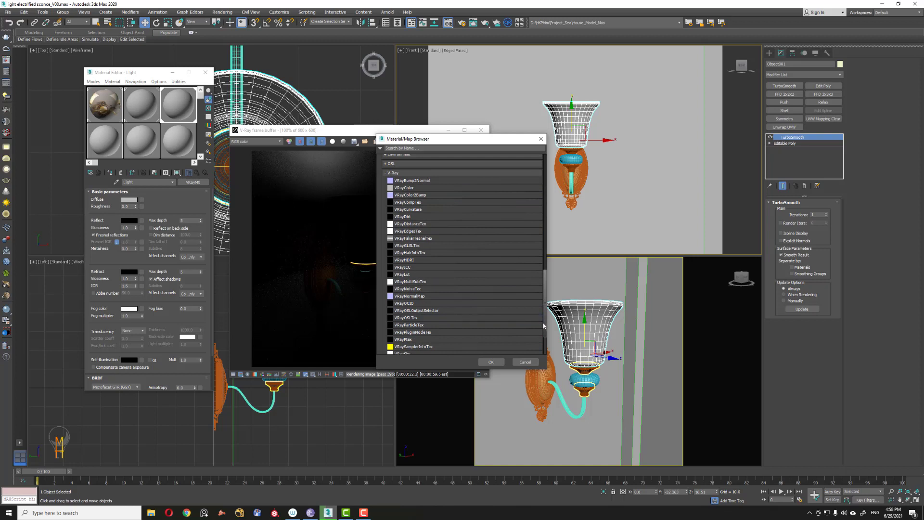
pyautogui.moveTo(544, 330); pyautogui.dragTo(540, 344)
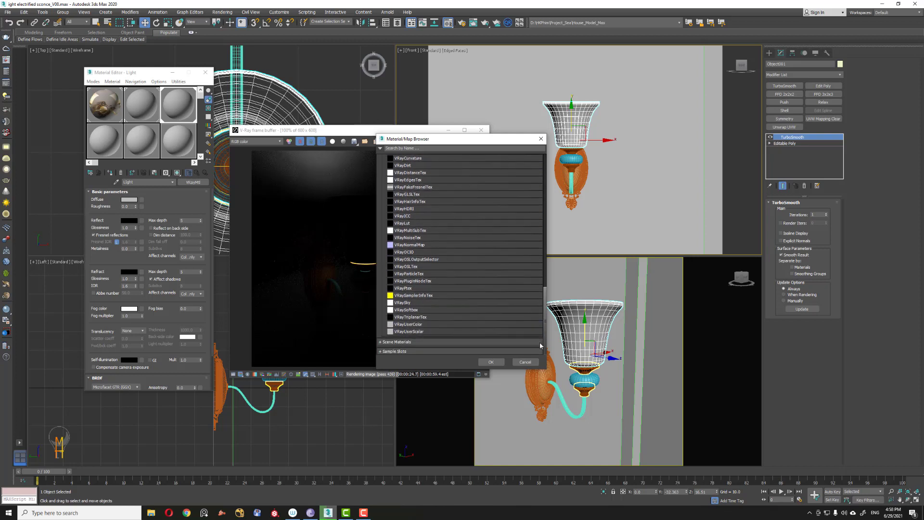
pyautogui.click(501, 341)
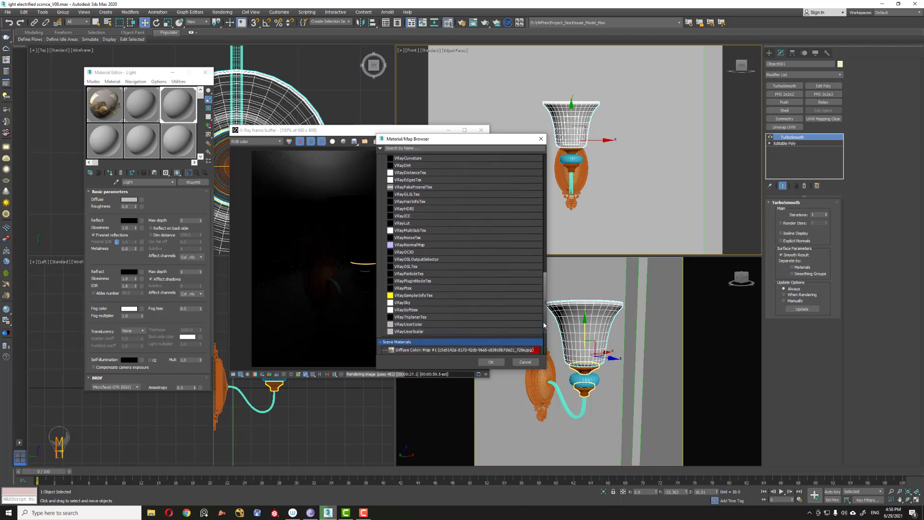
pyautogui.scroll(-2, 539, 333)
pyautogui.moveTo(539, 334); pyautogui.dragTo(541, 304)
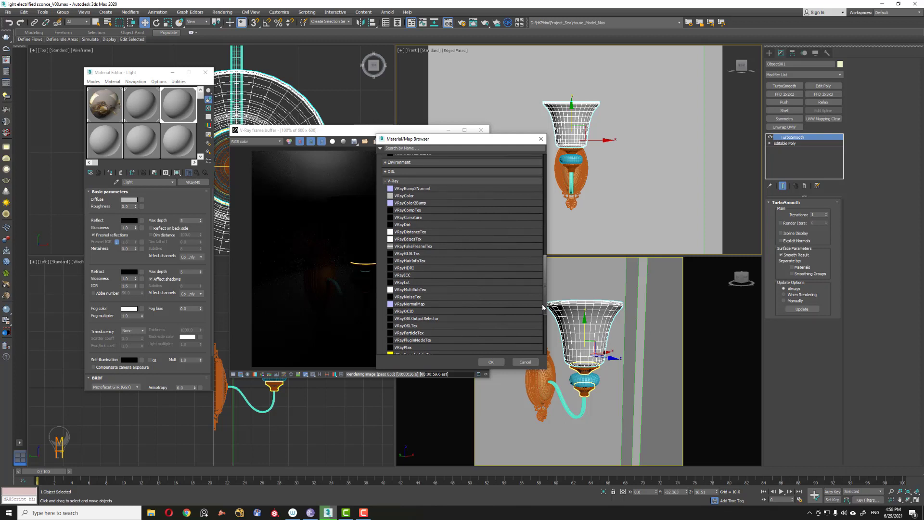
pyautogui.moveTo(542, 306); pyautogui.dragTo(539, 308)
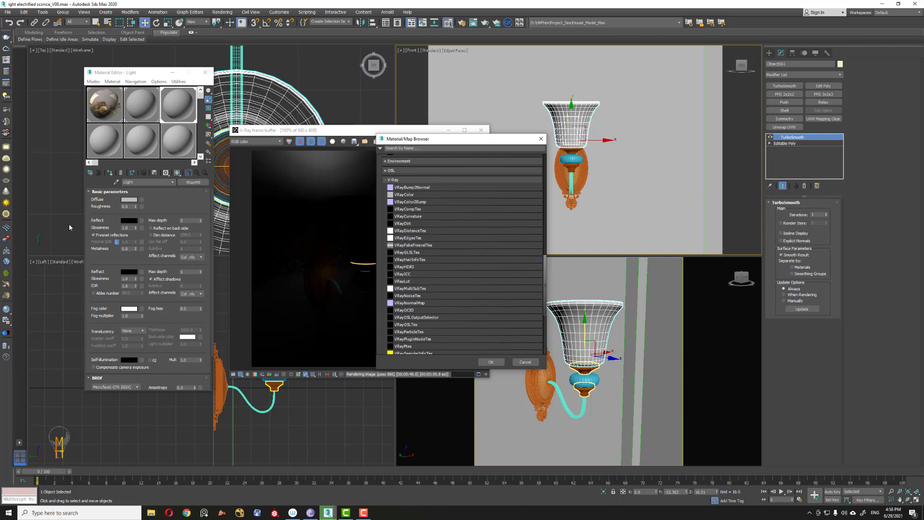
pyautogui.click(525, 362)
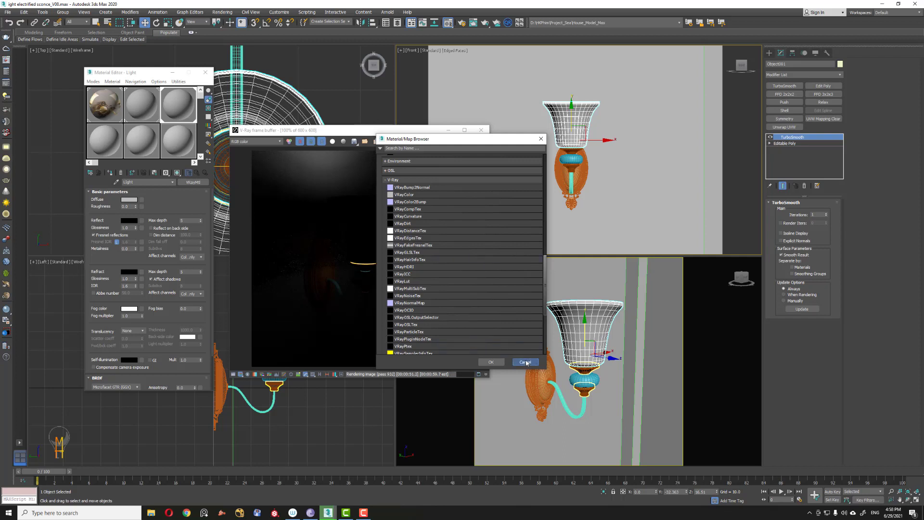
# Step: Convert the Light material to a VRay2SidedMtl, keeping the old material as a sub-material
pyautogui.click(194, 183)
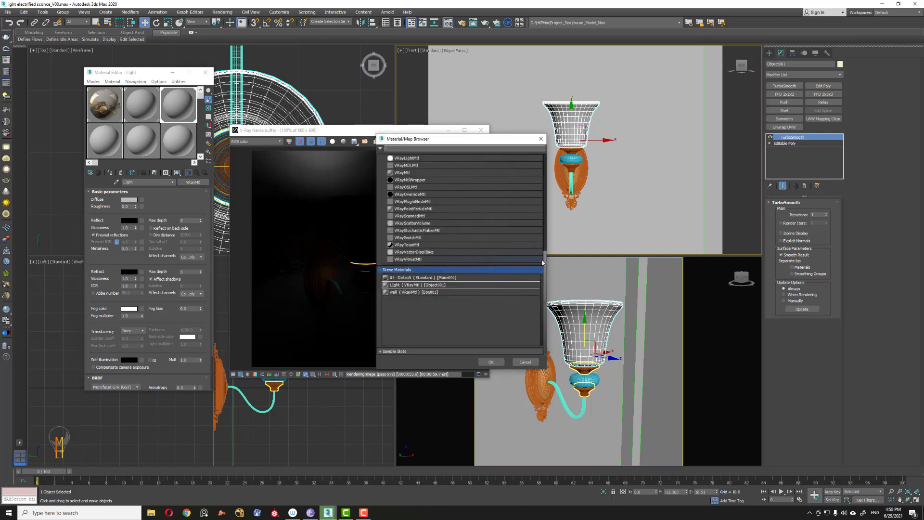
pyautogui.scroll(4, 546, 250)
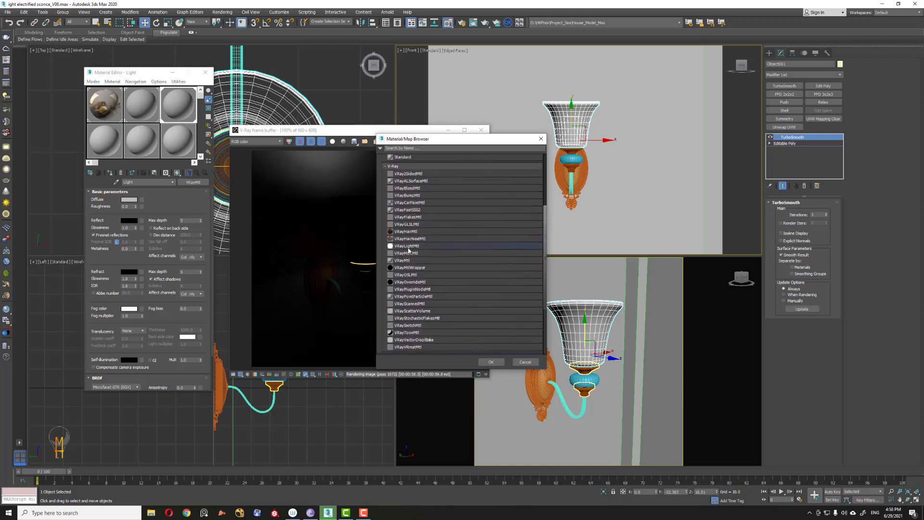
pyautogui.click(406, 174)
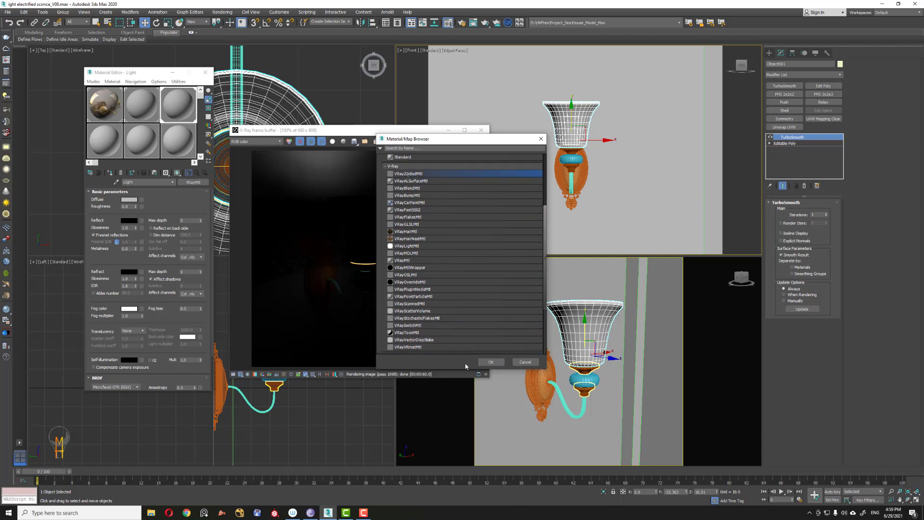
pyautogui.click(491, 362)
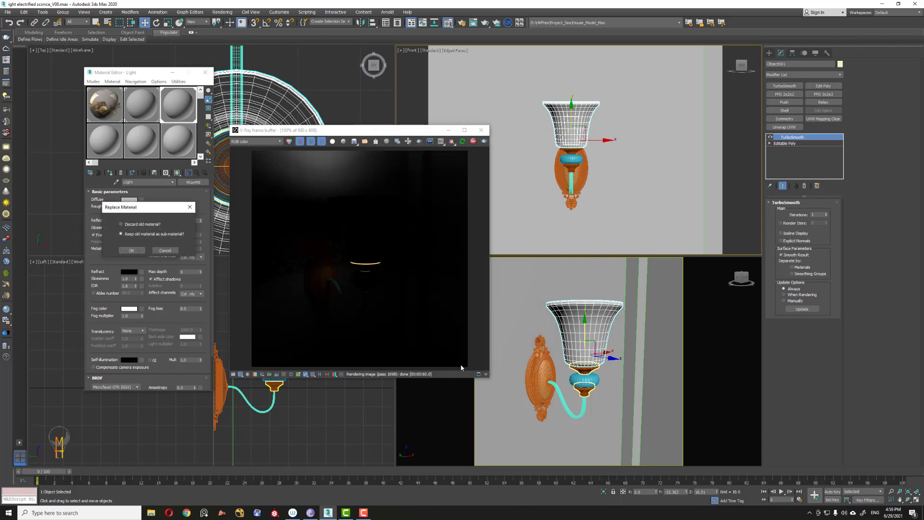
pyautogui.click(131, 250)
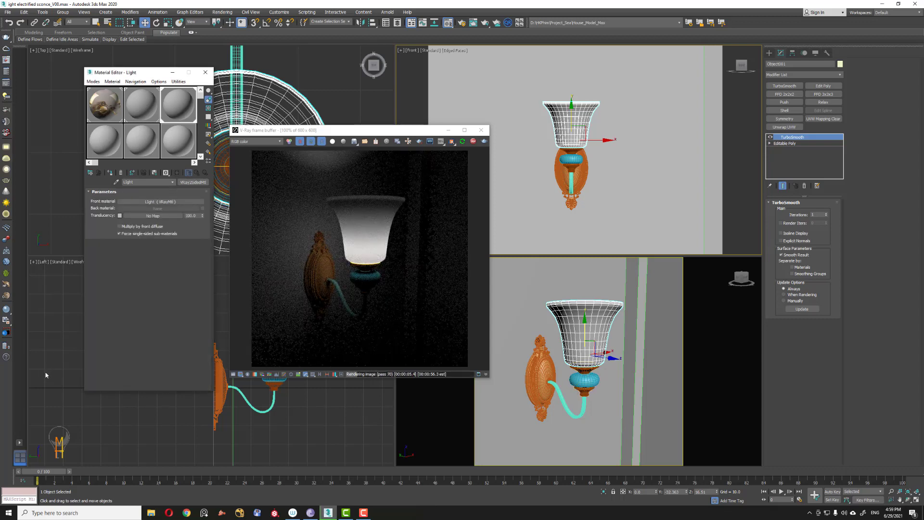
# Step: Select the sphere light and set its colour temperature to 3000
pyautogui.moveTo(135, 73); pyautogui.dragTo(65, 73)
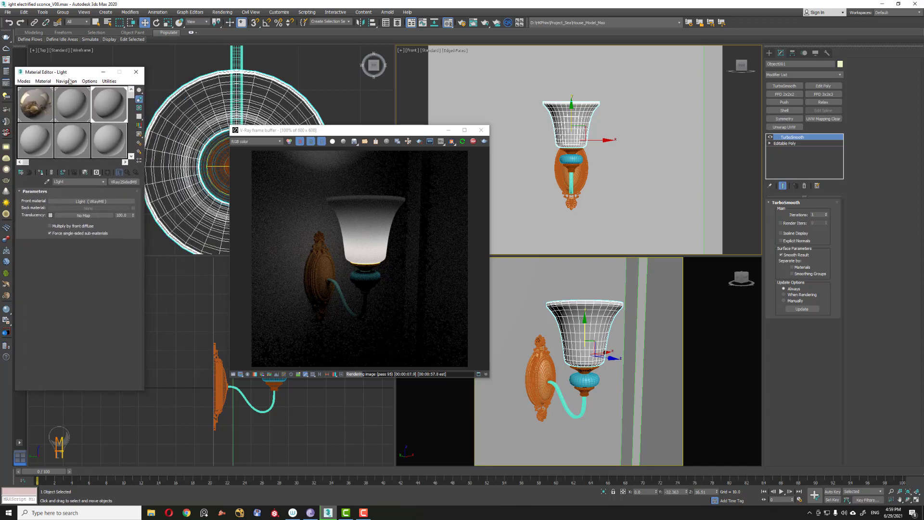
pyautogui.moveTo(206, 391); pyautogui.dragTo(141, 431, button='middle')
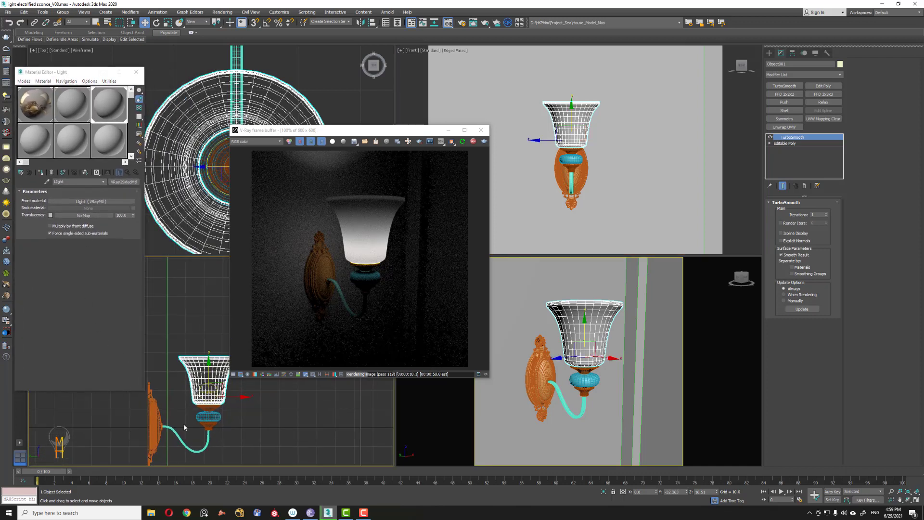
pyautogui.hotkey('alt', 'z')
pyautogui.moveTo(198, 409); pyautogui.dragTo(209, 365)
pyautogui.press('w')
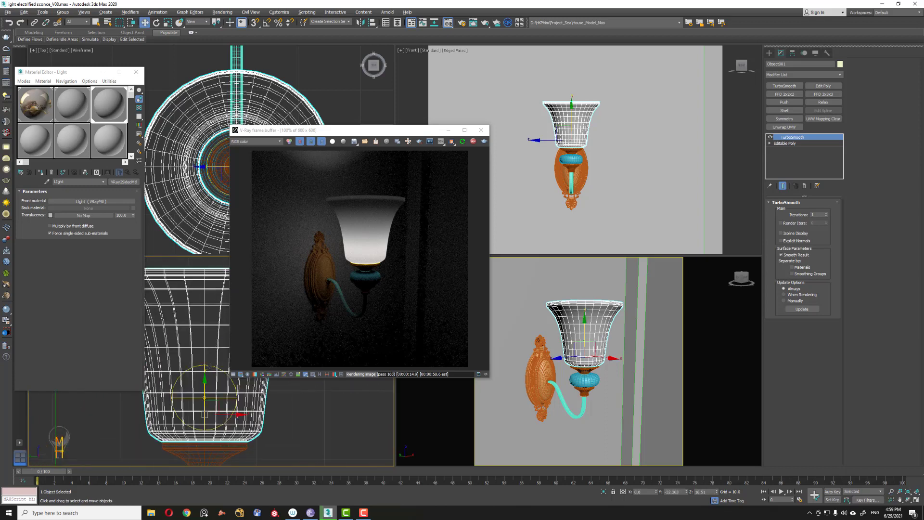
pyautogui.click(207, 394)
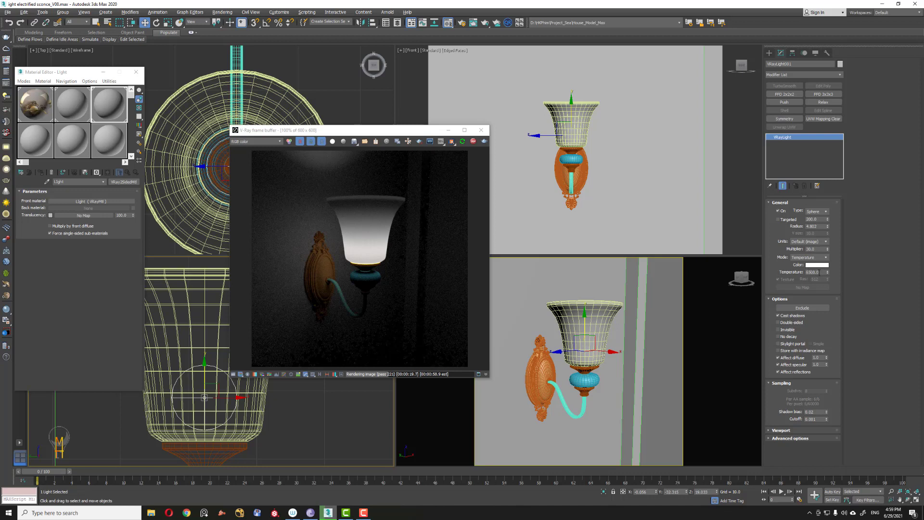
pyautogui.doubleClick(820, 272)
pyautogui.write('3000')
pyautogui.press('Return')
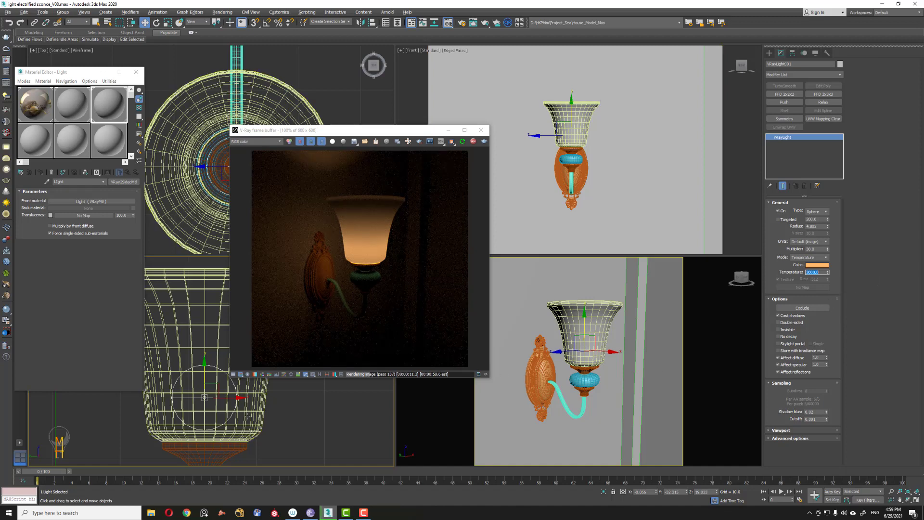
pyautogui.moveTo(250, 412); pyautogui.dragTo(246, 365, button='middle')
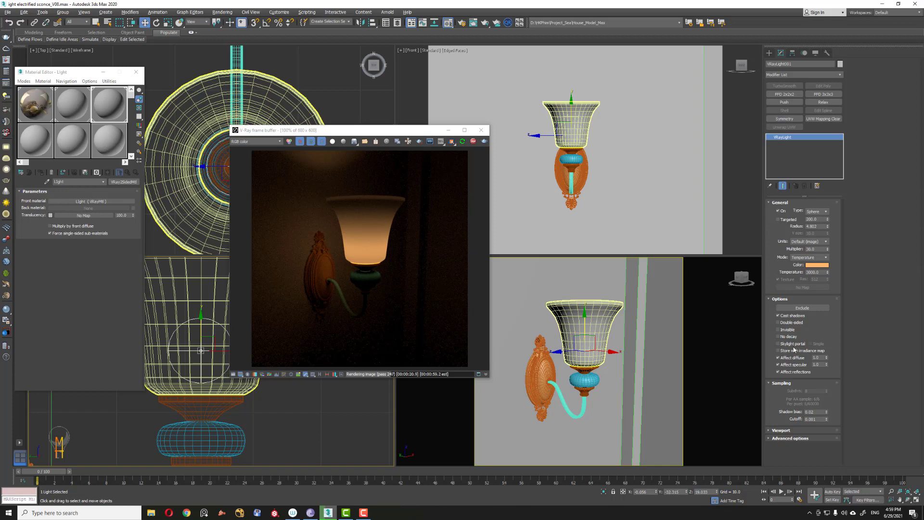
pyautogui.doubleClick(816, 357)
pyautogui.press('Return')
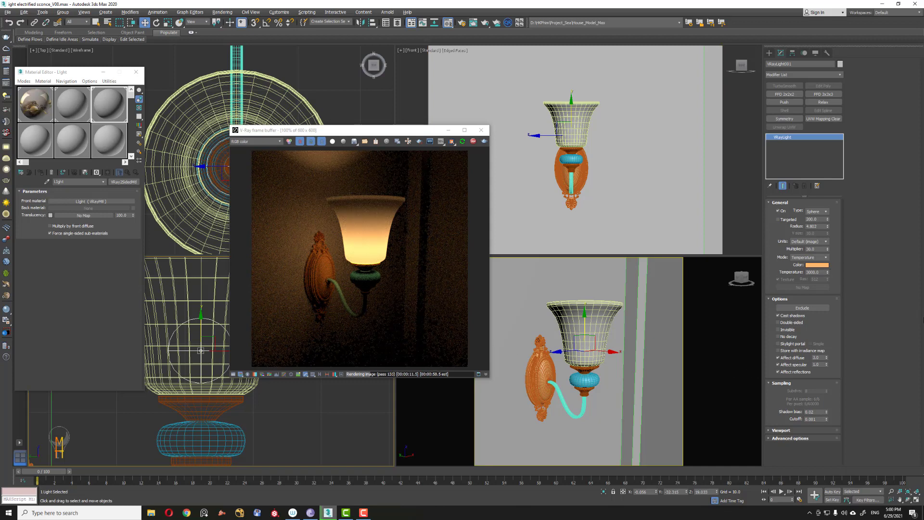
# Step: Select the sconce's back plate and name an unused material slot Copper
pyautogui.click(540, 371)
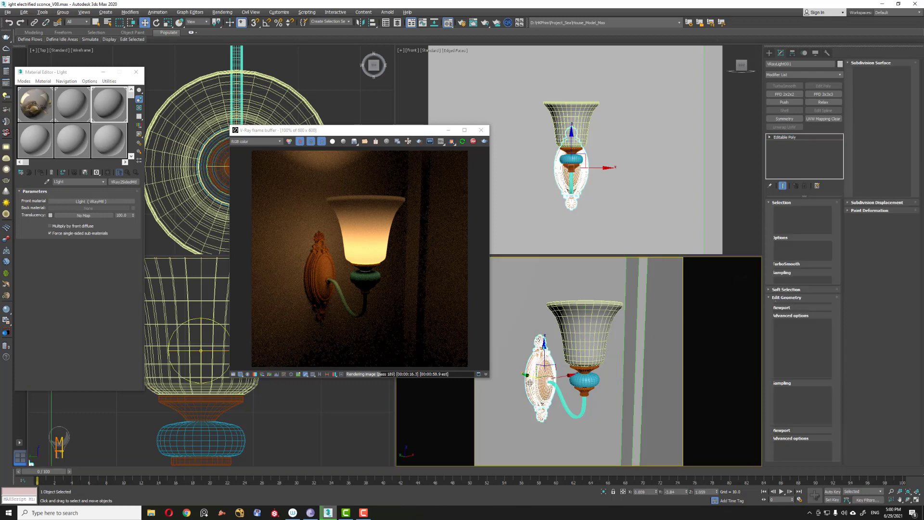
pyautogui.click(51, 147)
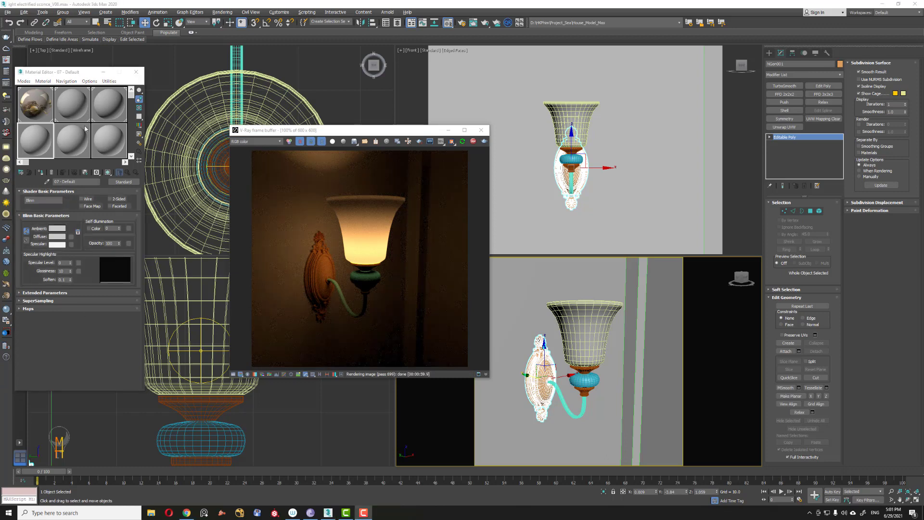
pyautogui.click(46, 135)
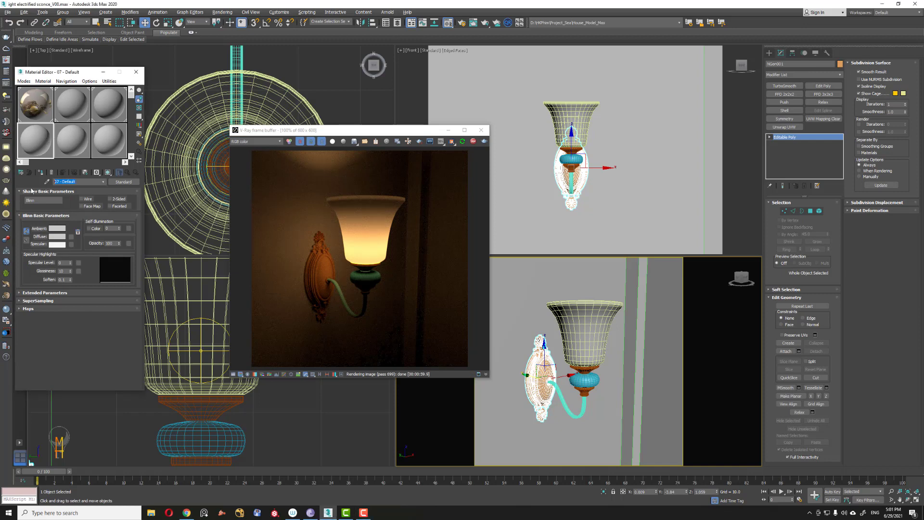
pyautogui.write('Copper')
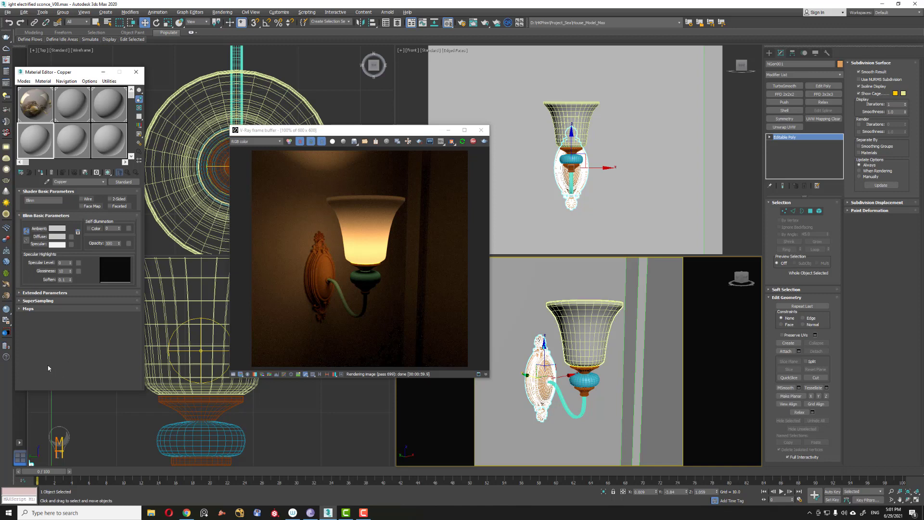
# Step: Change the Copper material's type from Standard to VRayMtl
pyautogui.moveTo(391, 130); pyautogui.dragTo(494, 106)
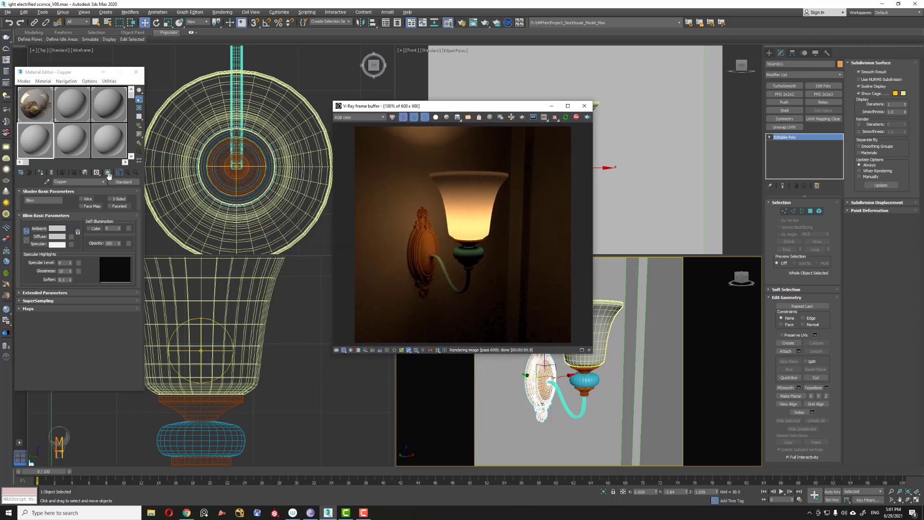
pyautogui.click(123, 182)
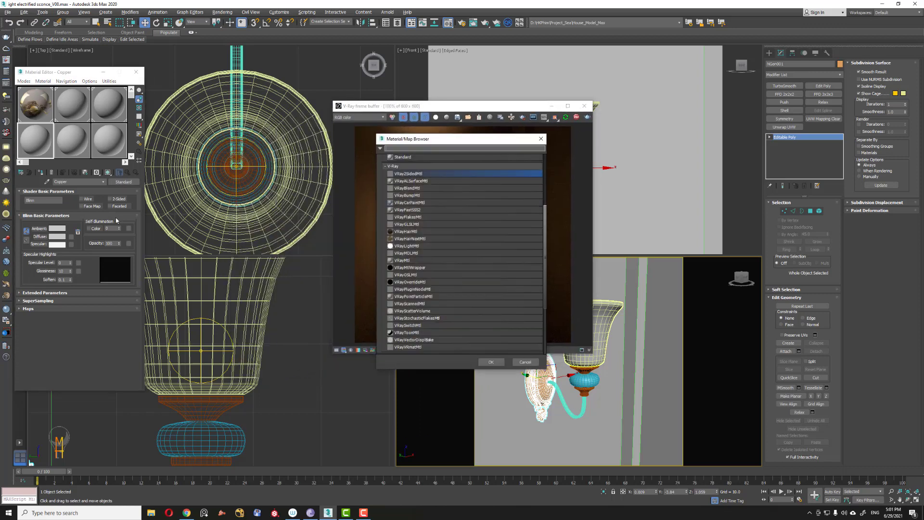
pyautogui.click(404, 260)
pyautogui.click(490, 362)
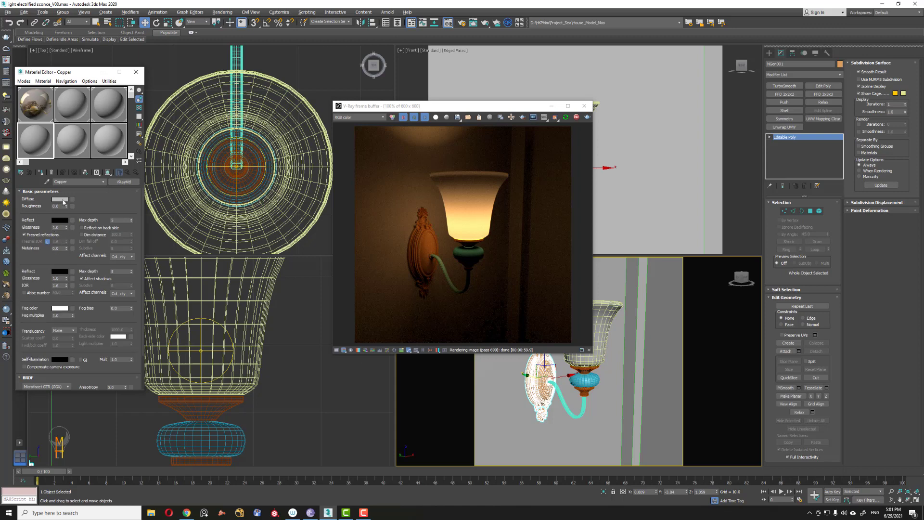
# Step: Set the Copper material's diffuse colour to black and its reflection colour to white
pyautogui.click(62, 200)
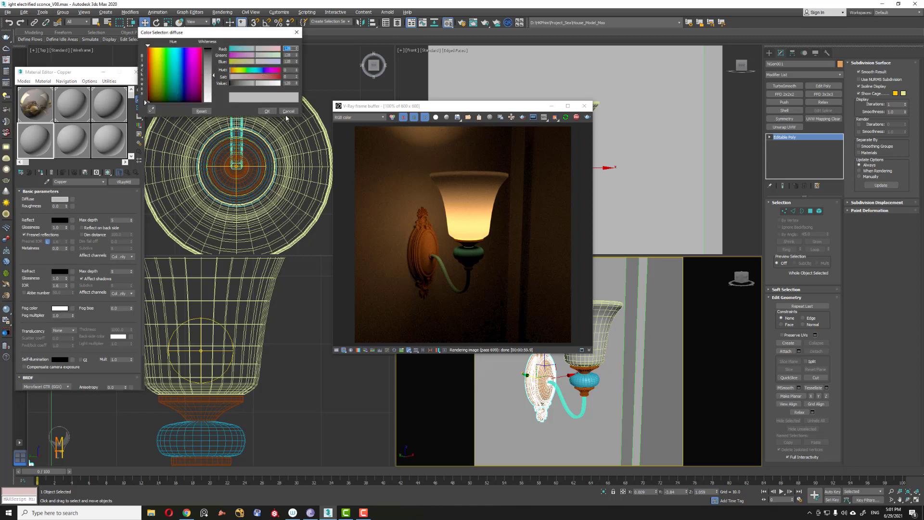
pyautogui.moveTo(214, 76); pyautogui.dragTo(230, 27)
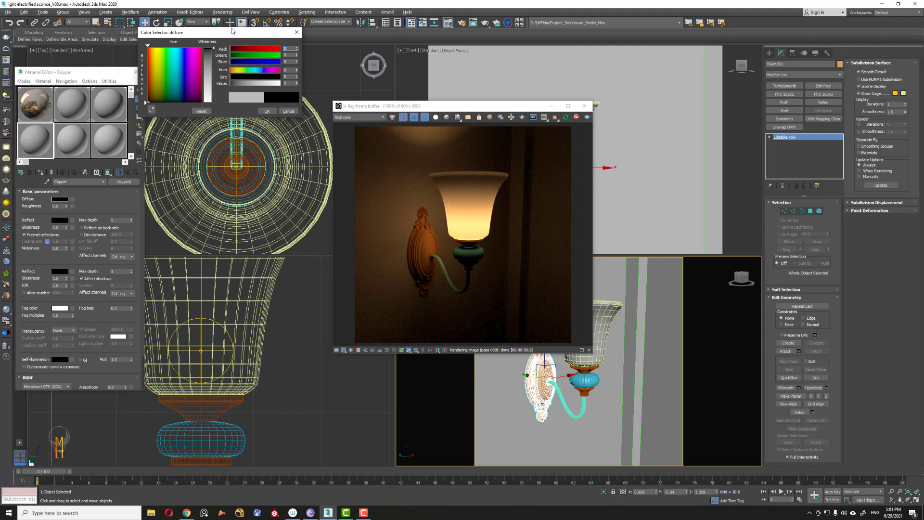
pyautogui.click(268, 110)
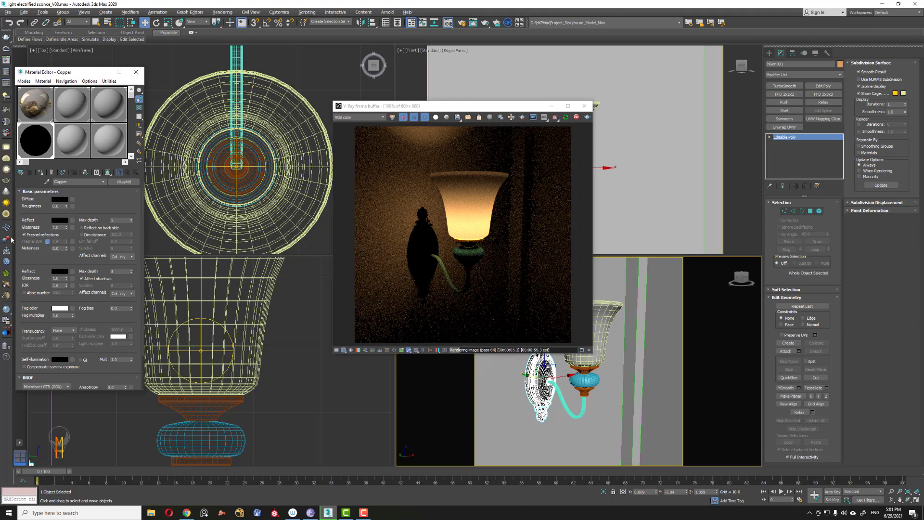
pyautogui.click(60, 220)
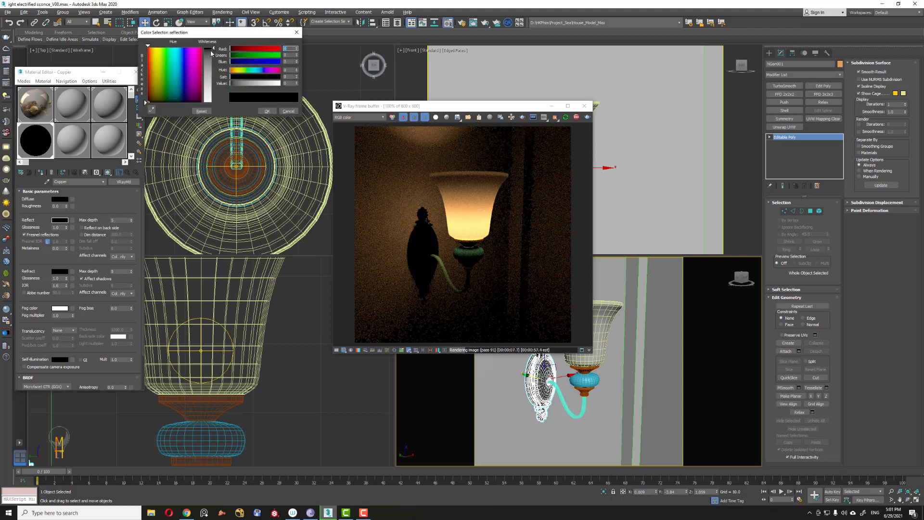
pyautogui.moveTo(211, 51); pyautogui.dragTo(210, 106)
pyautogui.click(267, 111)
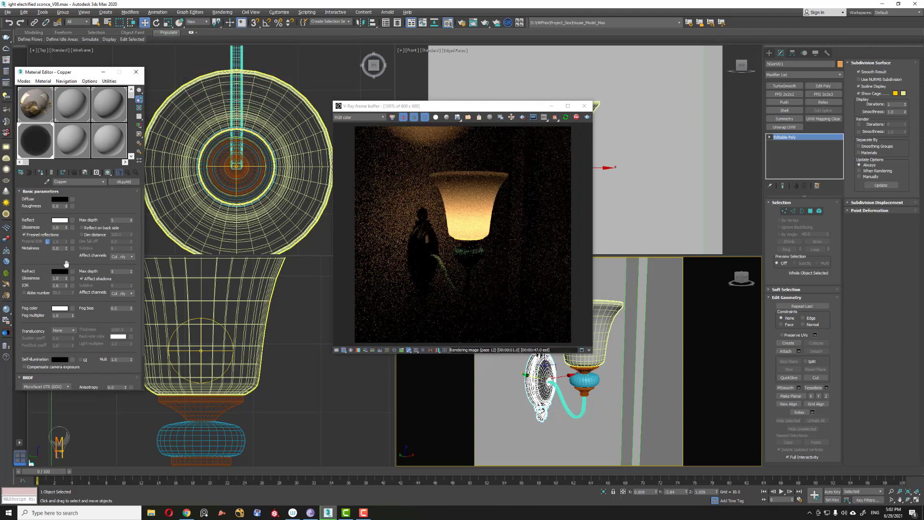
# Step: Lower the Copper material's reflection glossiness and set its Fresnel IOR to 30
pyautogui.click(59, 227)
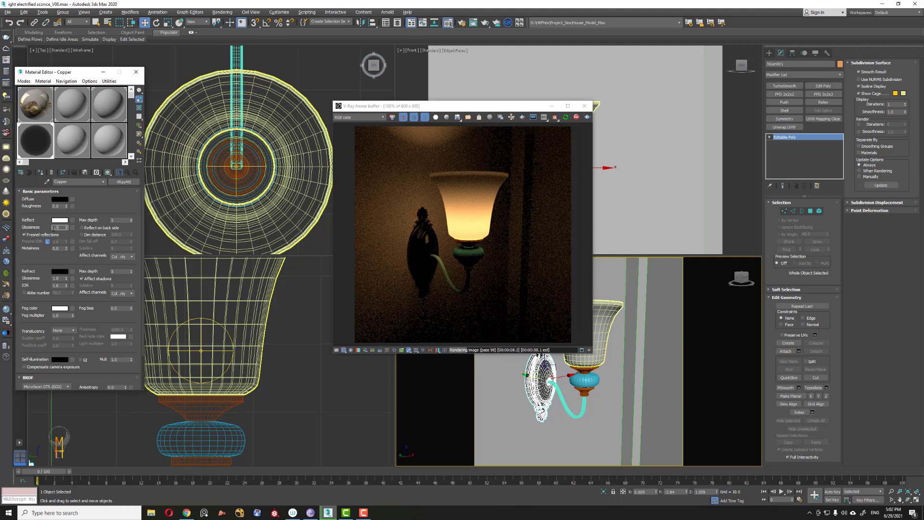
pyautogui.press('Return')
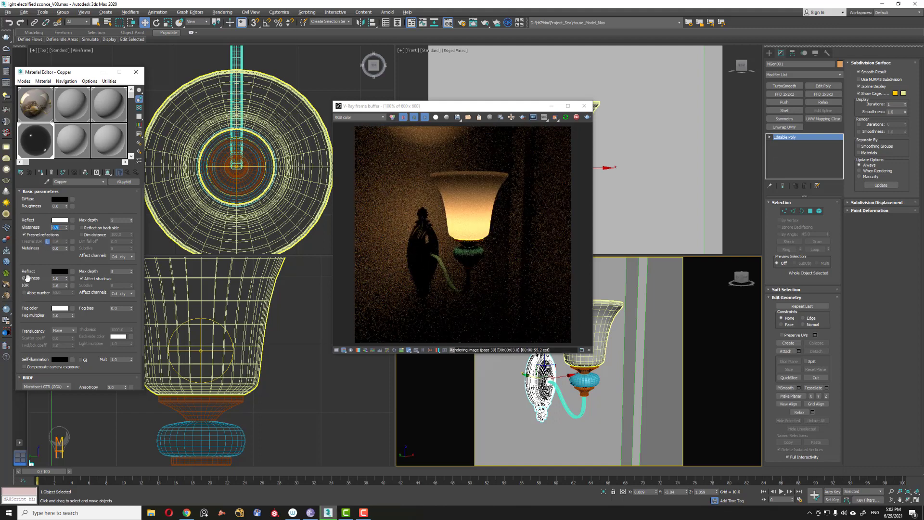
pyautogui.click(48, 241)
pyautogui.click(72, 242)
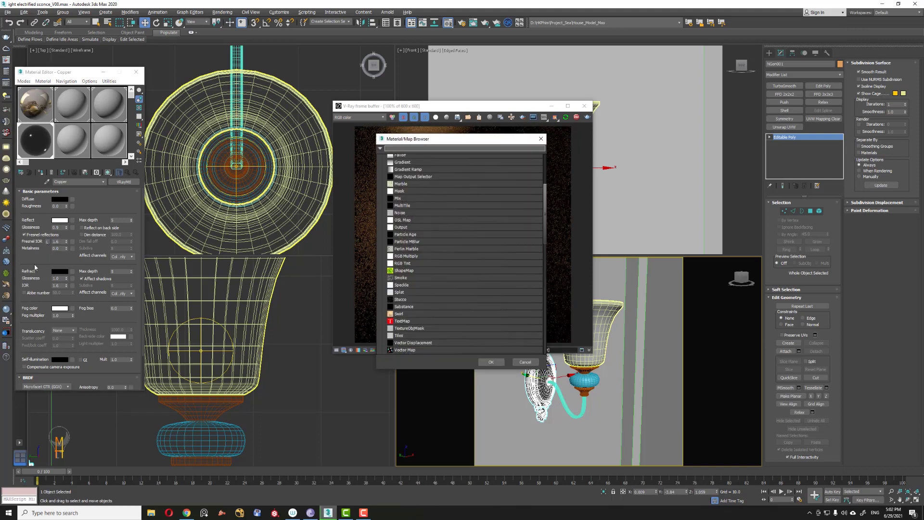
pyautogui.click(527, 361)
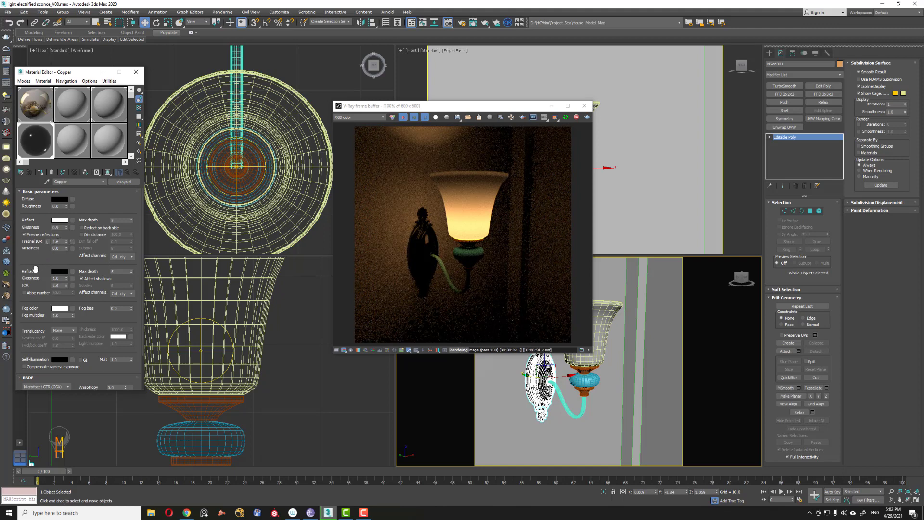
pyautogui.doubleClick(59, 241)
pyautogui.write('30')
pyautogui.press('Return')
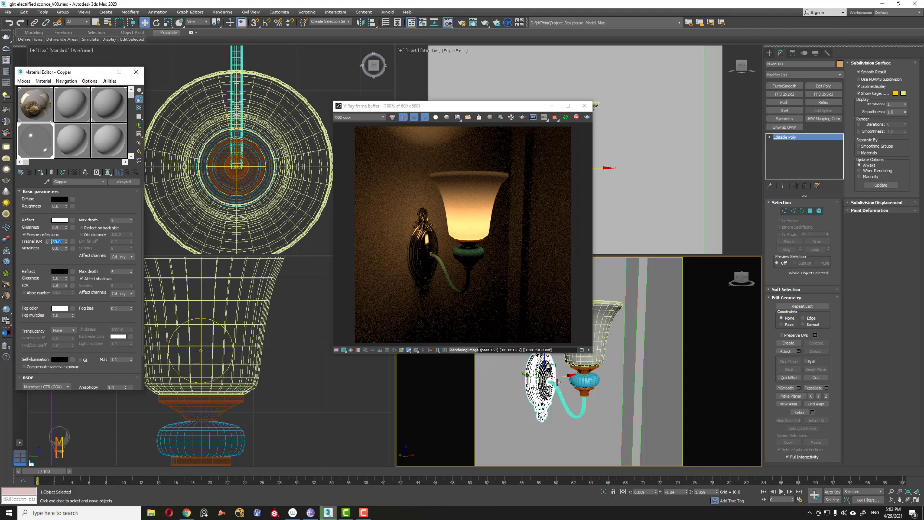
# Step: Assign the Copper material to the sconce's curved arm and to the small fitting near the shade
pyautogui.click(560, 410)
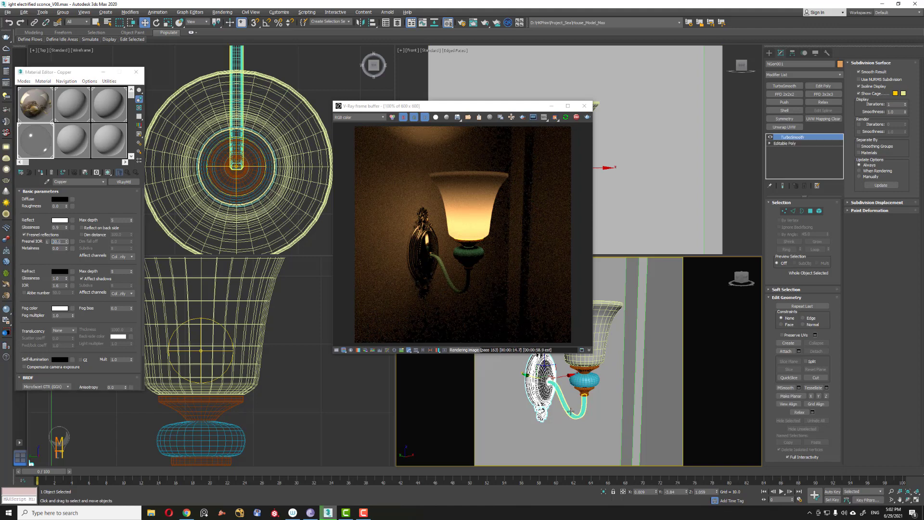
pyautogui.click(41, 172)
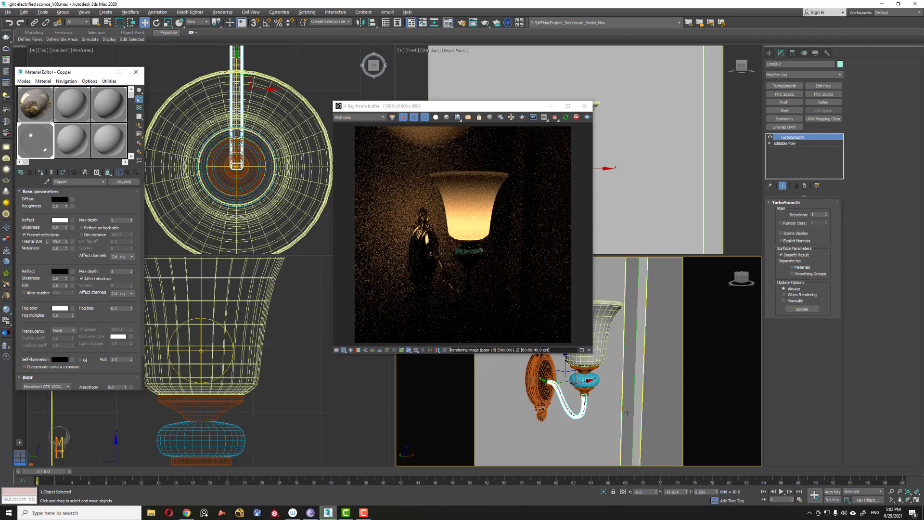
pyautogui.click(566, 359)
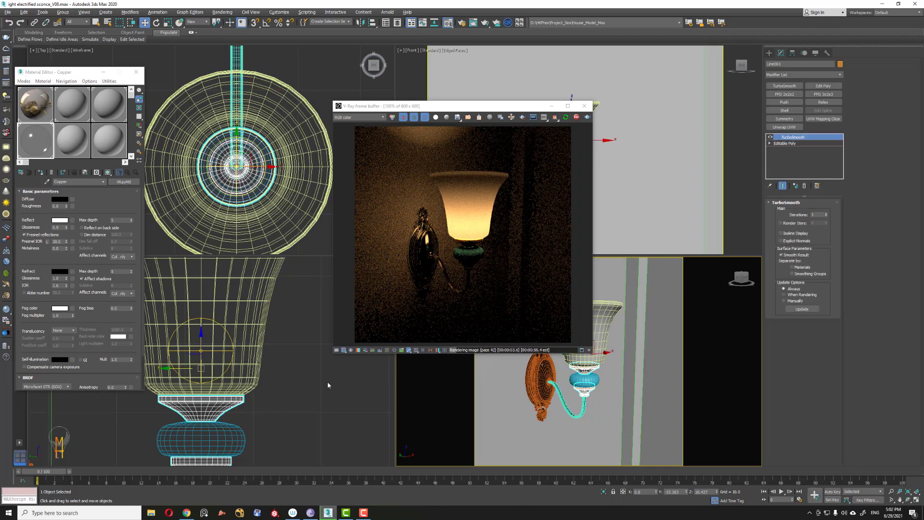
pyautogui.click(41, 171)
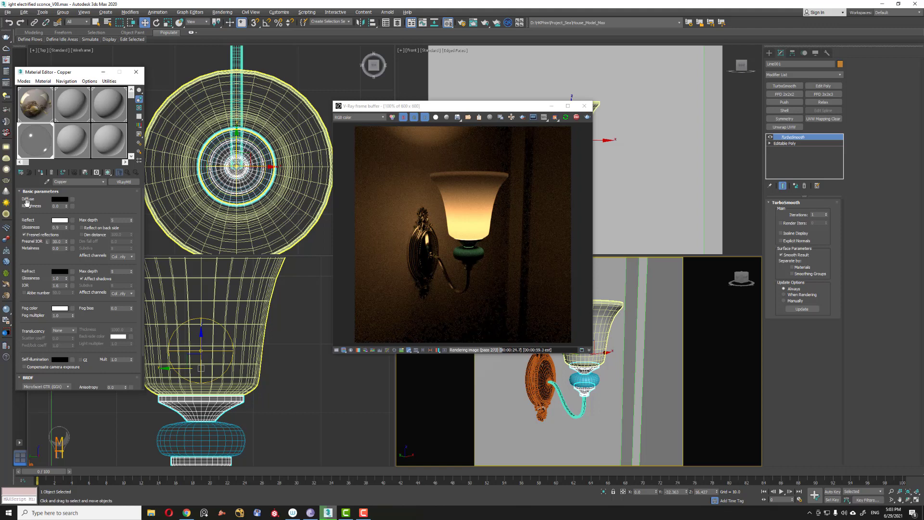
# Step: Assign a fresh material slot to the collar piece under the shade and convert it to VRayMtl
pyautogui.click(79, 146)
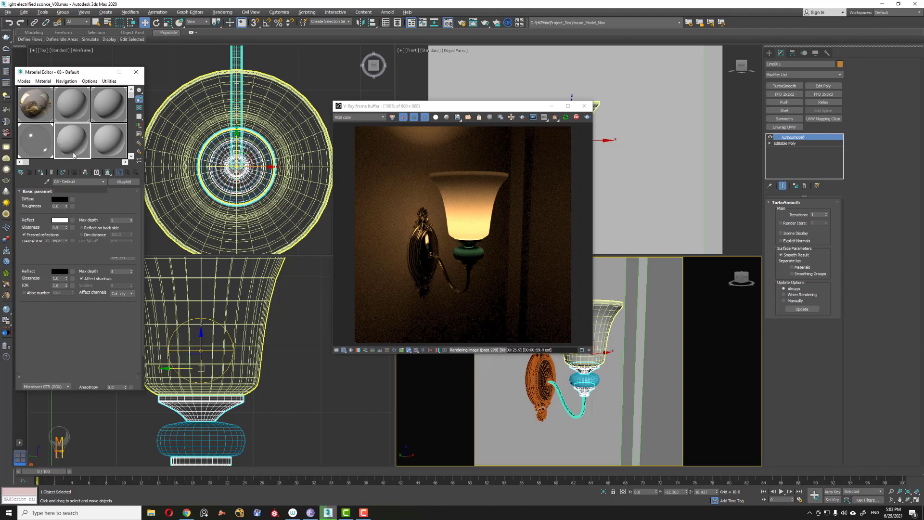
pyautogui.click(589, 379)
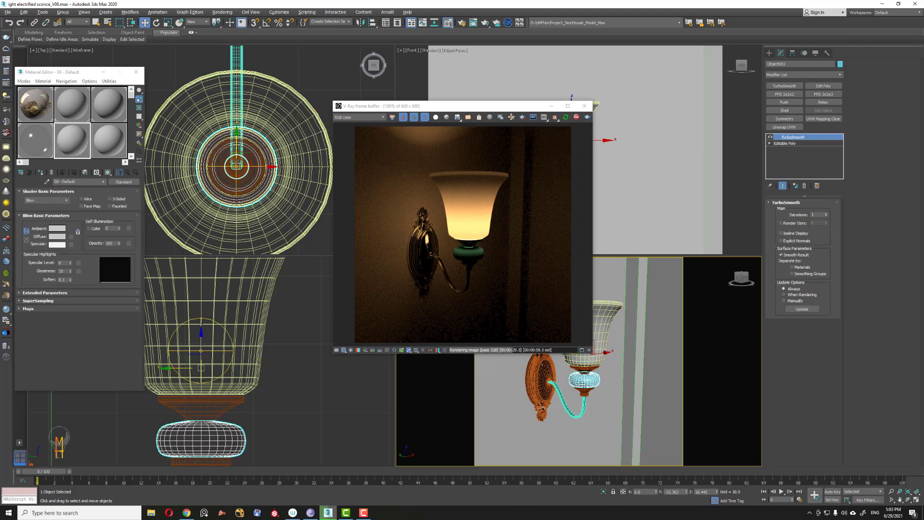
pyautogui.click(41, 172)
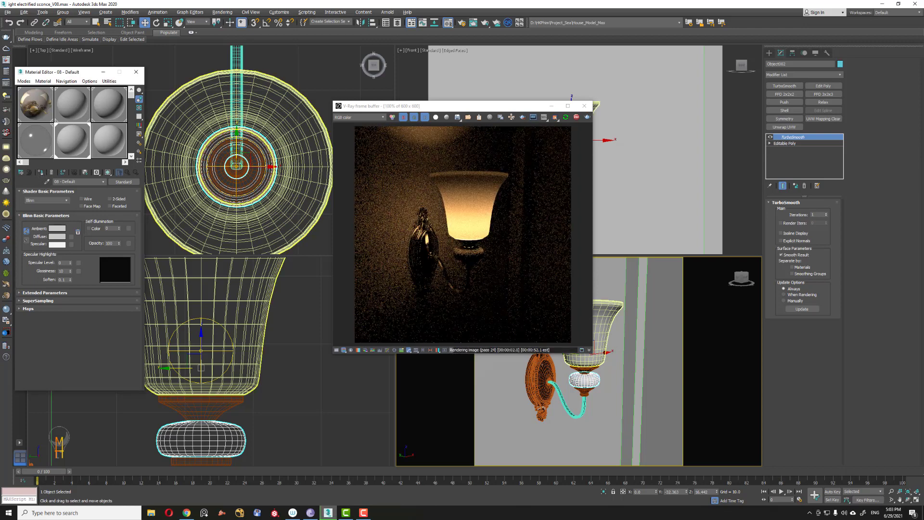
pyautogui.click(129, 184)
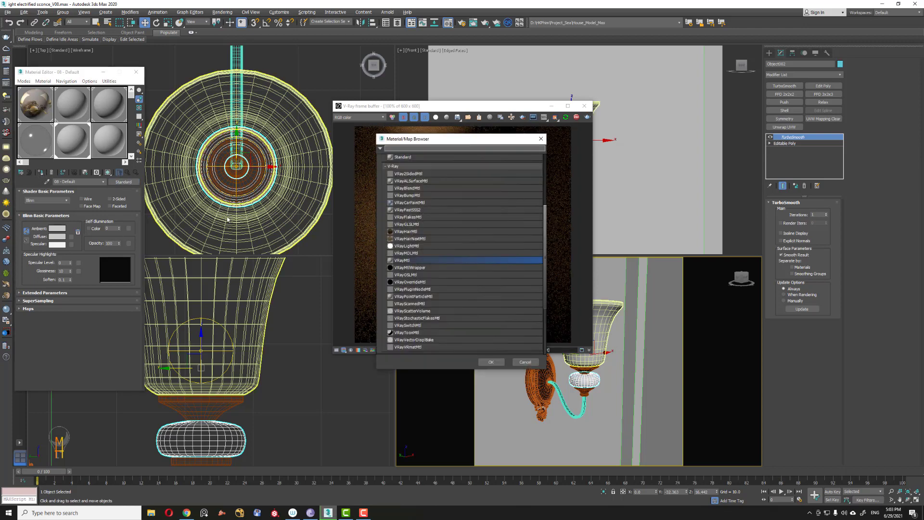
pyautogui.click(490, 363)
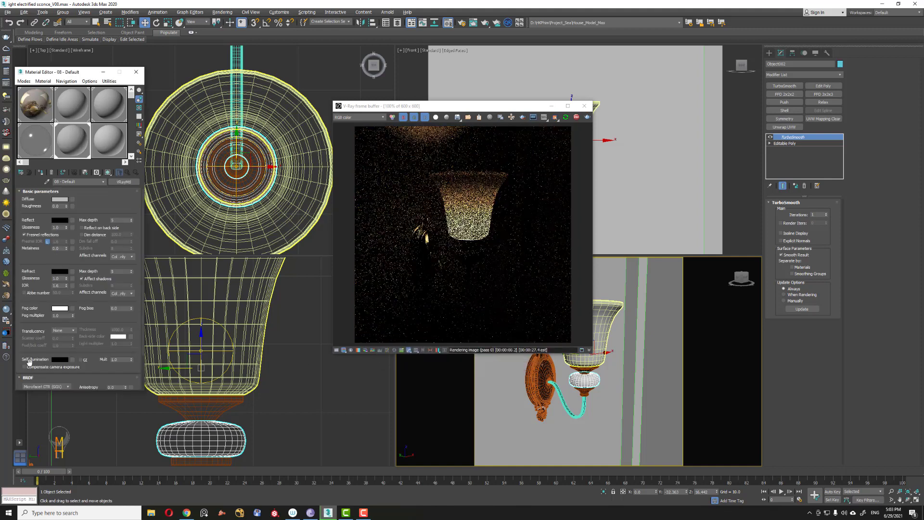
# Step: Set the collar material's diffuse colour to black and its reflection colour to white
pyautogui.click(63, 198)
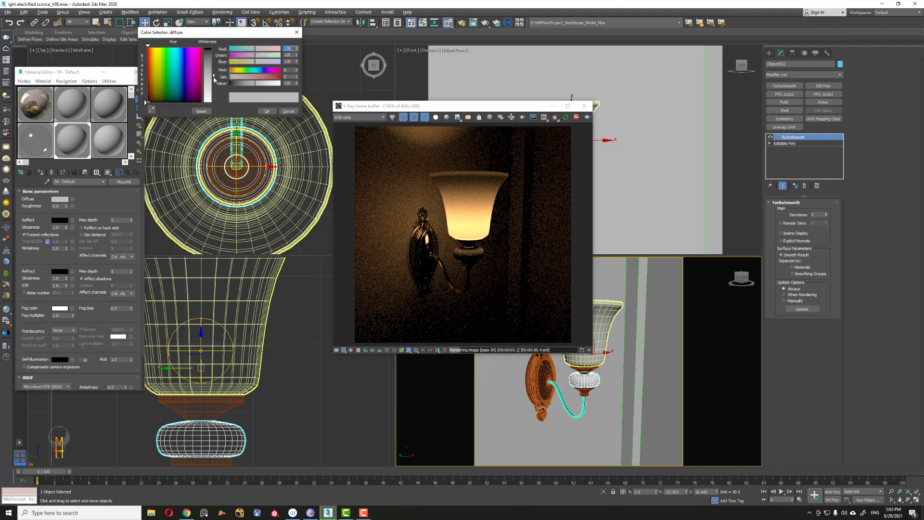
pyautogui.moveTo(213, 77); pyautogui.dragTo(227, 45)
pyautogui.click(267, 111)
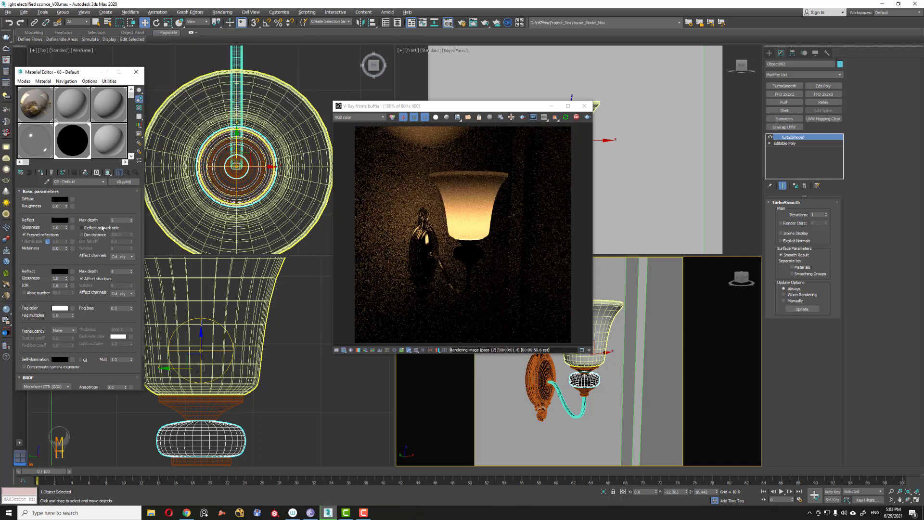
pyautogui.click(59, 220)
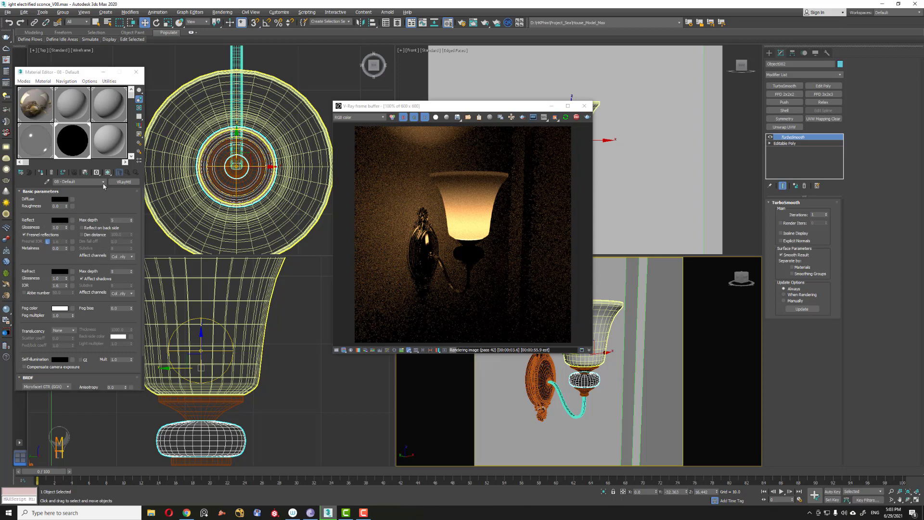
pyautogui.moveTo(206, 66); pyautogui.dragTo(207, 101)
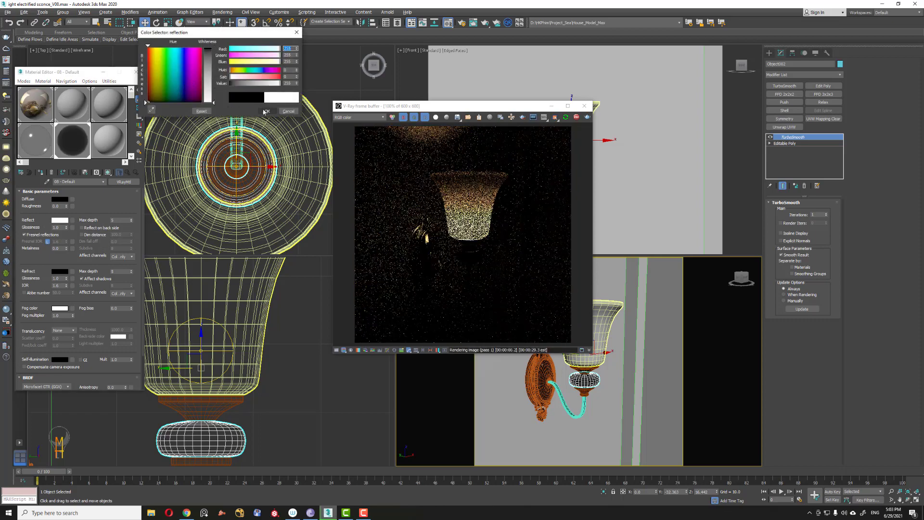
pyautogui.click(267, 111)
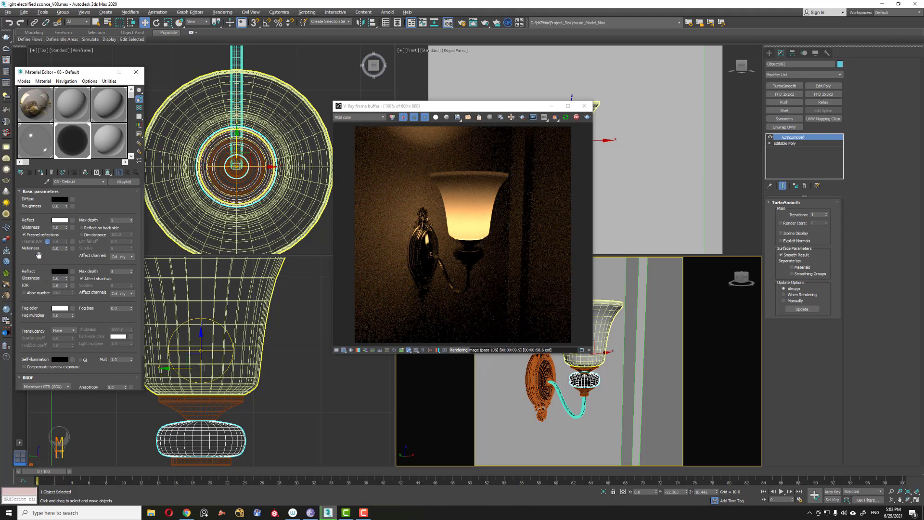
# Step: Set the collar material's refraction colour to a mid grey
pyautogui.click(61, 271)
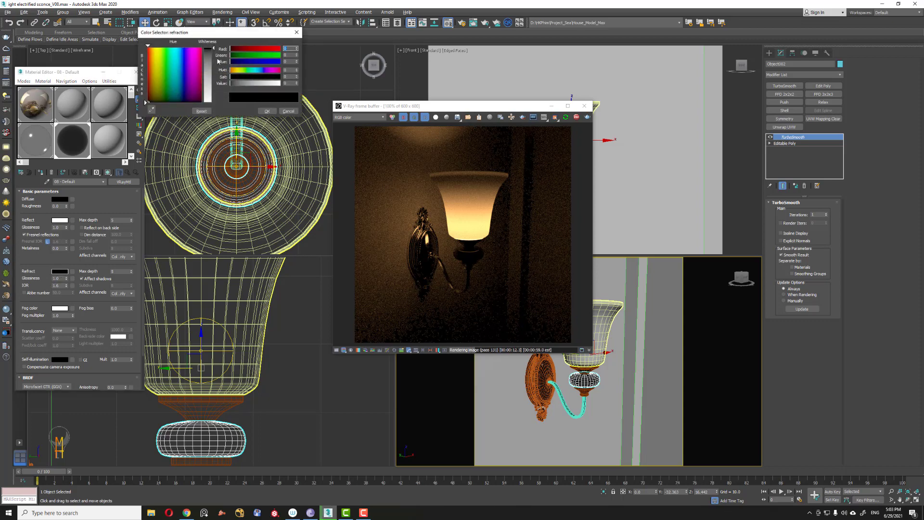
pyautogui.moveTo(214, 51); pyautogui.dragTo(214, 73)
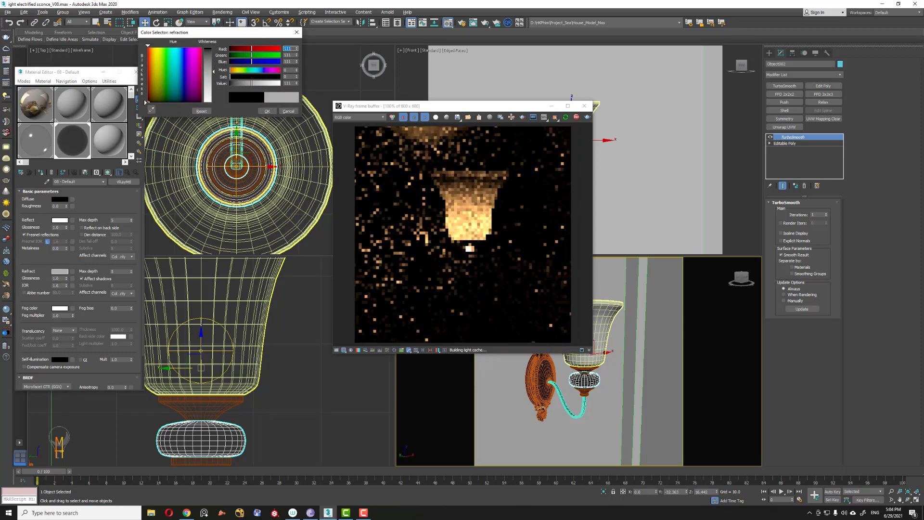
pyautogui.click(267, 112)
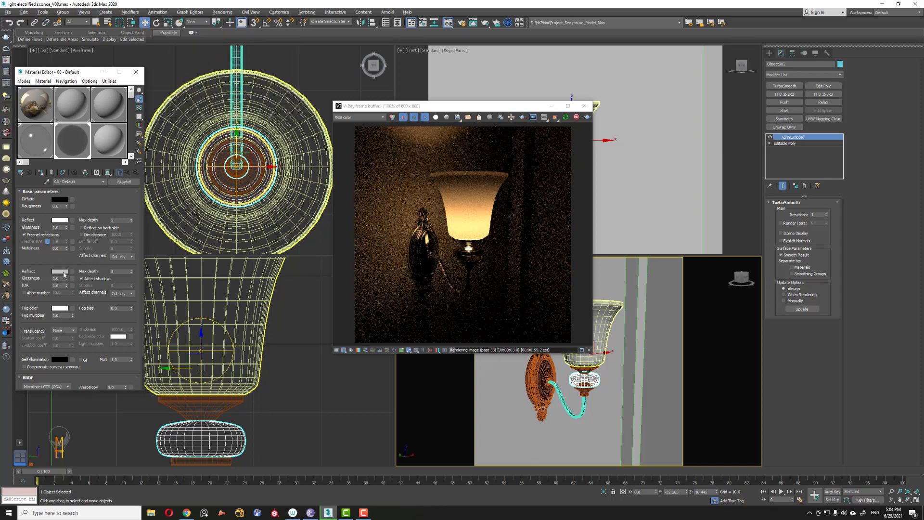
# Step: Tint the collar material's reflection colour a light cyan
pyautogui.click(60, 220)
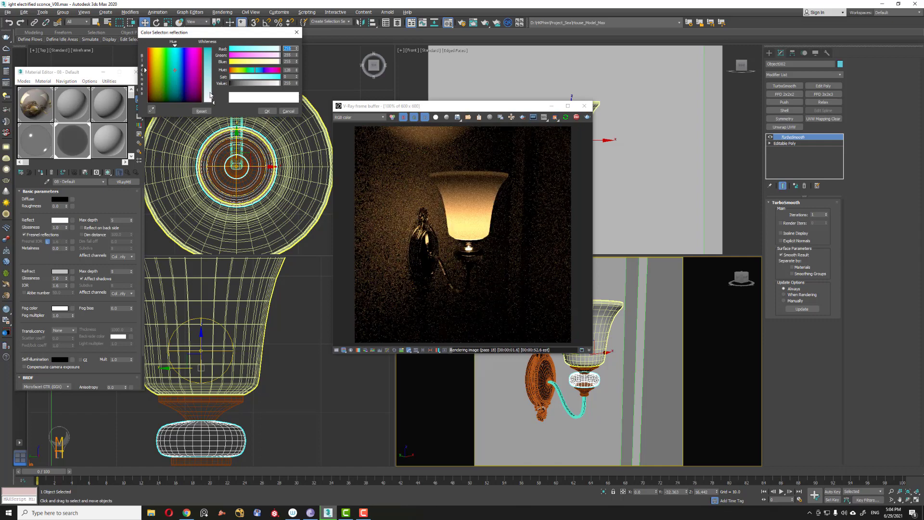
pyautogui.click(211, 73)
pyautogui.moveTo(210, 74); pyautogui.dragTo(210, 61)
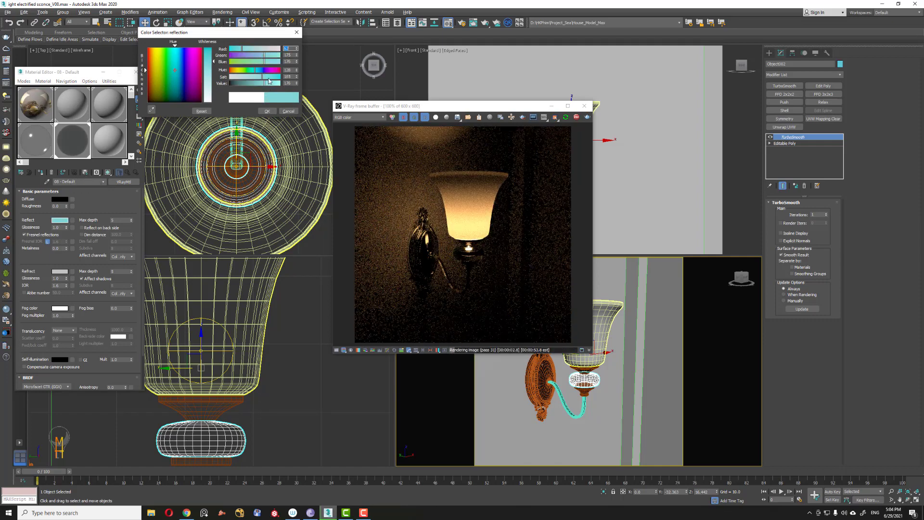
pyautogui.moveTo(263, 76); pyautogui.dragTo(277, 81)
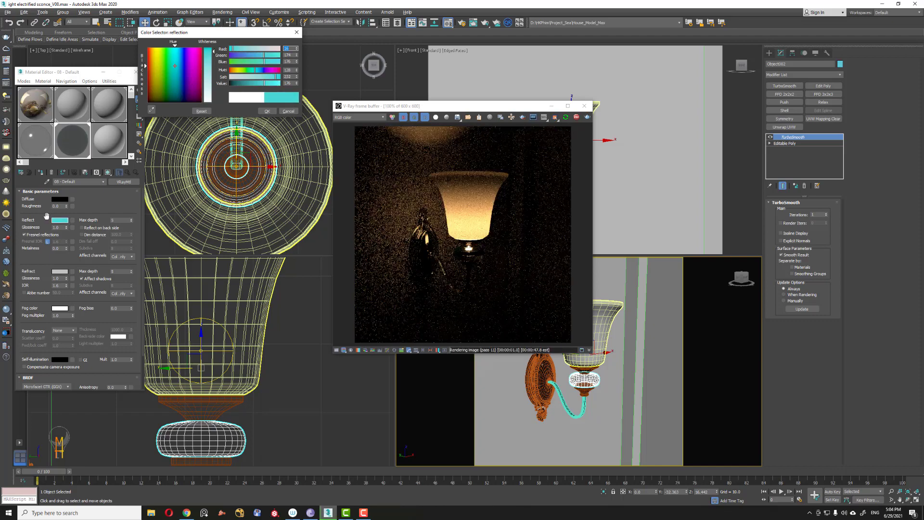
pyautogui.click(267, 111)
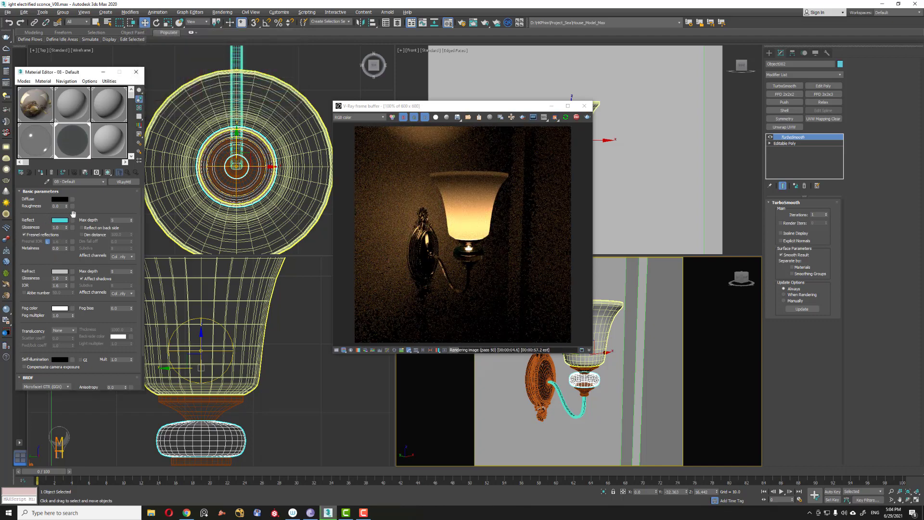
# Step: Change the collar material's refraction colour to blue
pyautogui.click(59, 272)
pyautogui.moveTo(180, 75); pyautogui.dragTo(212, 54)
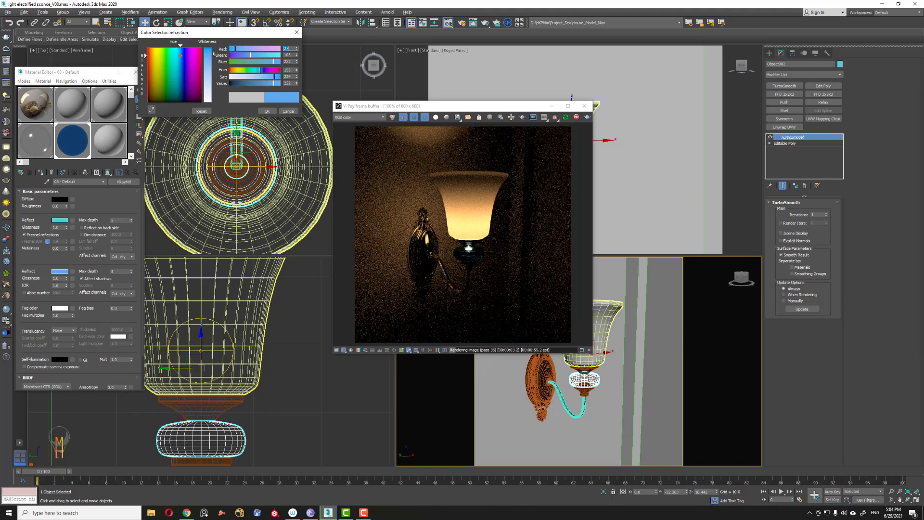
pyautogui.click(267, 111)
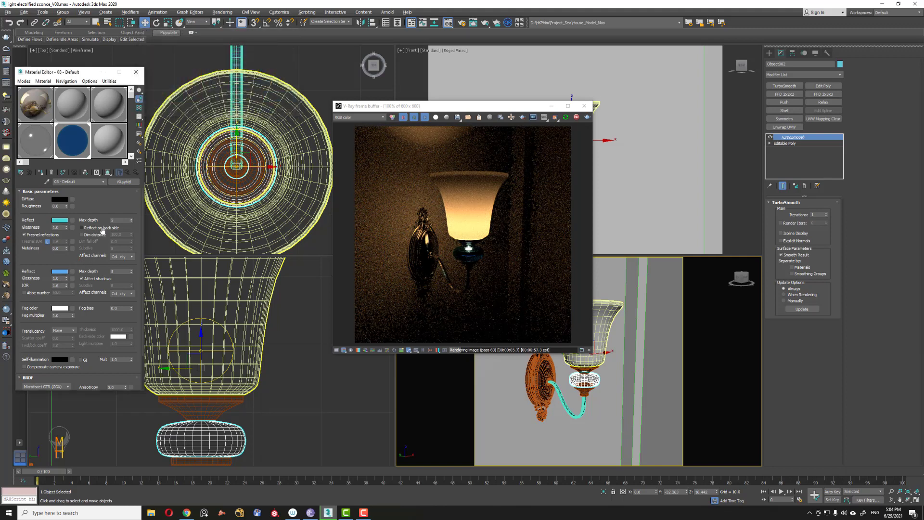
# Step: Adjust the collar material's refraction IOR and close the material editor
pyautogui.click(66, 229)
pyautogui.moveTo(66, 285); pyautogui.dragTo(66, 276)
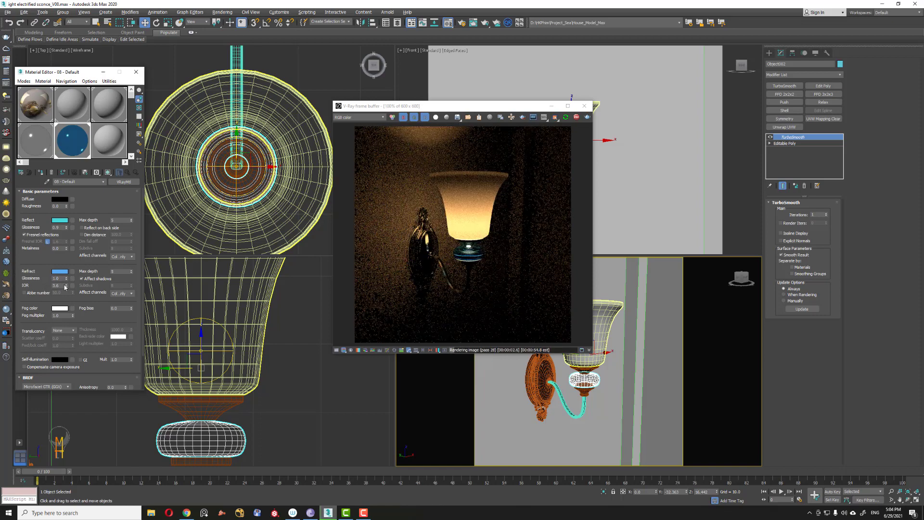
pyautogui.moveTo(66, 285); pyautogui.dragTo(66, 279)
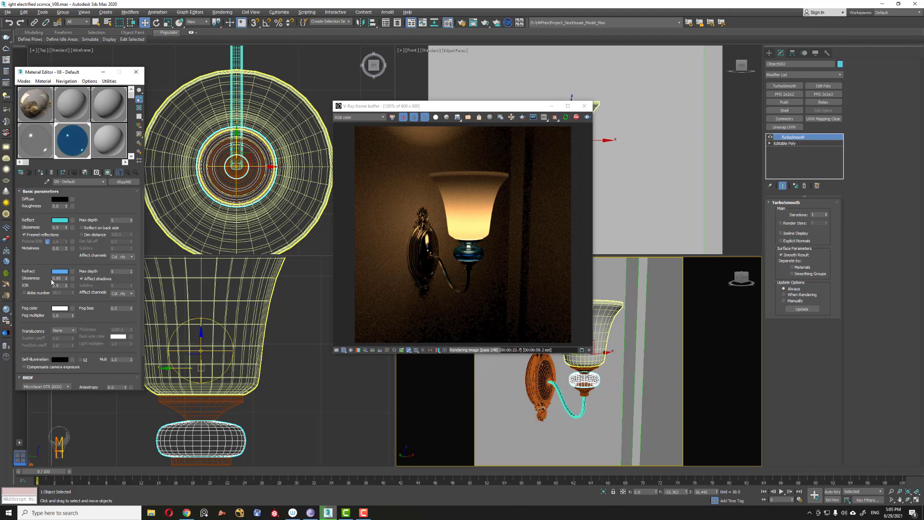
pyautogui.click(137, 73)
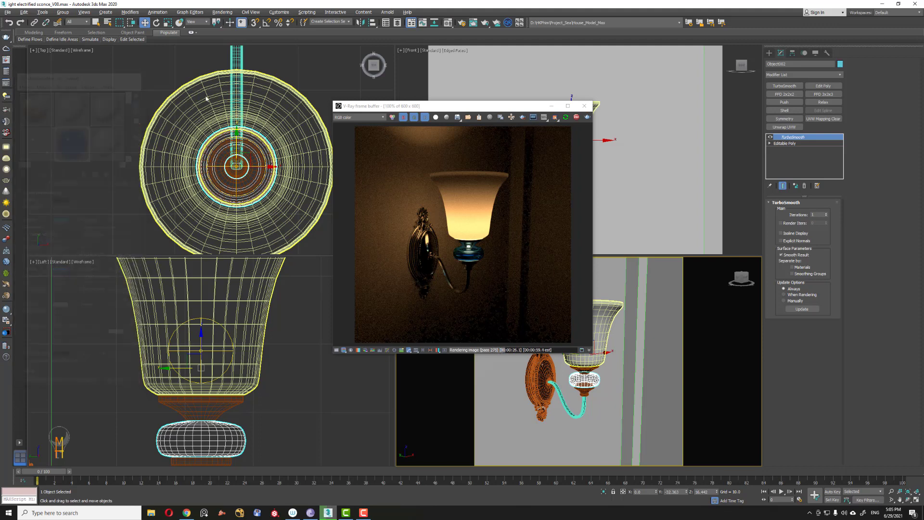
# Step: Create a V-Ray plane light in the top view beside the sconce
pyautogui.moveTo(376, 106); pyautogui.dragTo(429, 108)
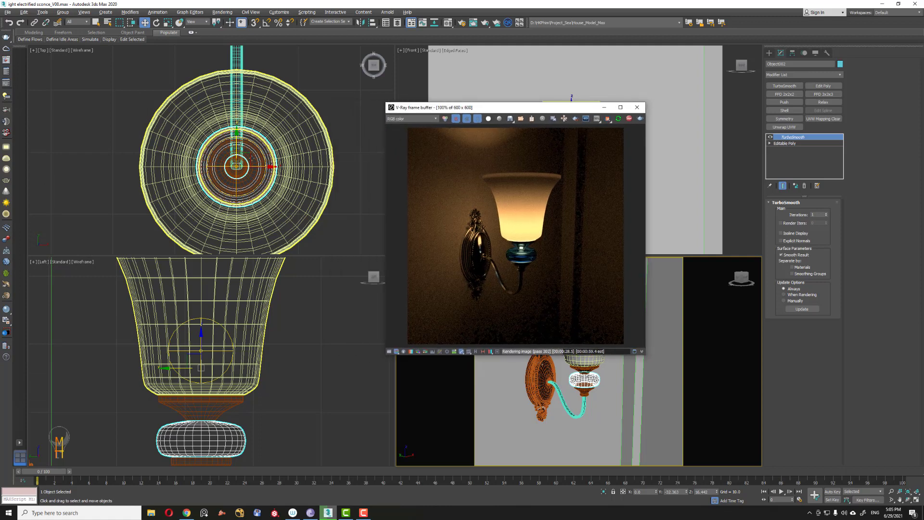
pyautogui.moveTo(252, 158); pyautogui.dragTo(174, 181, button='middle')
pyautogui.scroll(-2, 174, 181)
pyautogui.click(316, 157)
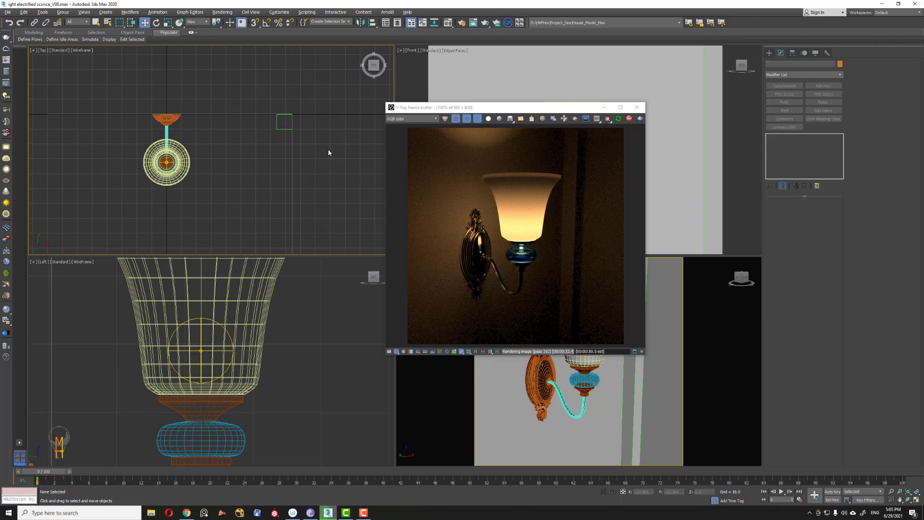
pyautogui.click(769, 53)
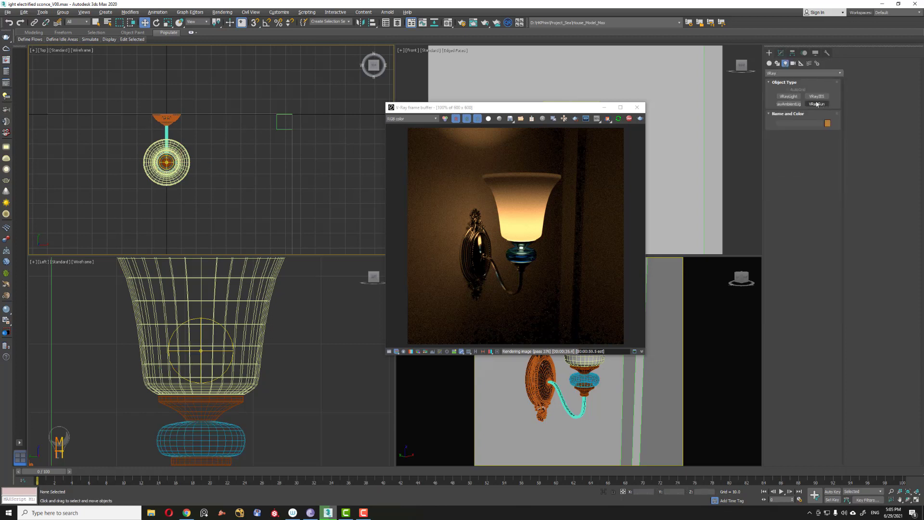
pyautogui.click(788, 97)
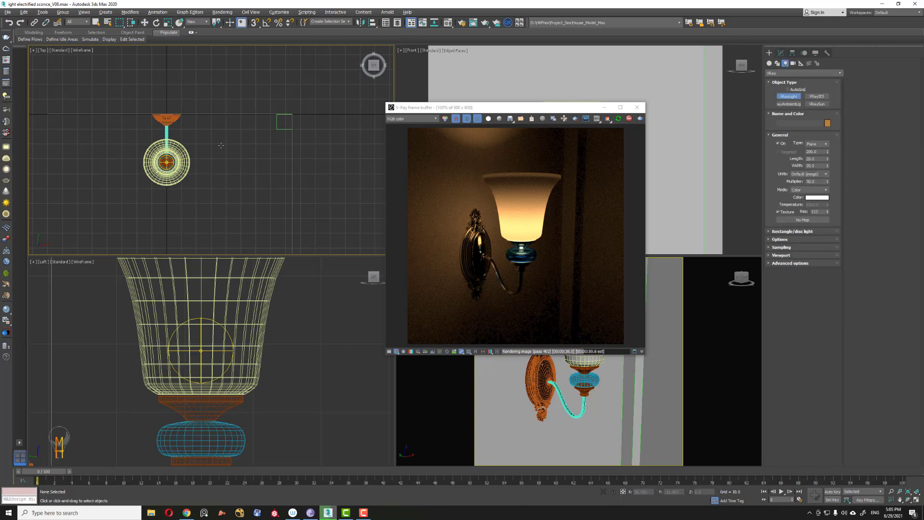
pyautogui.moveTo(221, 144); pyautogui.dragTo(270, 210)
pyautogui.rightClick(270, 210)
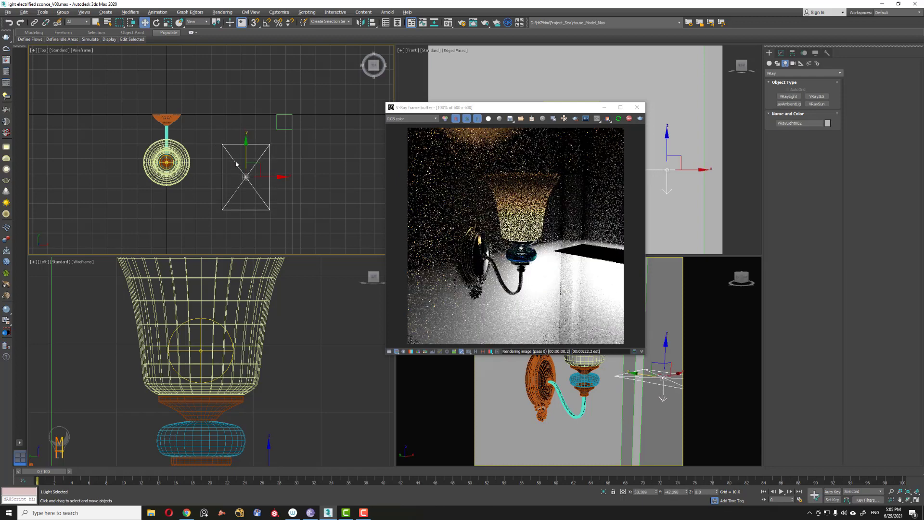
# Step: Rotate the light in the top view to angle it toward the sconce
pyautogui.press('e')
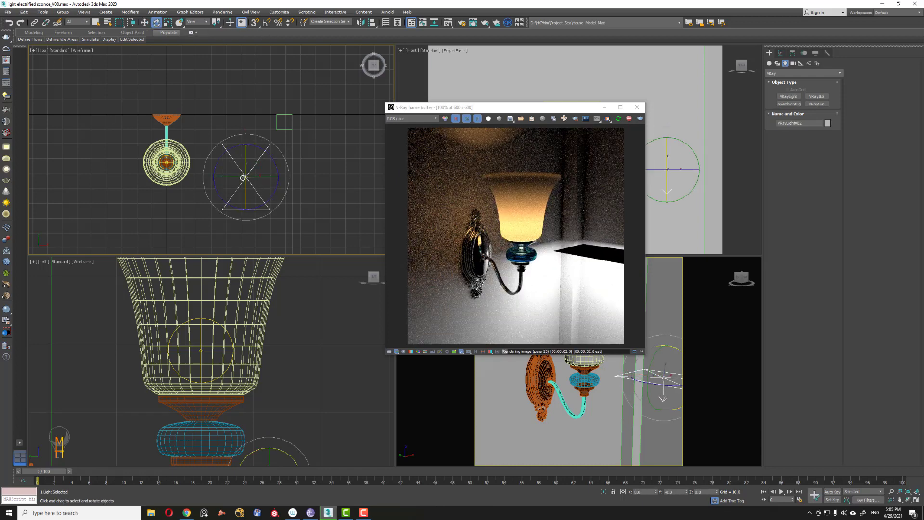
pyautogui.moveTo(241, 176); pyautogui.dragTo(285, 188)
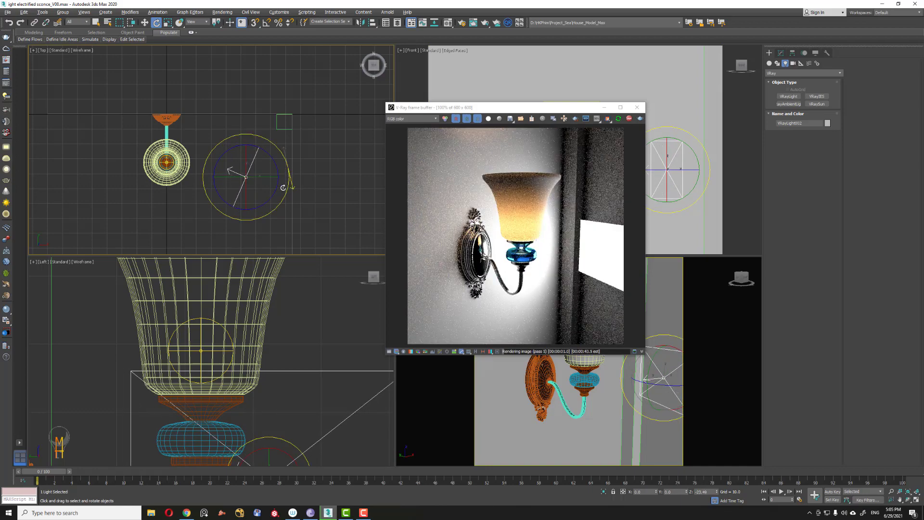
pyautogui.press('w')
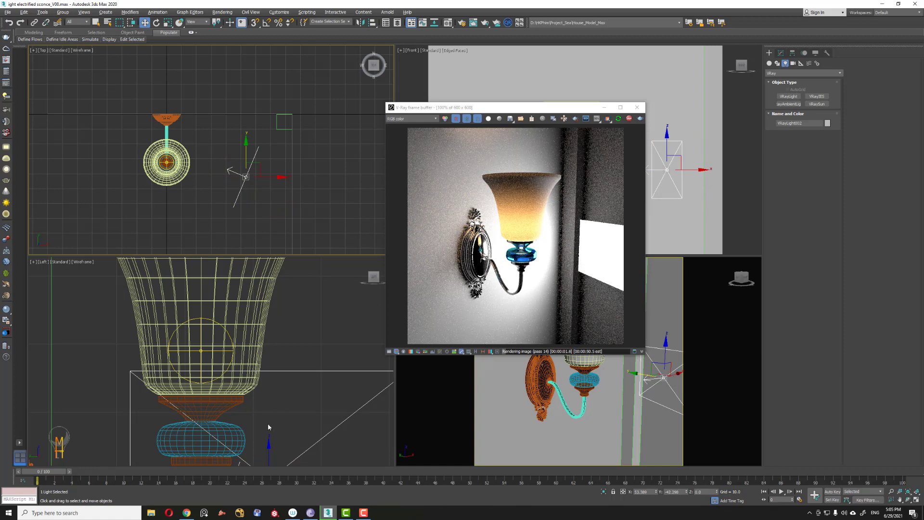
pyautogui.scroll(-6, 260, 409)
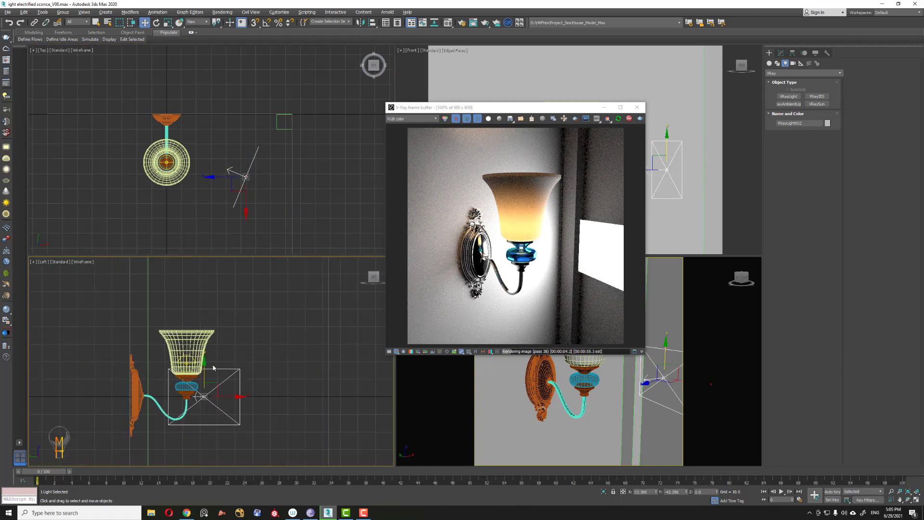
# Step: Scale the light up in the side view and fine-tune its rotation
pyautogui.click(168, 22)
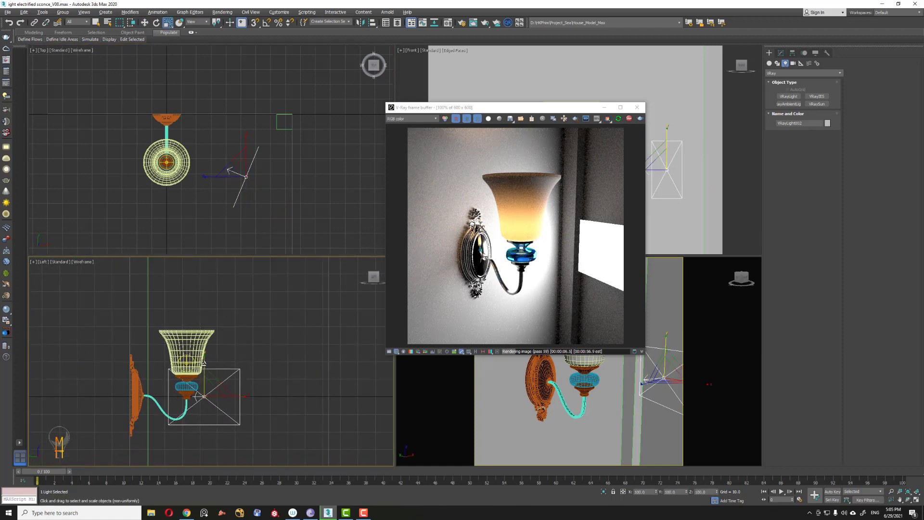
pyautogui.moveTo(204, 362); pyautogui.dragTo(217, 266)
pyautogui.moveTo(235, 396); pyautogui.dragTo(262, 395)
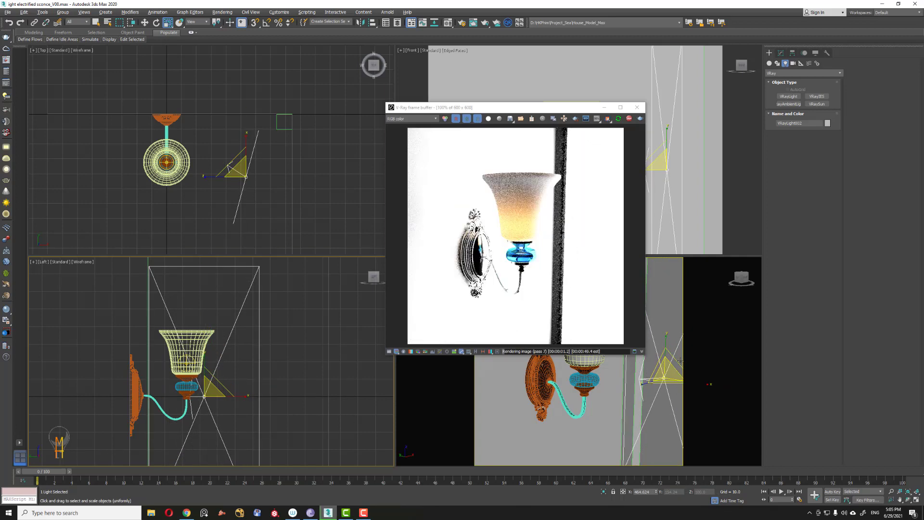
pyautogui.click(144, 22)
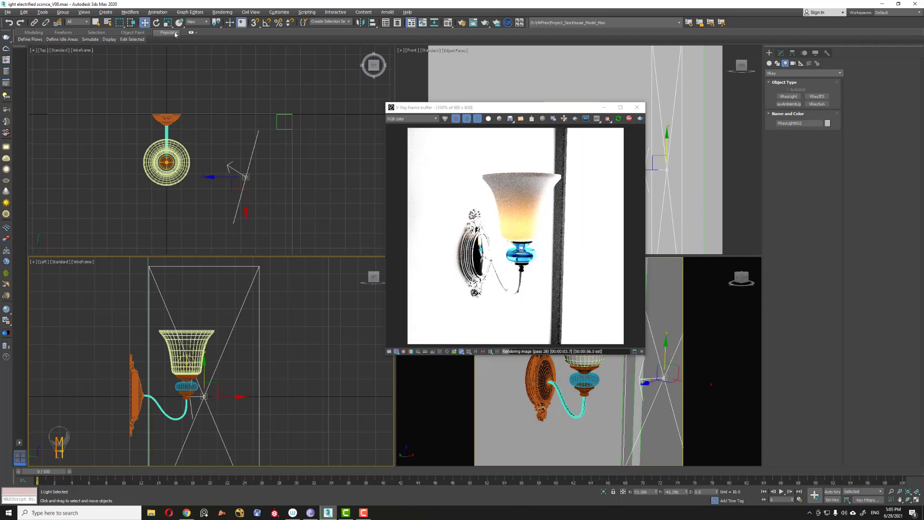
pyautogui.click(156, 22)
pyautogui.moveTo(271, 155); pyautogui.dragTo(254, 168)
pyautogui.press('w')
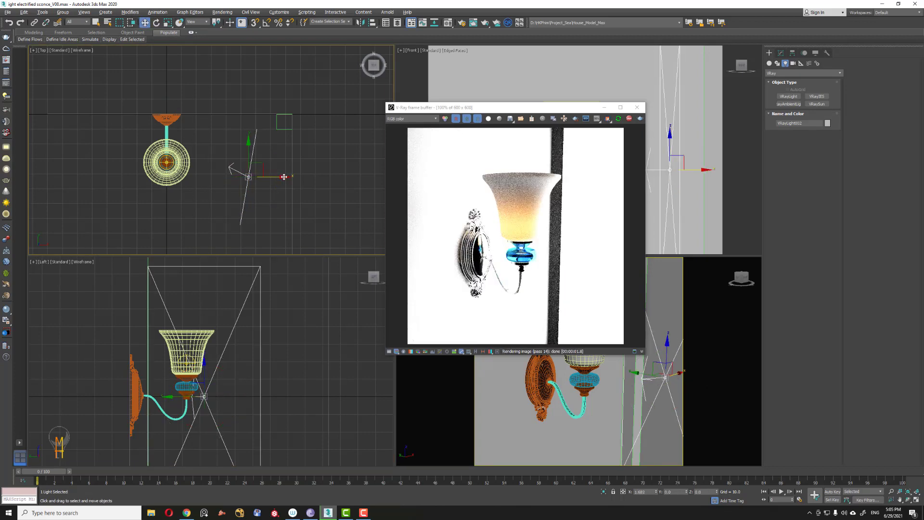
# Step: Make the light invisible and set its multiplier to 3.2
pyautogui.click(781, 52)
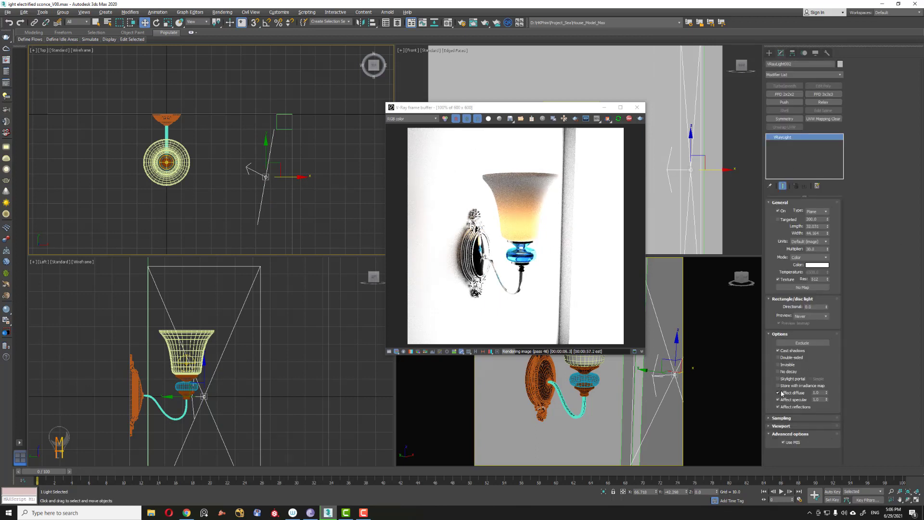
pyautogui.click(778, 365)
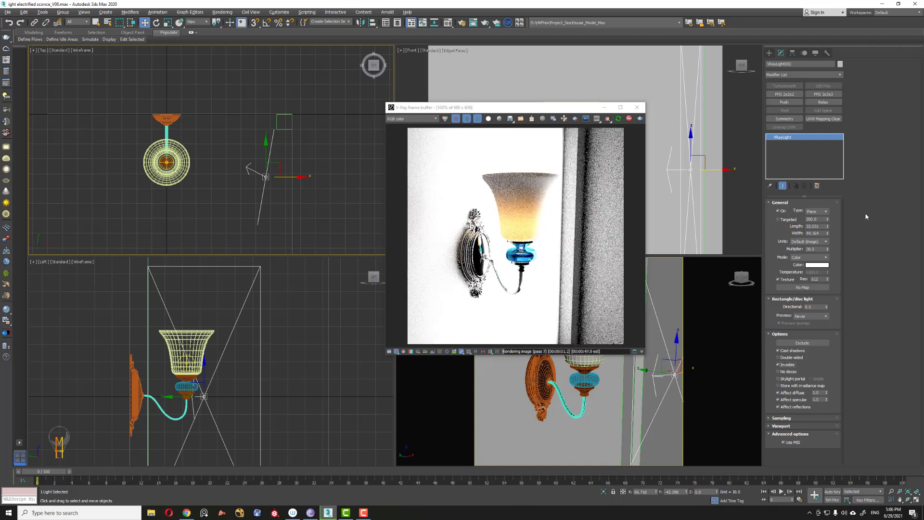
pyautogui.moveTo(821, 249); pyautogui.dragTo(797, 251)
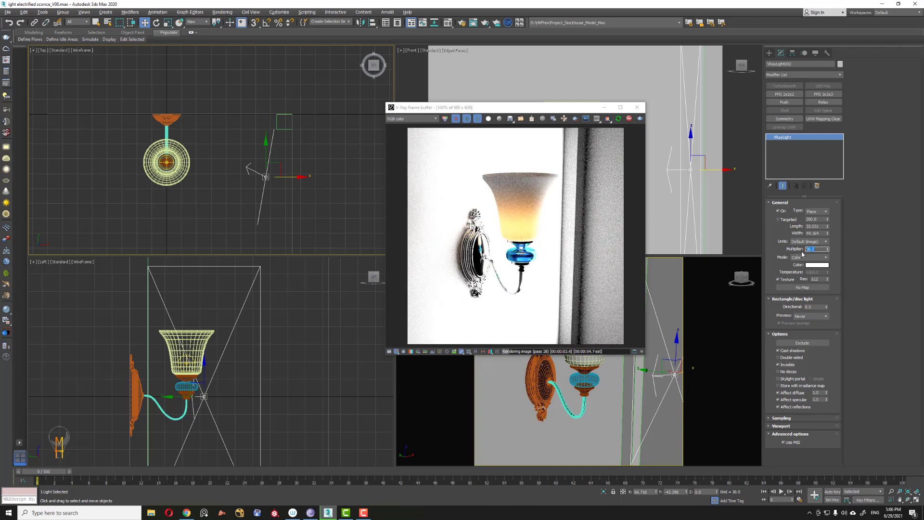
pyautogui.write('3')
pyautogui.write('.2')
pyautogui.press('Return')
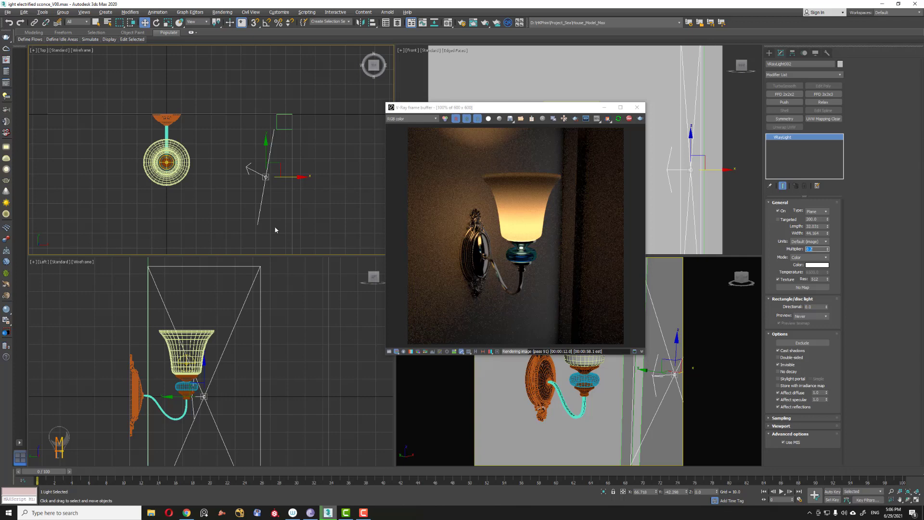
# Step: Move the light back from the sconce and turn off its Affect reflections option
pyautogui.moveTo(276, 230); pyautogui.dragTo(278, 211, button='middle')
pyautogui.moveTo(269, 133); pyautogui.dragTo(269, 181)
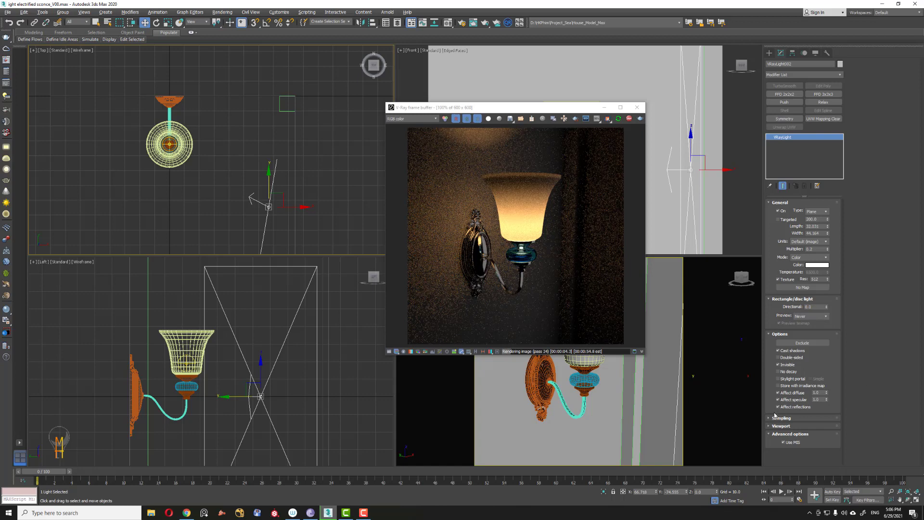
pyautogui.click(778, 392)
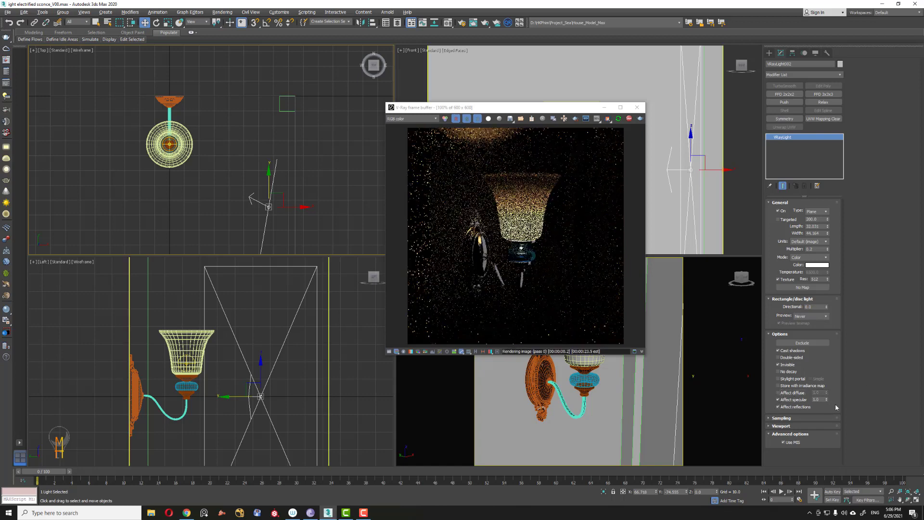
pyautogui.click(777, 400)
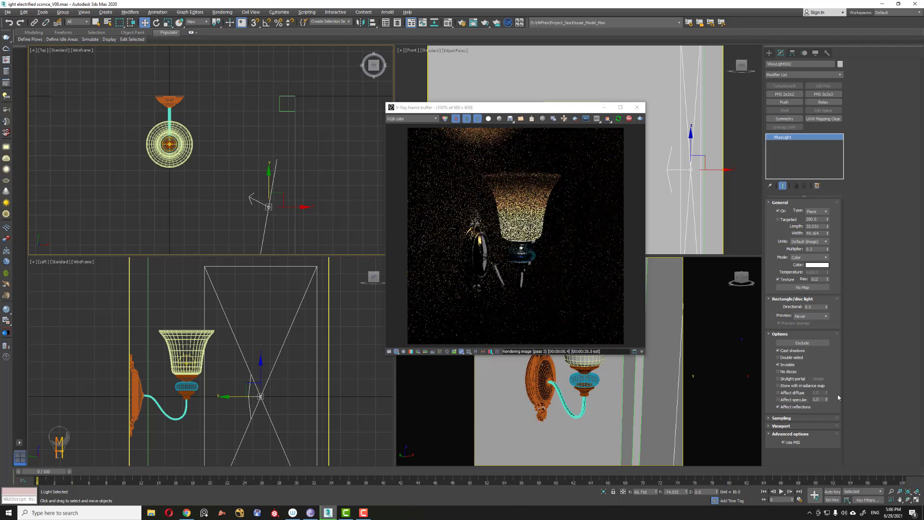
pyautogui.click(776, 407)
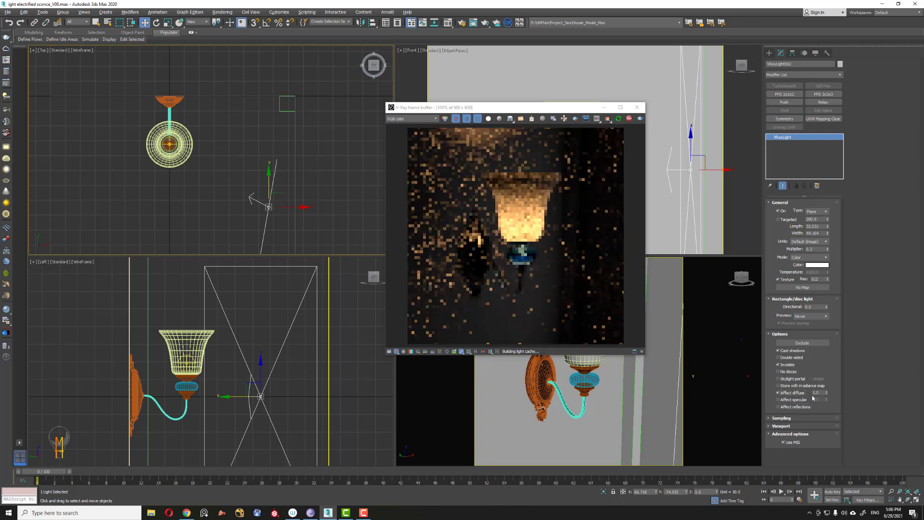
pyautogui.click(777, 393)
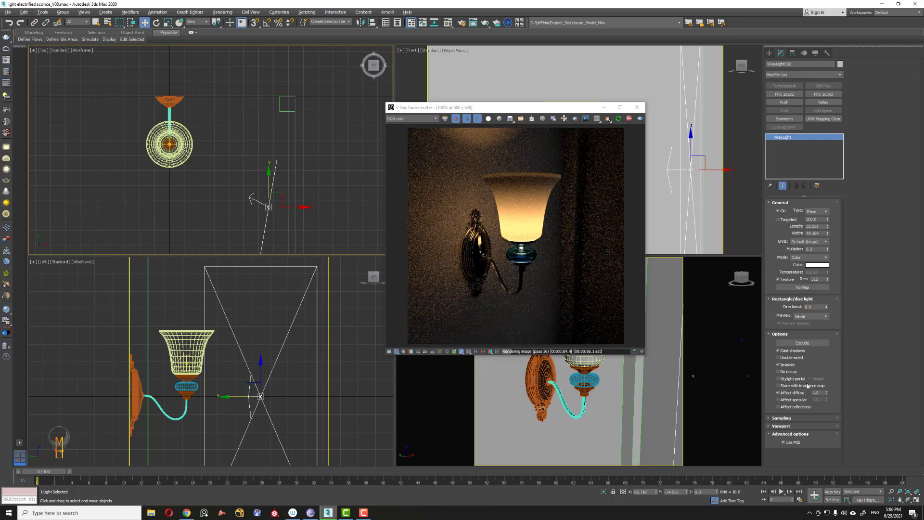
pyautogui.click(777, 400)
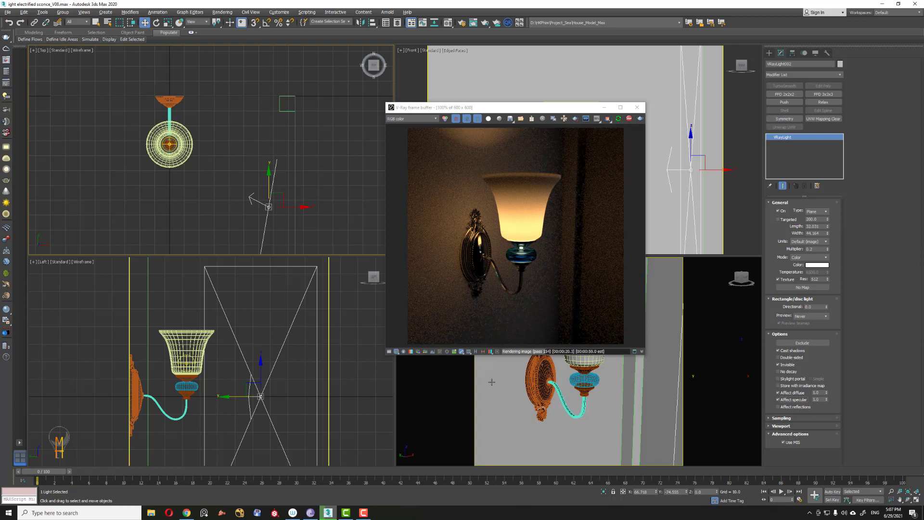
# Step: Enable TurboSmooth render iterations on the shade and set them to 2
pyautogui.click(589, 358)
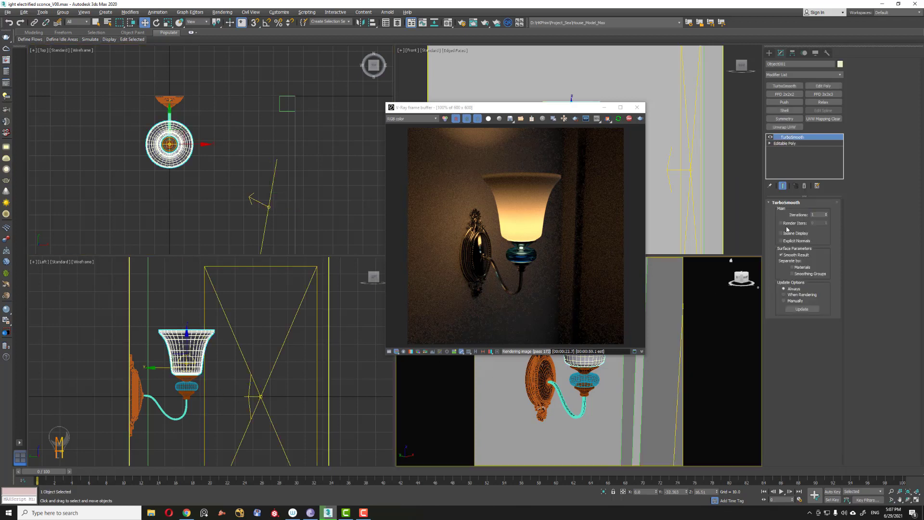
pyautogui.click(793, 223)
pyautogui.doubleClick(817, 223)
pyautogui.click(812, 414)
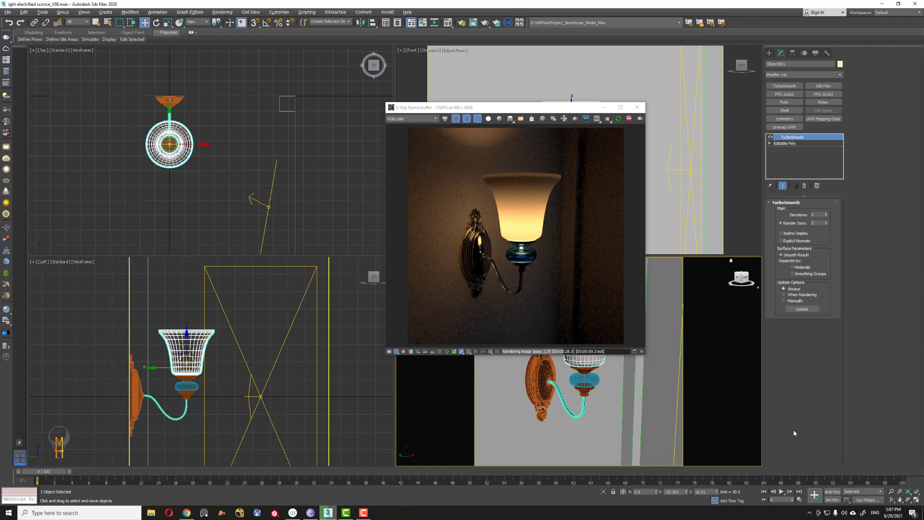
pyautogui.click(618, 119)
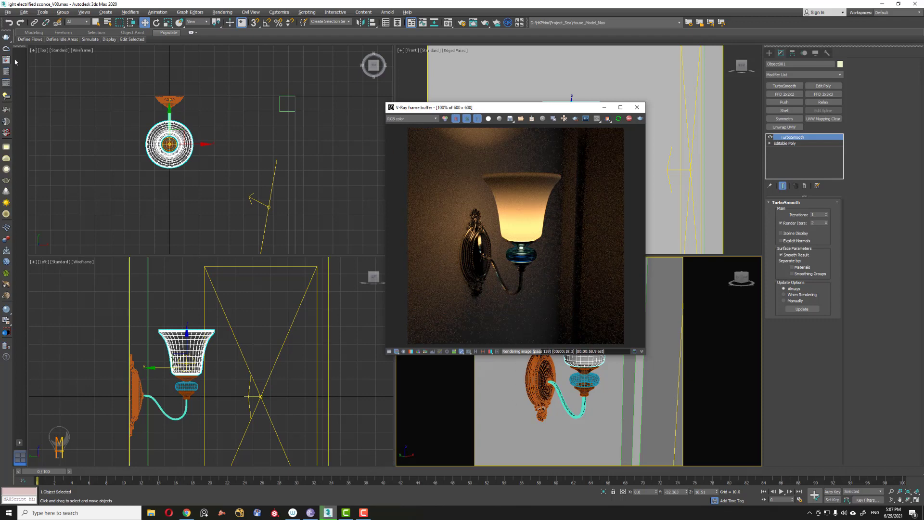
# Step: Lower the V-Ray quick settings AA quality to 81% and start a render
pyautogui.click(6, 83)
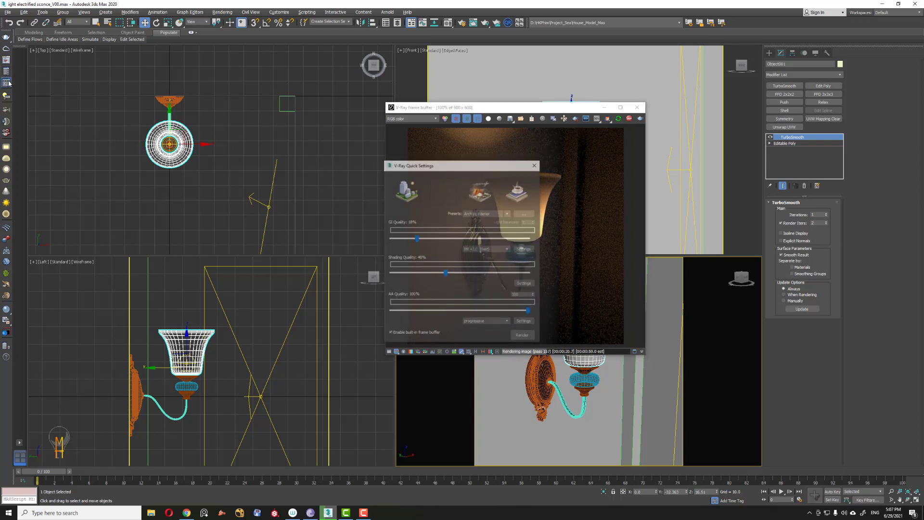
pyautogui.moveTo(459, 165); pyautogui.dragTo(264, 114)
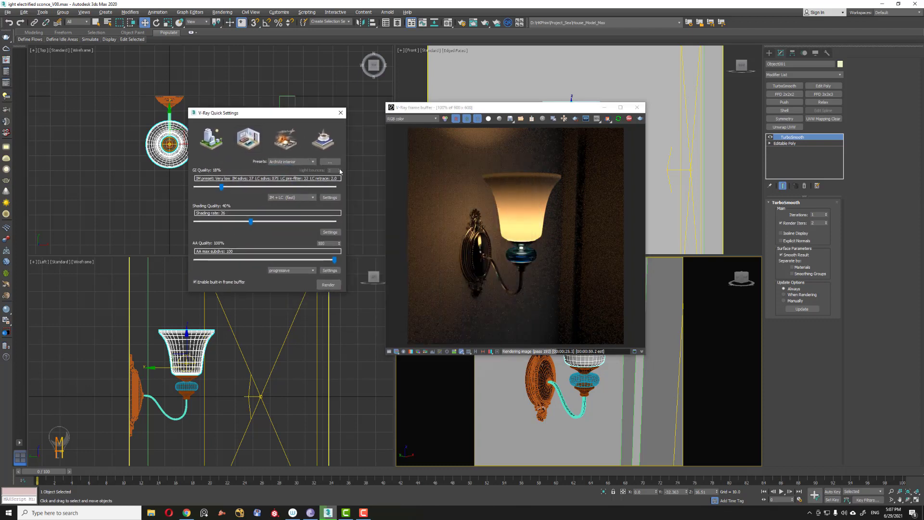
pyautogui.click(310, 163)
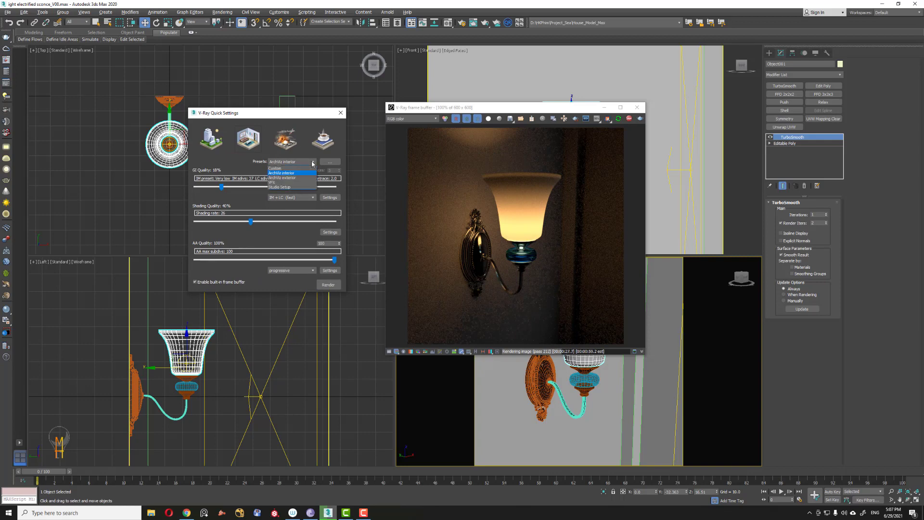
pyautogui.click(245, 212)
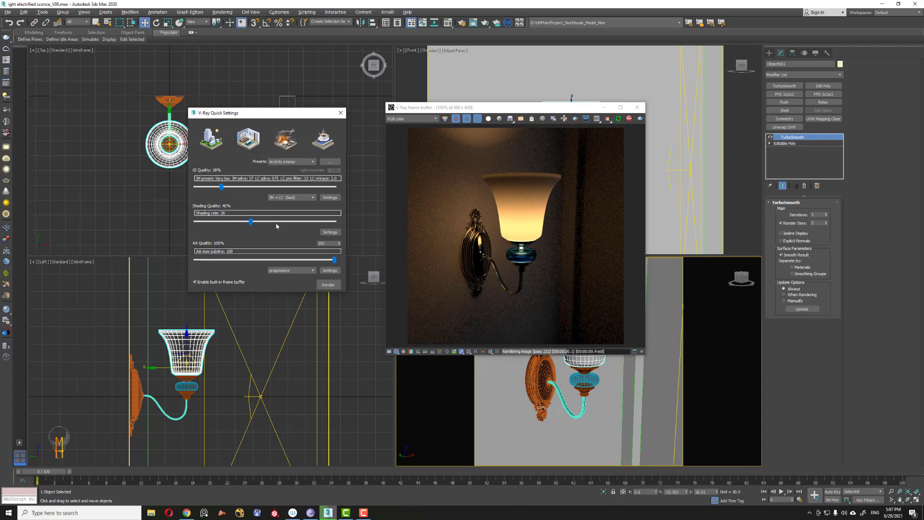
pyautogui.click(310, 272)
pyautogui.click(282, 282)
pyautogui.moveTo(334, 260); pyautogui.dragTo(307, 260)
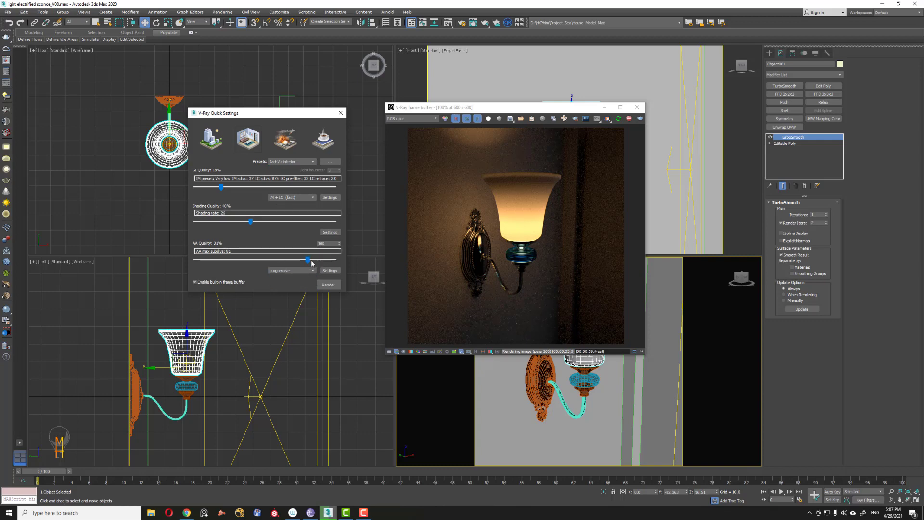
pyautogui.click(337, 284)
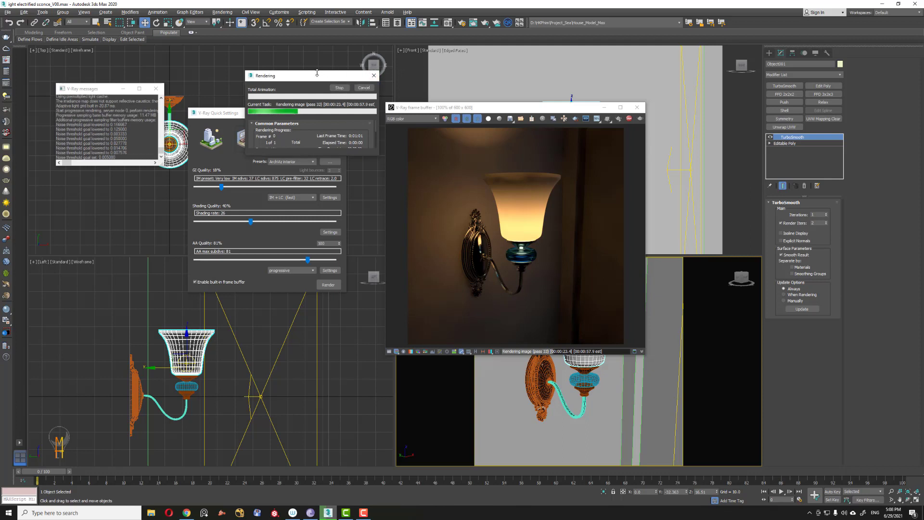
# Step: Select the wall and open the wall material in the material editor
pyautogui.moveTo(309, 78); pyautogui.dragTo(421, 67)
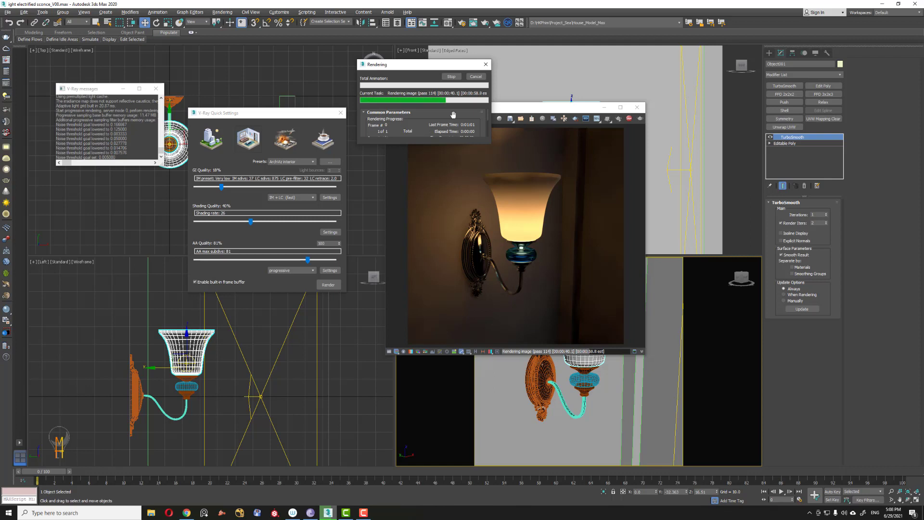
pyautogui.click(289, 106)
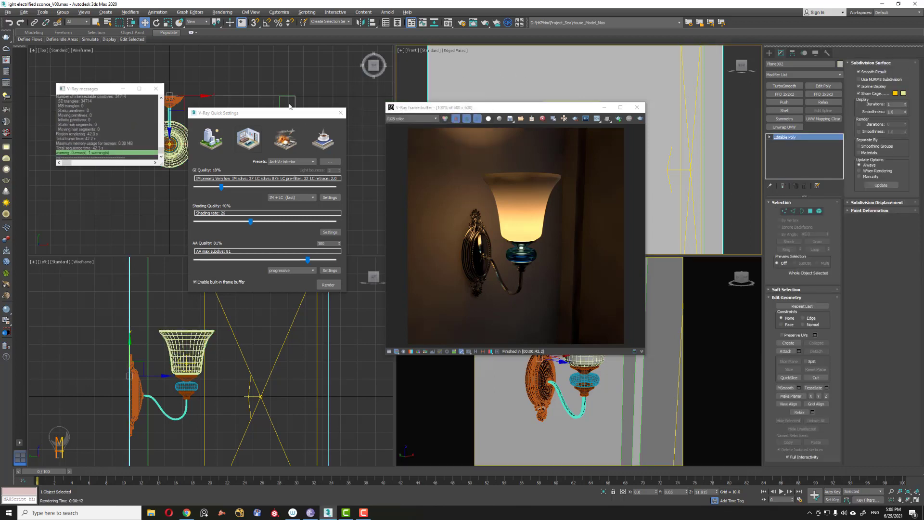
pyautogui.press('m')
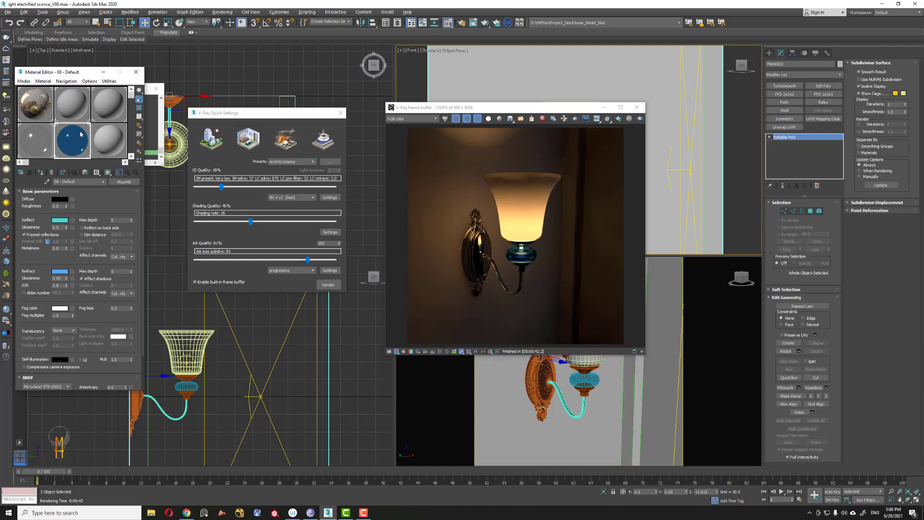
pyautogui.click(69, 106)
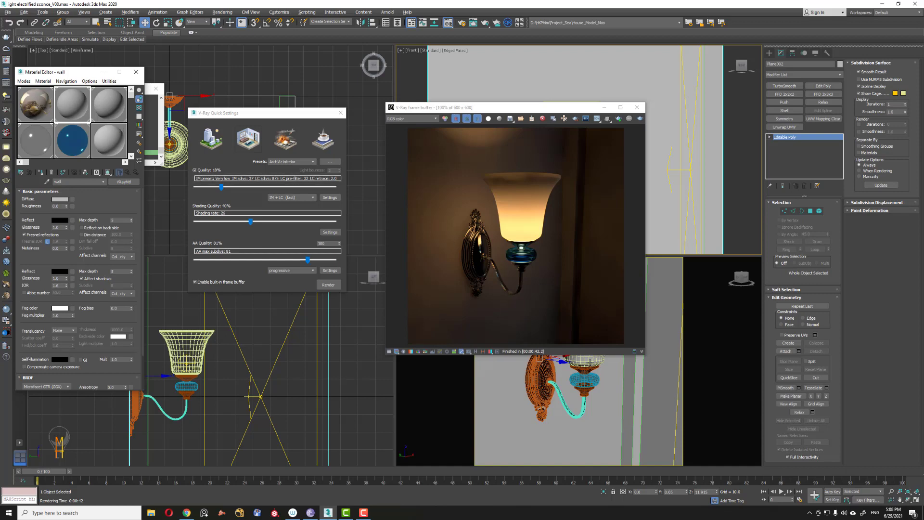
# Step: Pick the shade's two-sided Light material from the sconce into the material editor
pyautogui.click(590, 362)
pyautogui.click(46, 182)
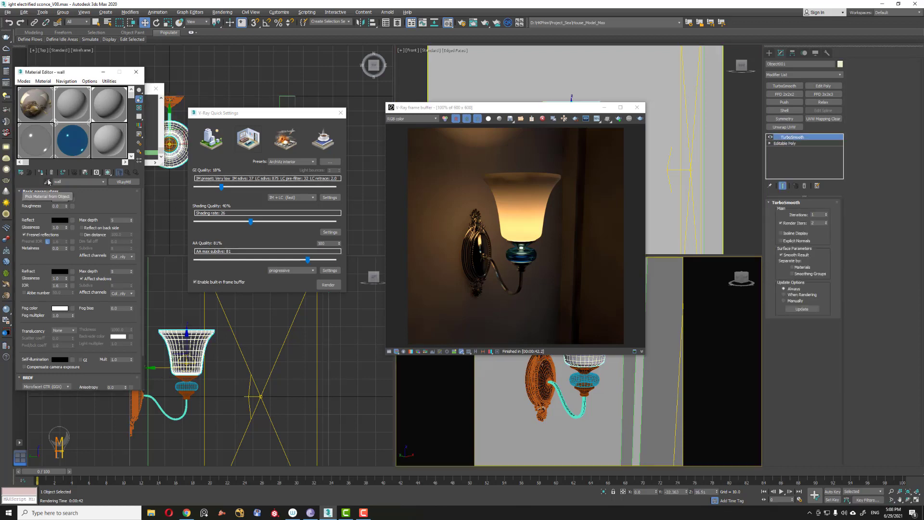
pyautogui.click(593, 360)
pyautogui.press('w')
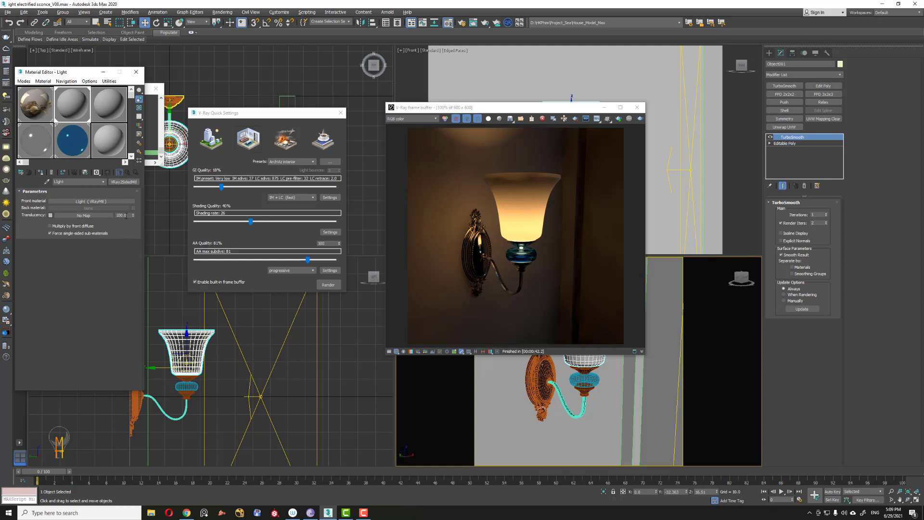
# Step: Try a translucency of 50 on the shade's two-sided material and start an interactive render to compare
pyautogui.doubleClick(120, 216)
pyautogui.click(82, 273)
pyautogui.click(50, 216)
pyautogui.click(288, 111)
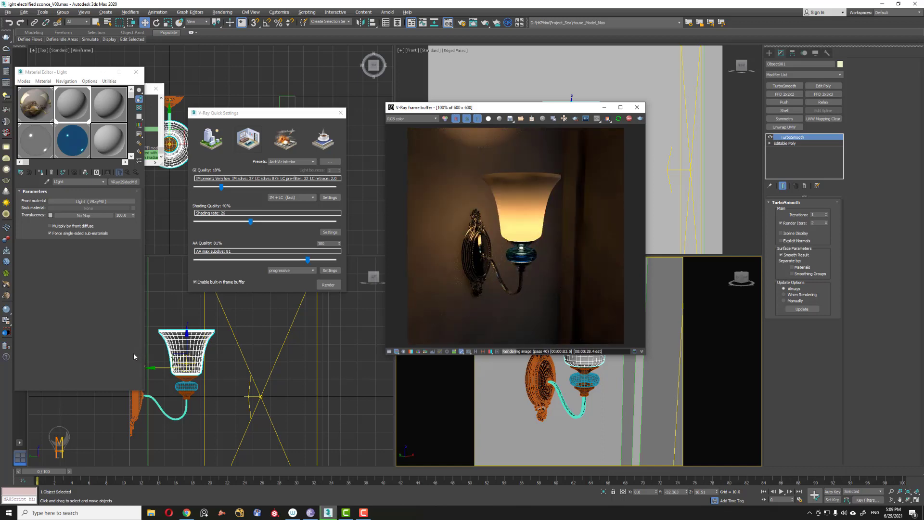
pyautogui.doubleClick(124, 215)
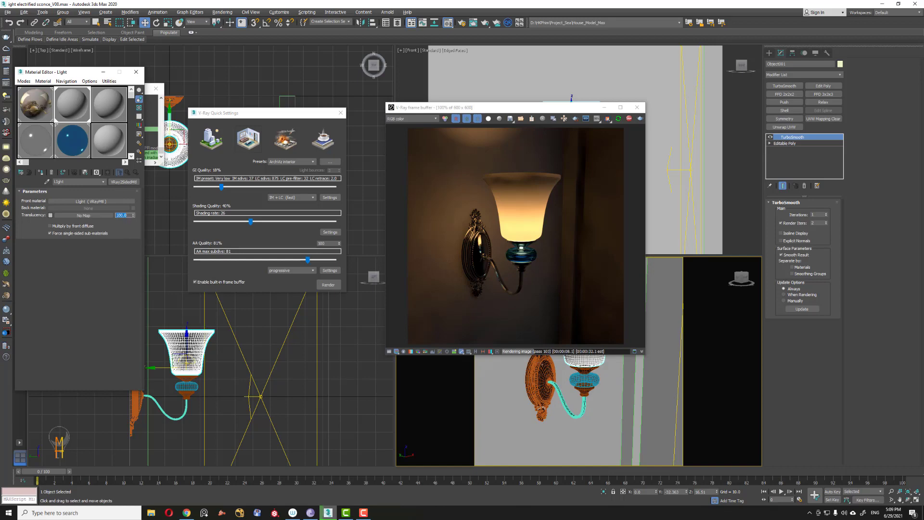
pyautogui.write('50')
pyautogui.press('Return')
# Step: Try enabling Multiply by front diffuse and toggling Force single-sided sub-materials on the shade material
pyautogui.click(70, 297)
pyautogui.click(49, 226)
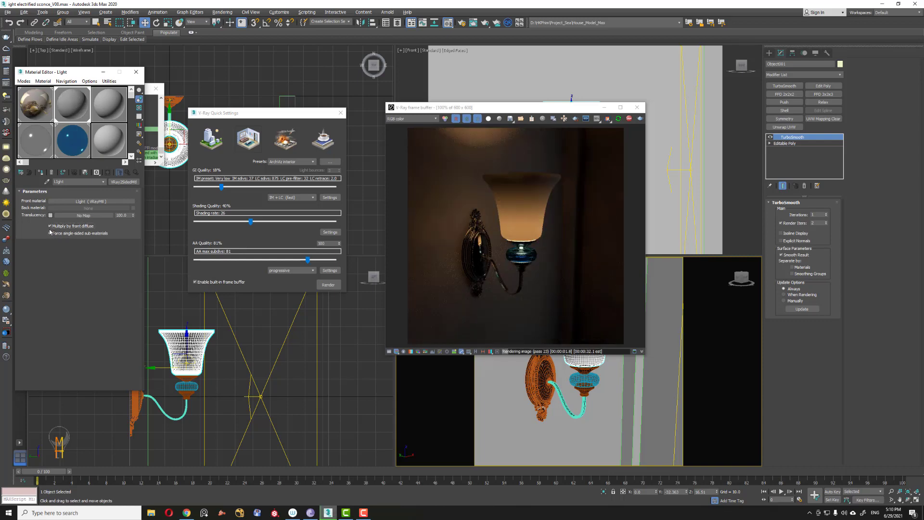
pyautogui.click(50, 233)
pyautogui.click(49, 226)
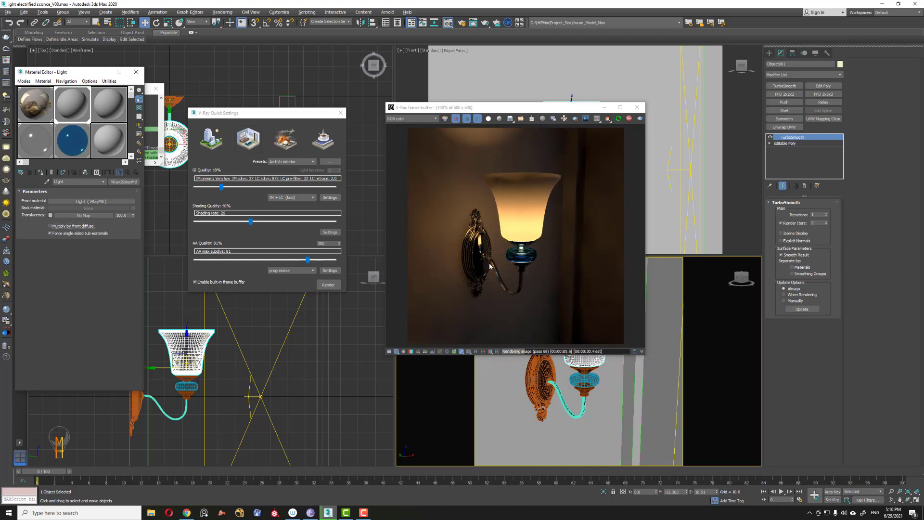
pyautogui.click(50, 234)
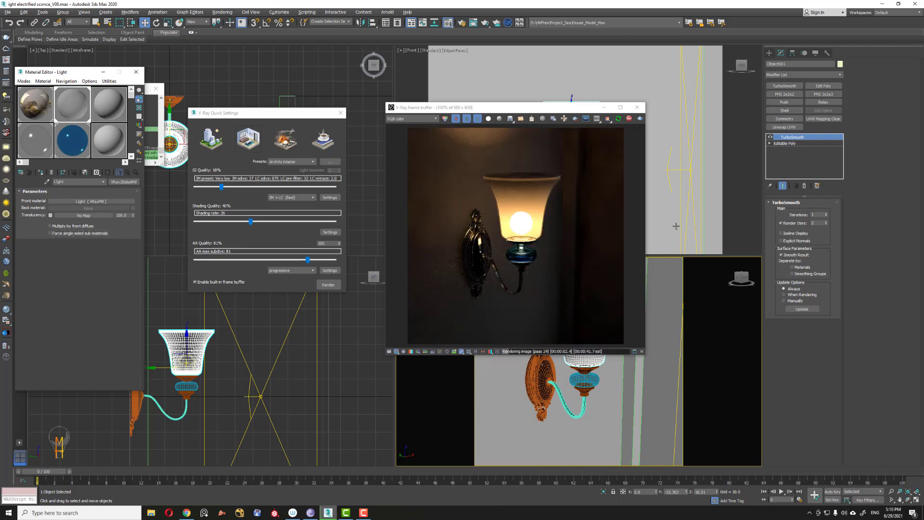
# Step: Set the shade material's translucency back to 100 and re-enable Force single-sided sub-materials
pyautogui.moveTo(127, 215); pyautogui.dragTo(110, 216)
pyautogui.write('50')
pyautogui.press('Return')
pyautogui.write('100')
pyautogui.press('Return')
pyautogui.click(50, 233)
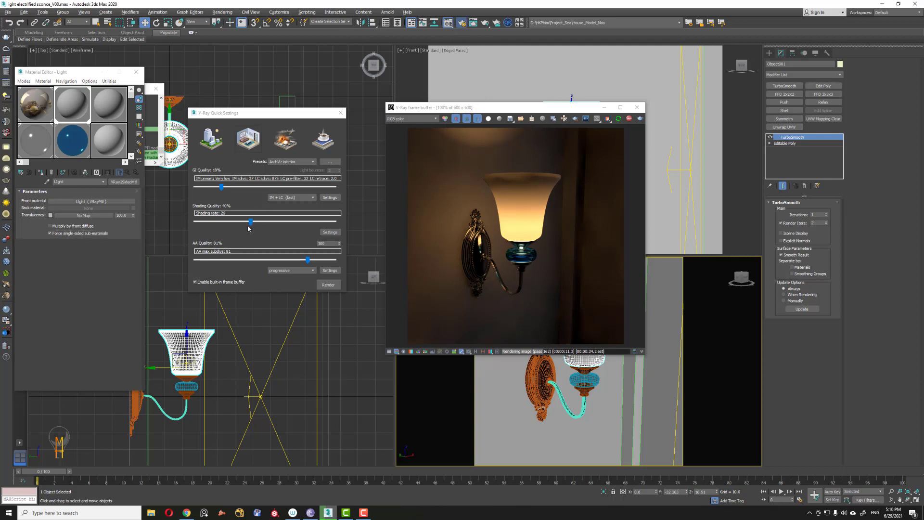
# Step: Open Render Setup to inspect the GI settings, close it, and review the progressive render
pyautogui.press('F10')
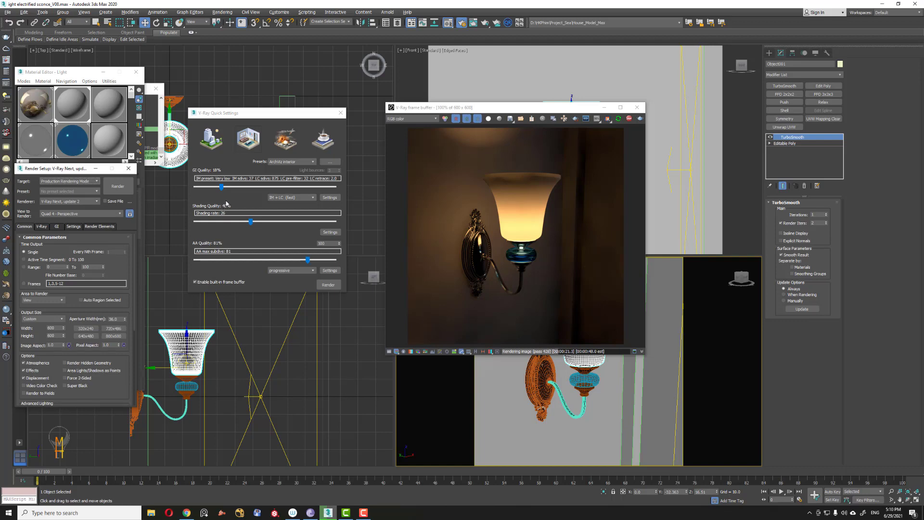
pyautogui.click(57, 226)
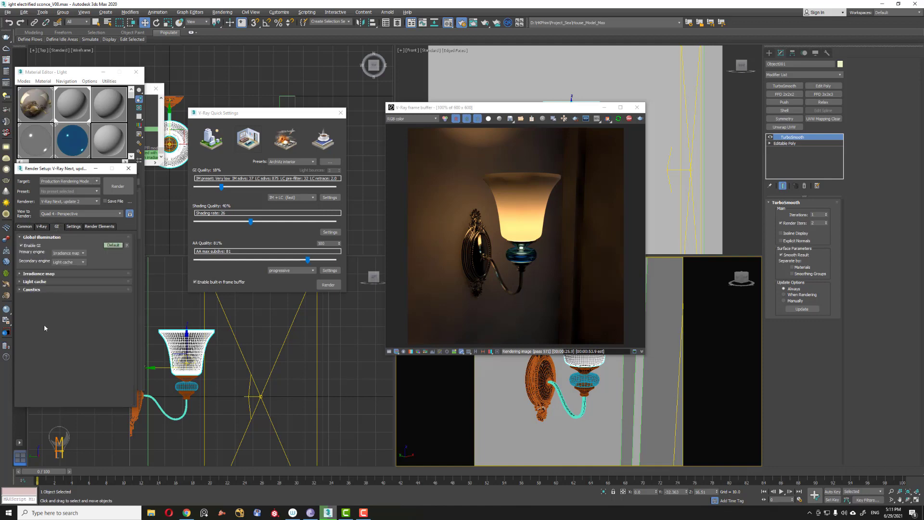
pyautogui.click(128, 168)
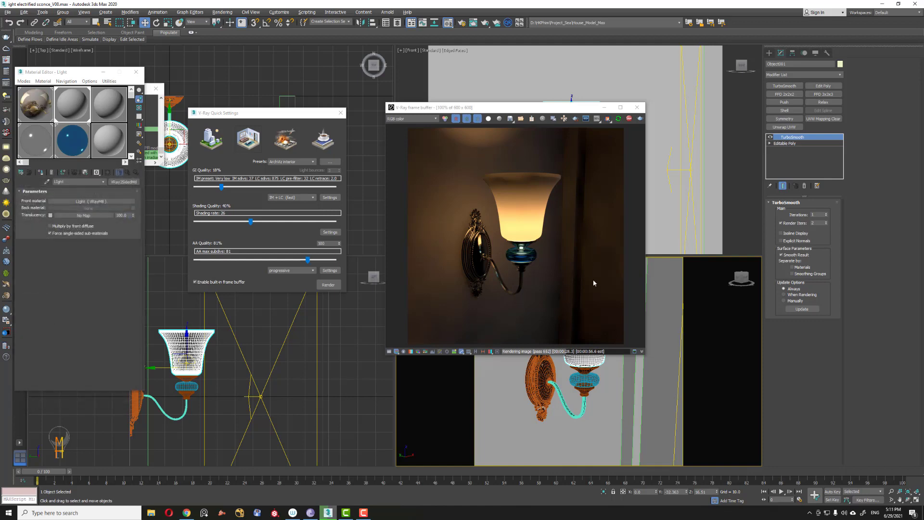
pyautogui.keyDown('alt'); pyautogui.moveTo(591, 394); pyautogui.dragTo(644, 374, button='middle'); pyautogui.keyUp('alt')
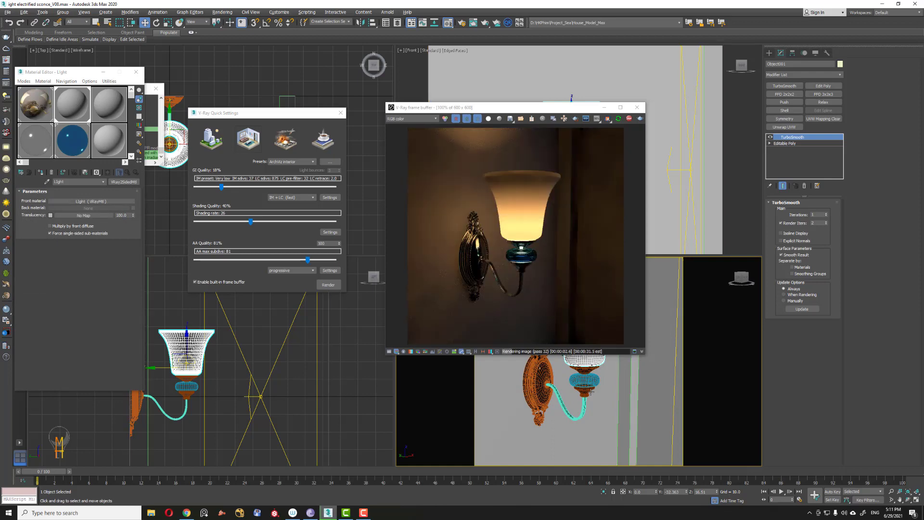
pyautogui.keyDown('alt'); pyautogui.moveTo(572, 419); pyautogui.dragTo(578, 399, button='middle'); pyautogui.keyUp('alt')
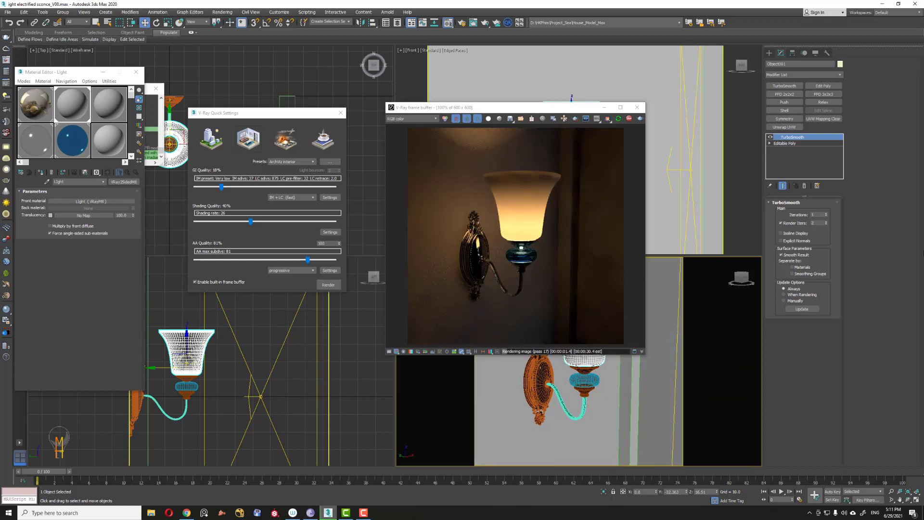